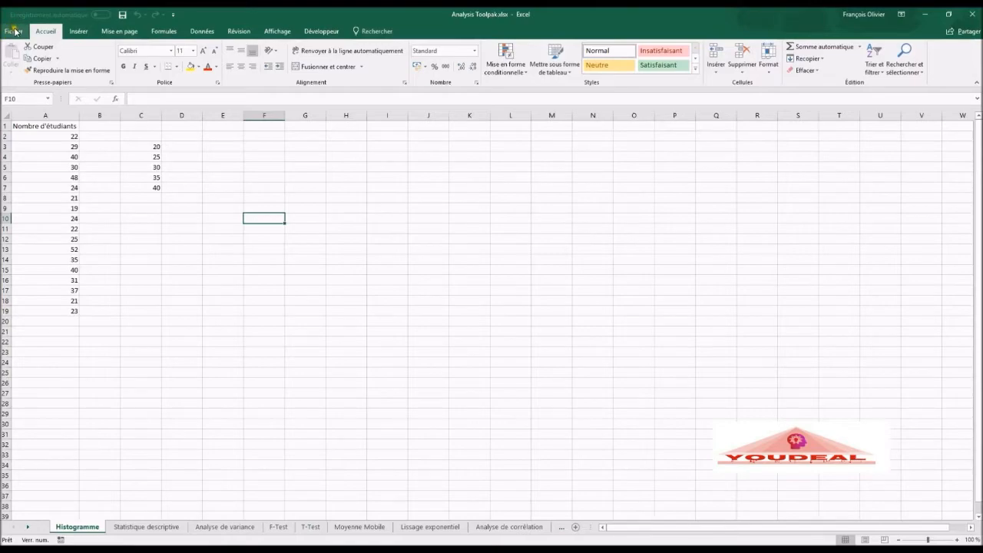
# Step: Enable the Analysis ToolPak add-in from the Excel add-ins in the program options
pyautogui.click(15, 32)
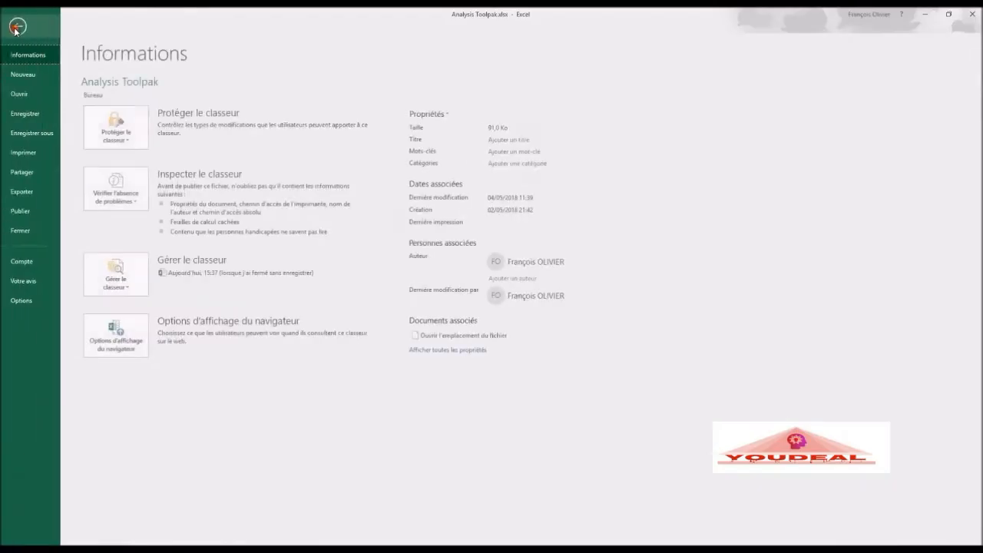
pyautogui.click(23, 300)
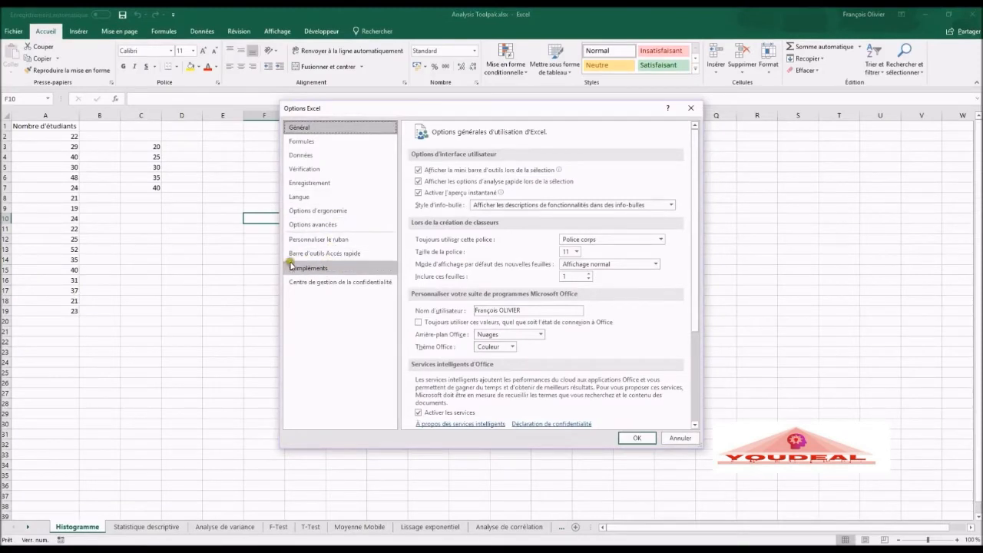
pyautogui.click(315, 272)
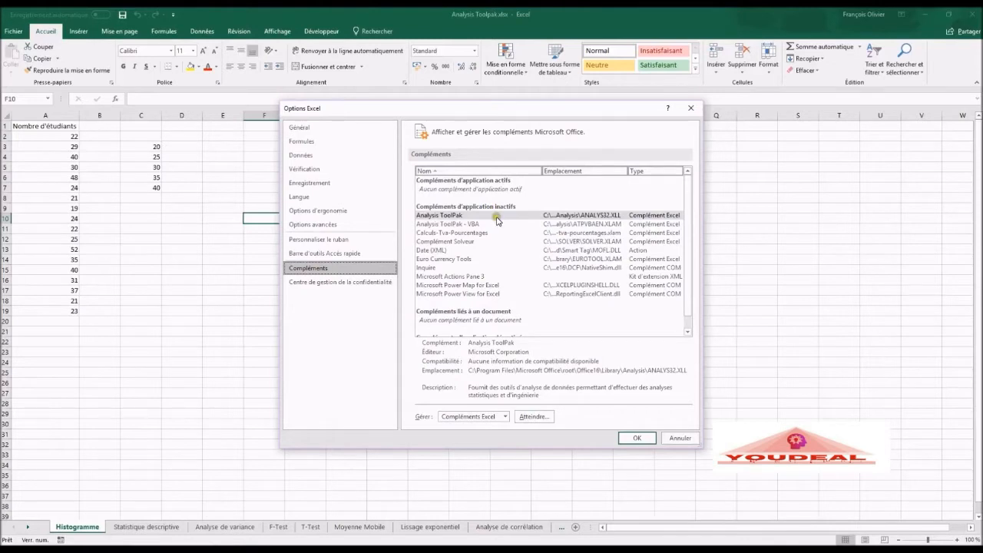
pyautogui.click(445, 218)
pyautogui.click(539, 420)
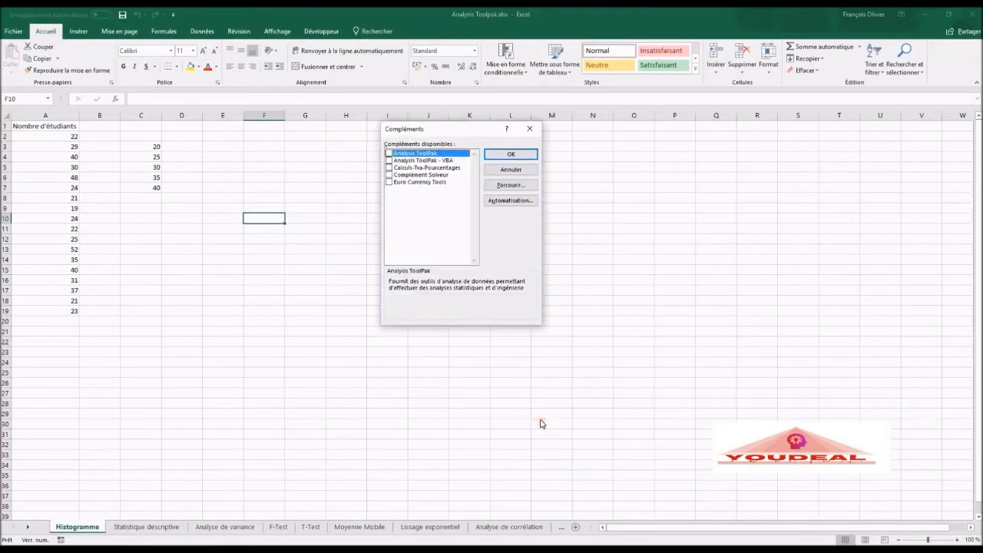
pyautogui.click(390, 154)
pyautogui.click(498, 155)
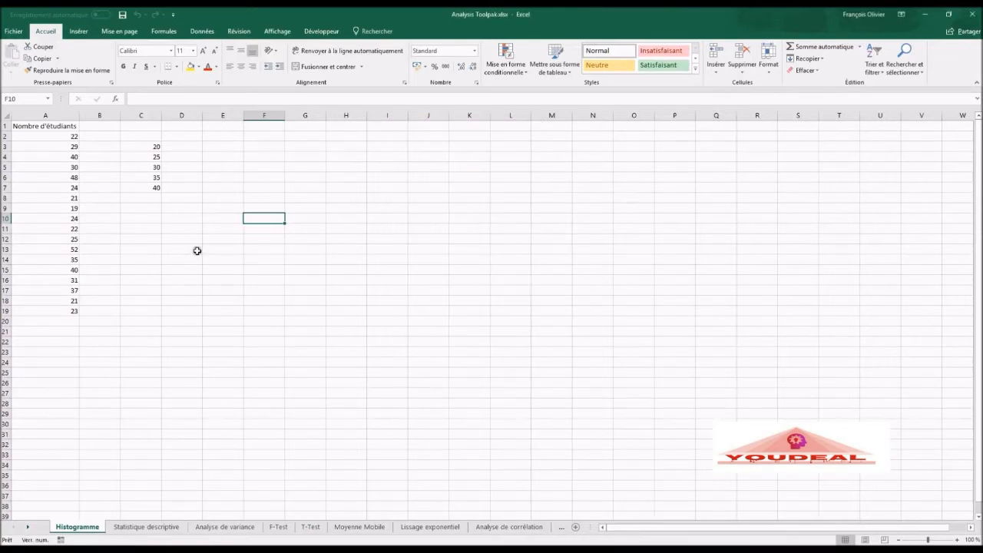
# Step: Start the Histogramme analysis tool with input range A2:A19 and class range C3:C7
pyautogui.click(201, 30)
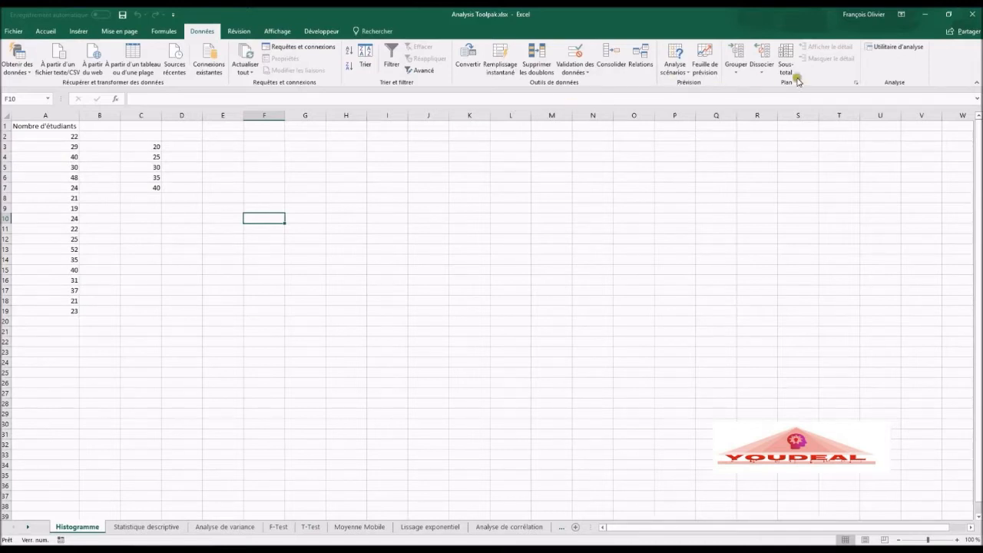
pyautogui.click(890, 49)
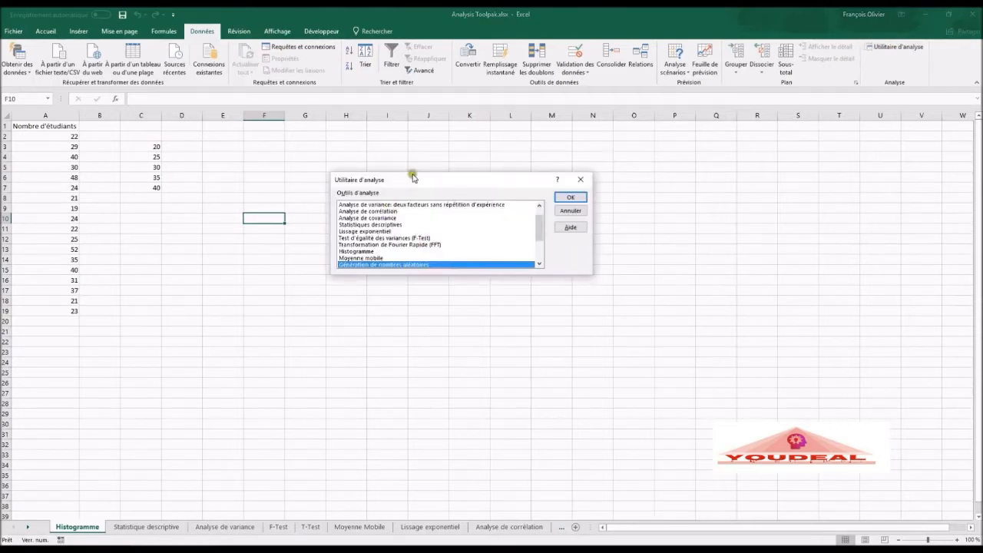
pyautogui.click(367, 251)
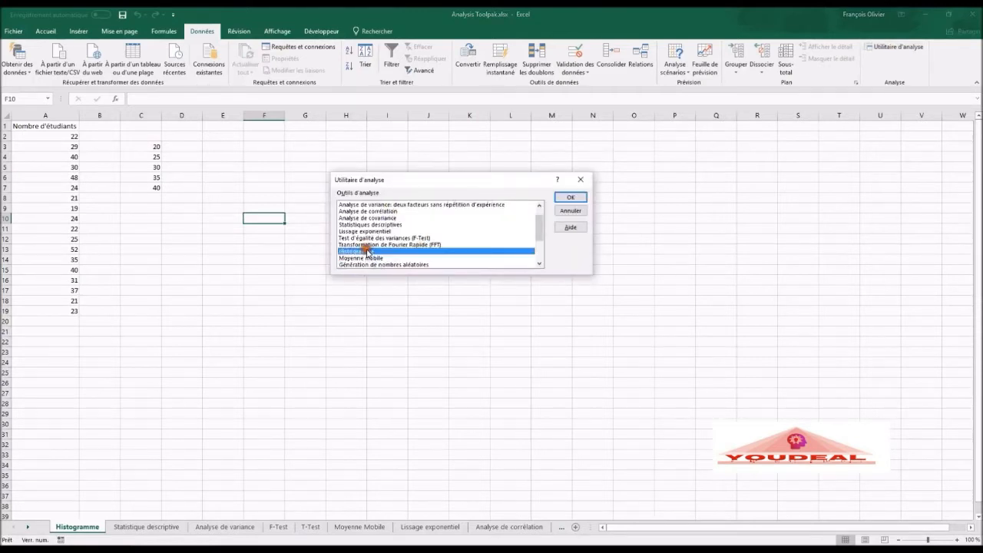
pyautogui.click(581, 198)
pyautogui.click(471, 179)
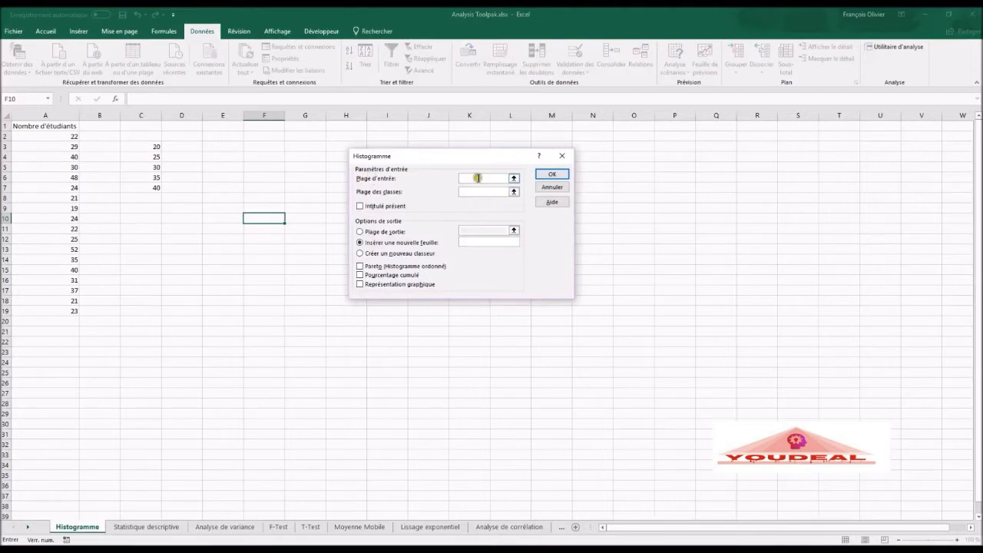
pyautogui.moveTo(51, 137); pyautogui.dragTo(62, 308)
pyautogui.click(484, 193)
pyautogui.moveTo(141, 148); pyautogui.dragTo(144, 188)
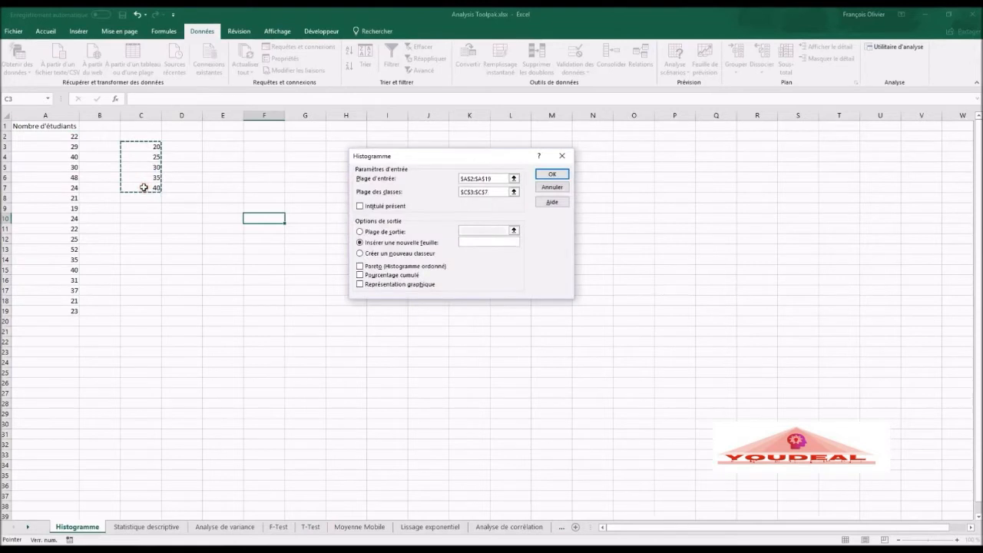
# Step: Send the histogram output to cell F3, include the graphical representation, and generate it
pyautogui.click(395, 232)
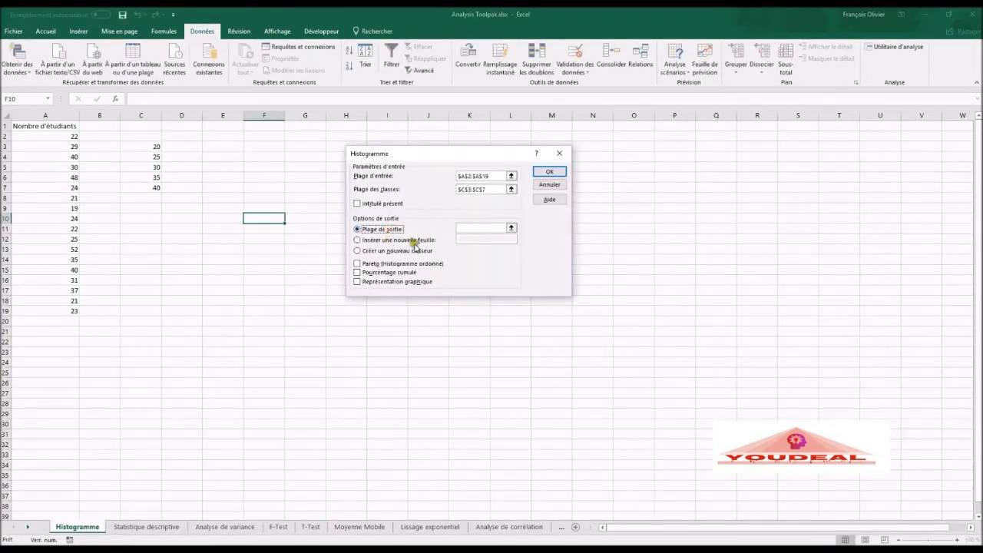
pyautogui.click(465, 227)
pyautogui.click(277, 147)
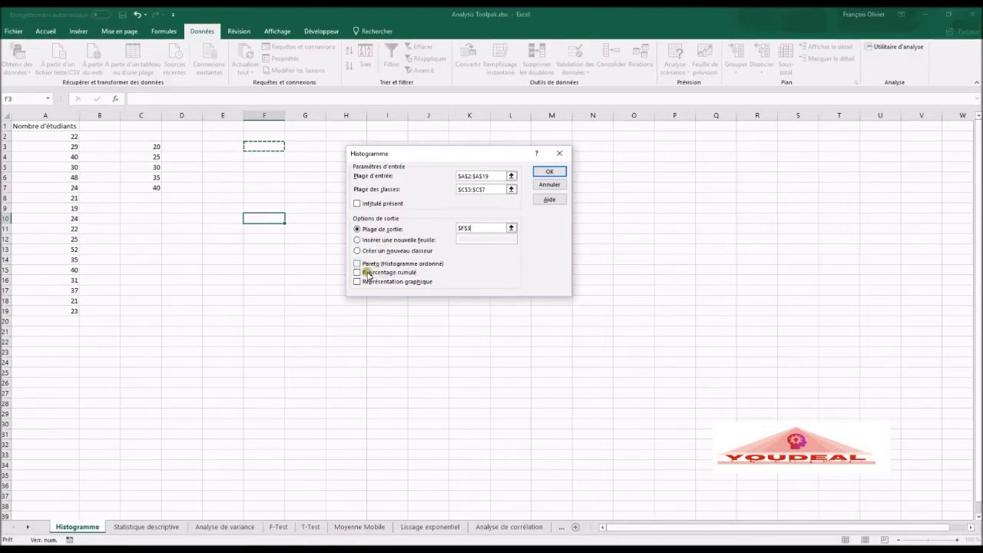
pyautogui.click(358, 282)
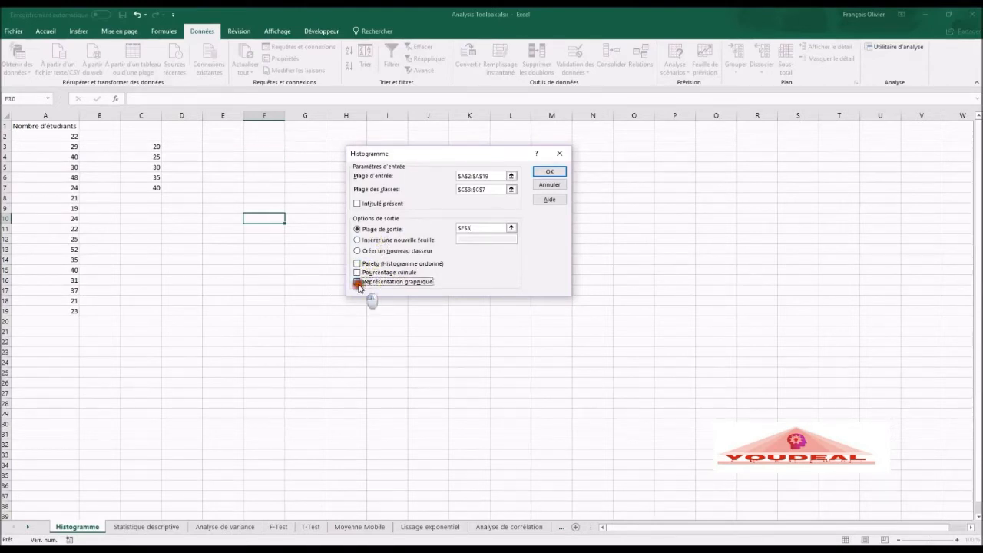
pyautogui.click(550, 174)
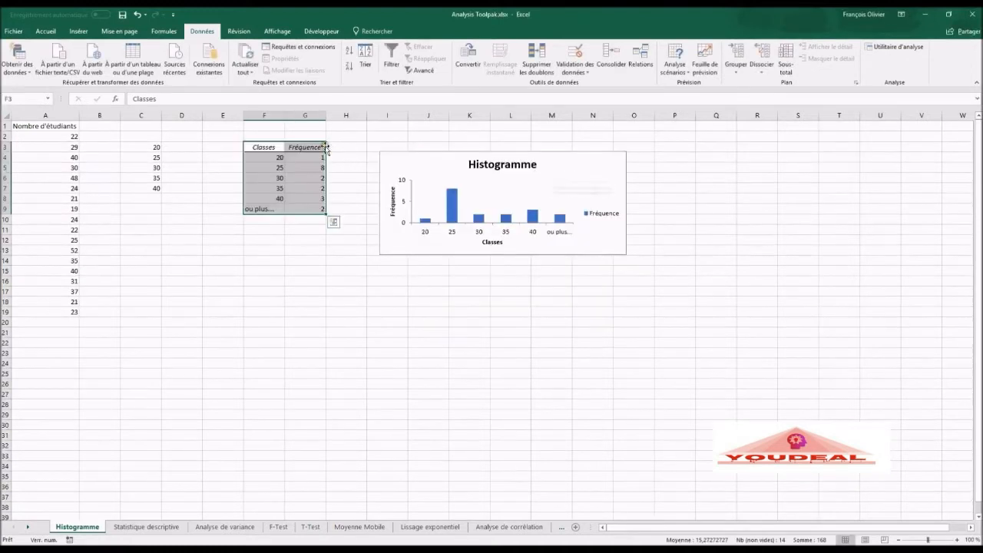
pyautogui.click(289, 239)
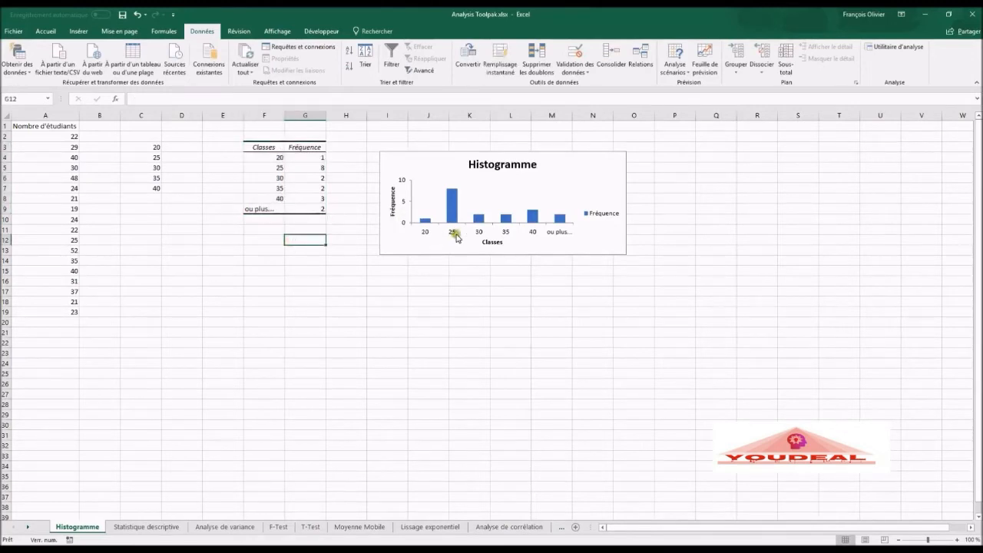
# Step: Enlarge the histogram chart down to about row 23 and across to about column R
pyautogui.click(400, 250)
pyautogui.moveTo(626, 254); pyautogui.dragTo(761, 361)
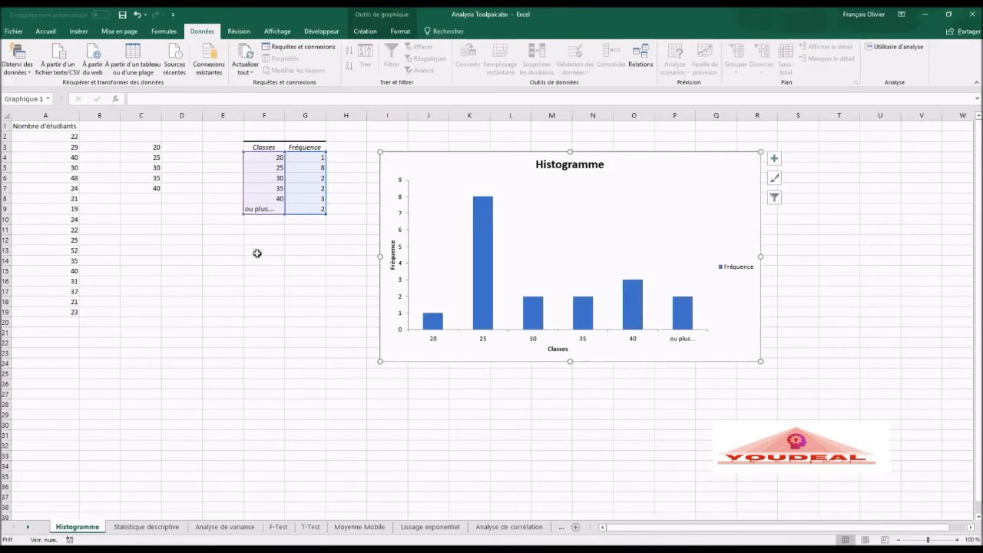
pyautogui.click(296, 249)
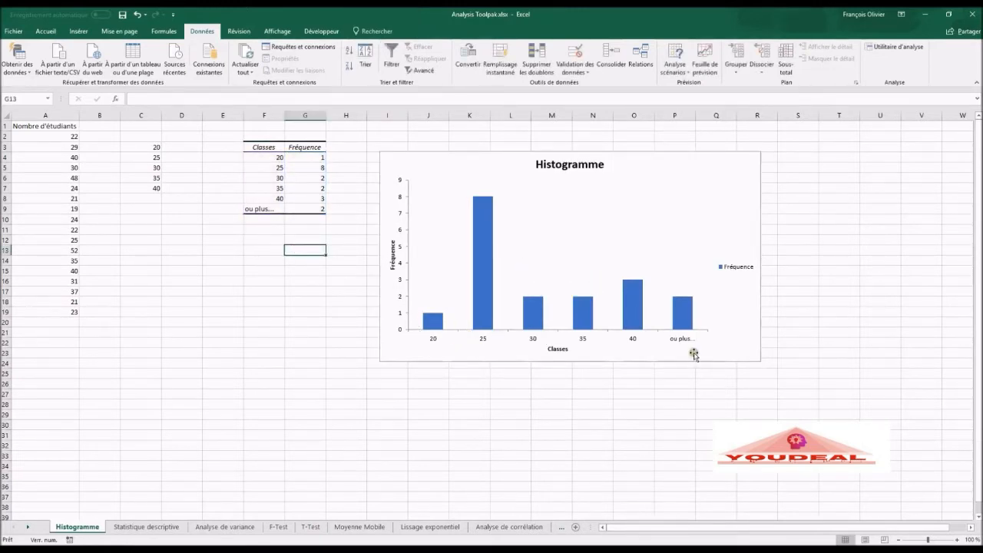
# Step: Relabel the first three classes in F4:F6 as 0-20, 21-25 and 26-30
pyautogui.click(263, 158)
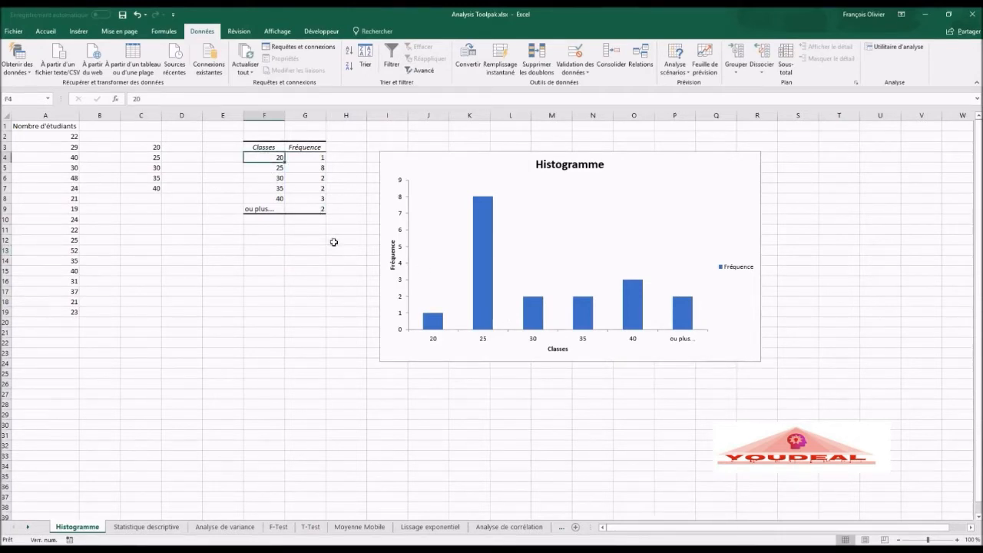
pyautogui.write('0')
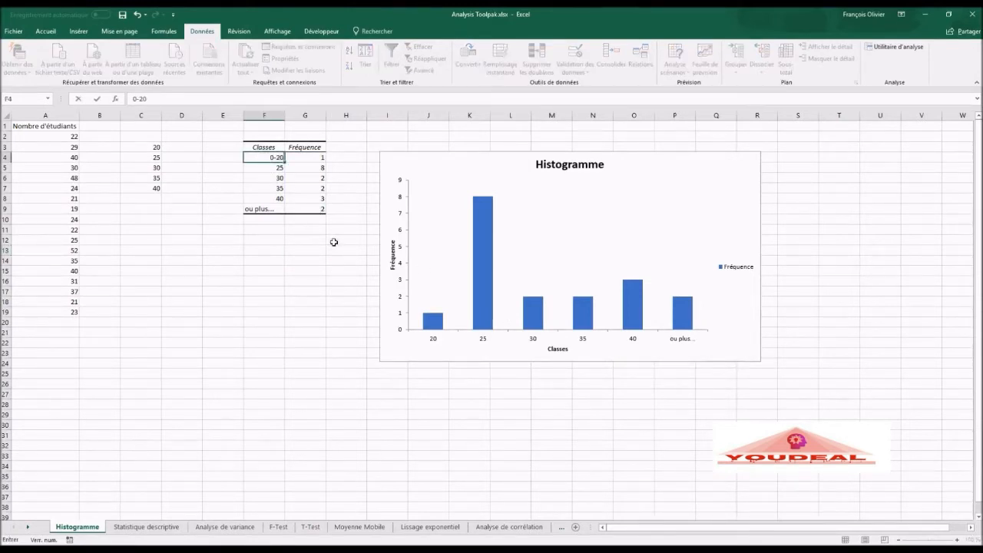
pyautogui.write('-20')
pyautogui.press('Return')
pyautogui.write('21-')
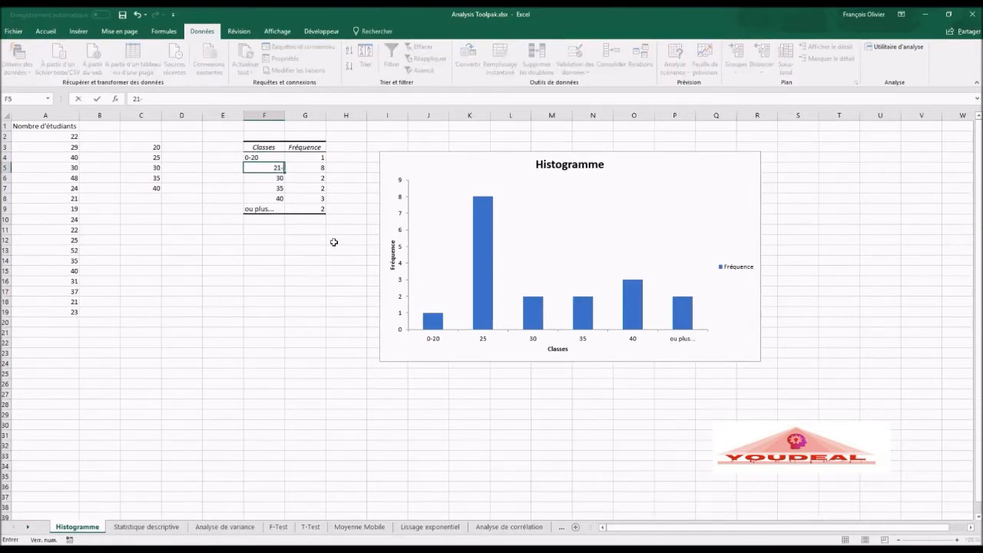
pyautogui.press('Return')
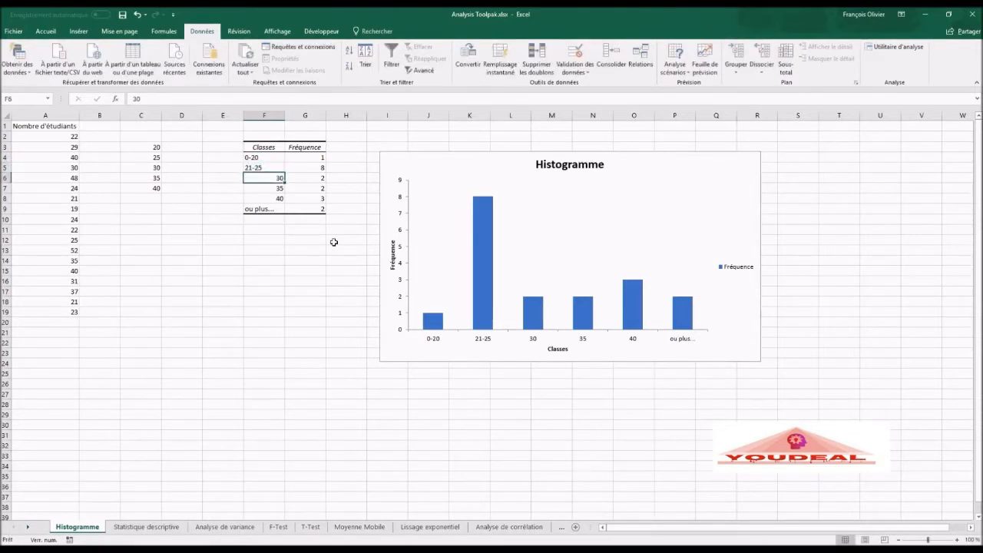
pyautogui.write('26-')
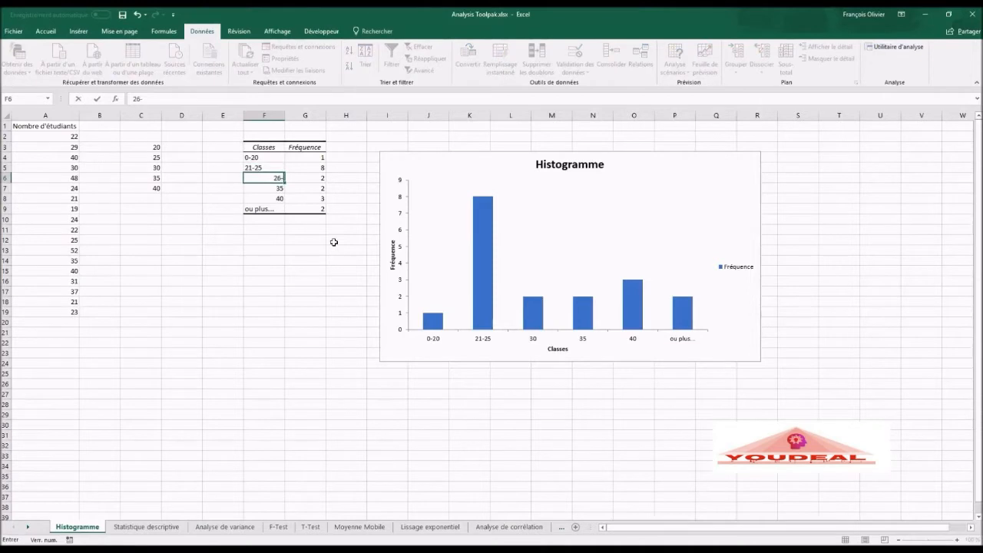
pyautogui.press('Return')
# Step: Relabel the remaining classes in F7:F9 as 31-35, 36-40 and 40 et +
pyautogui.write('36')
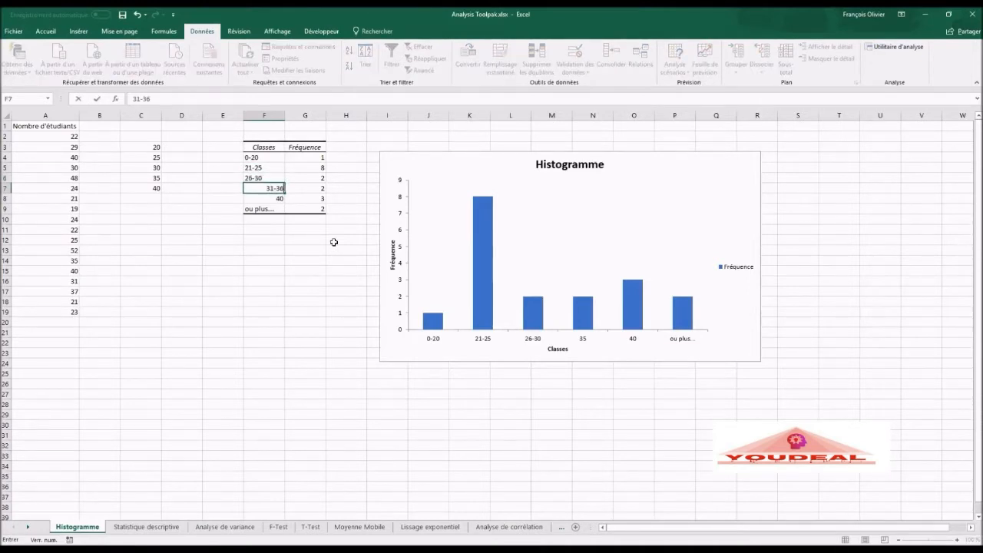
pyautogui.press('Return')
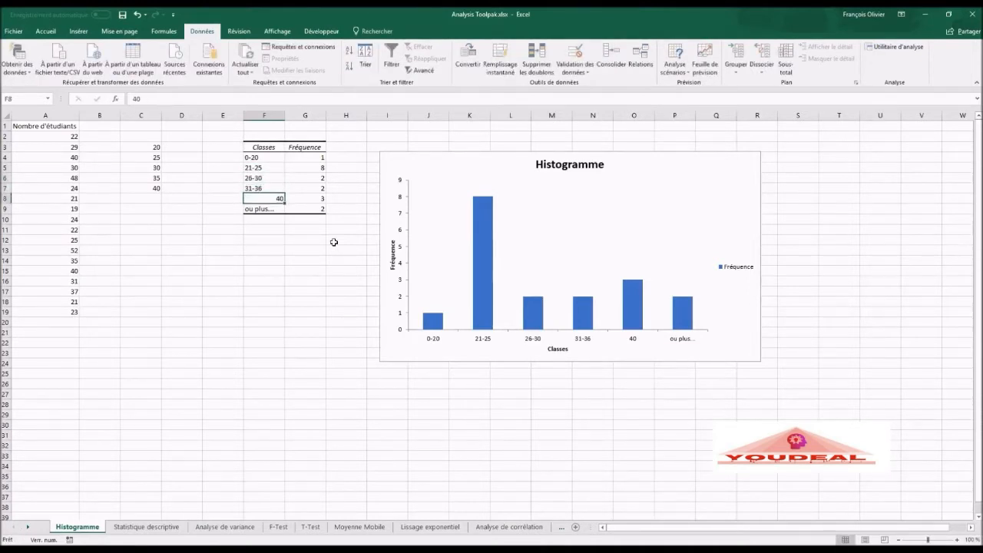
pyautogui.press('Up')
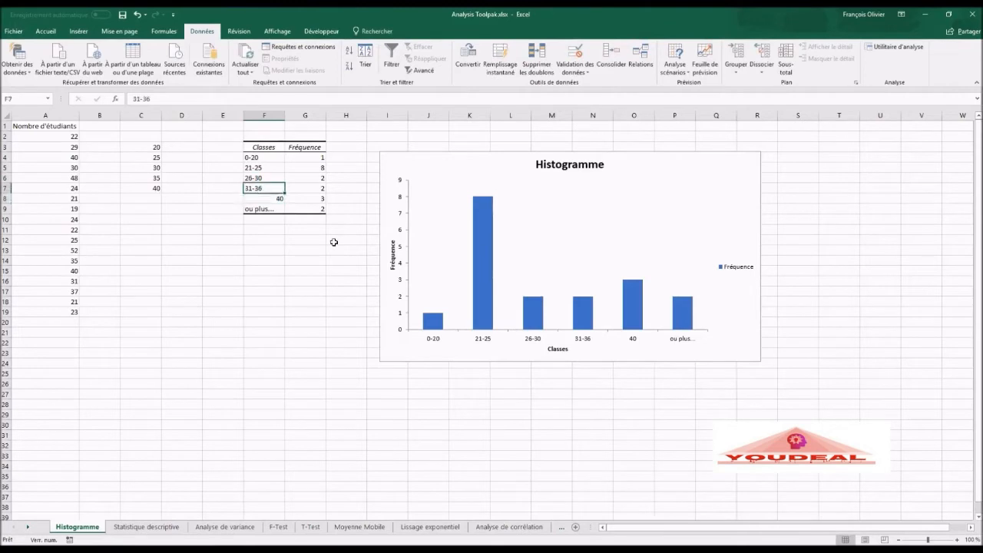
pyautogui.write('31')
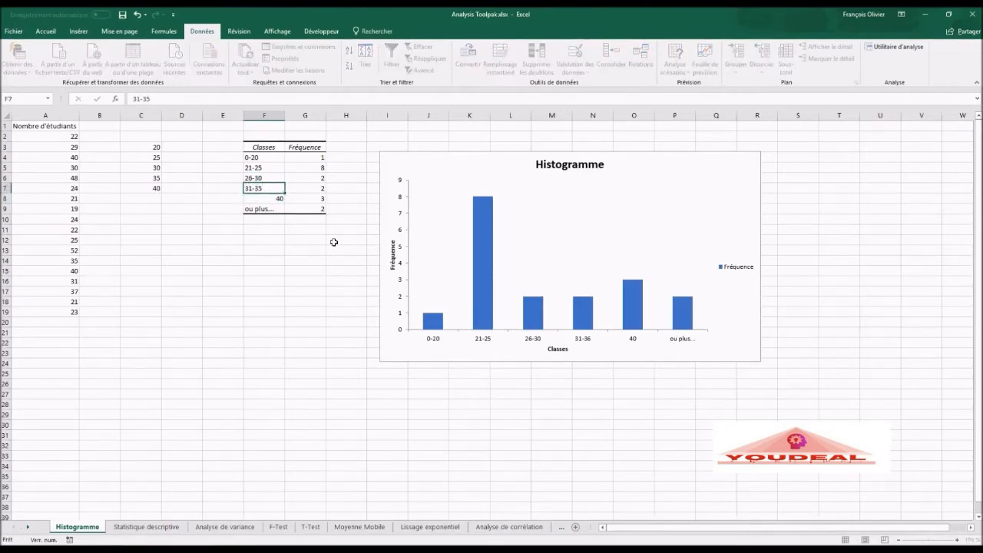
pyautogui.press('Return')
pyautogui.write('36')
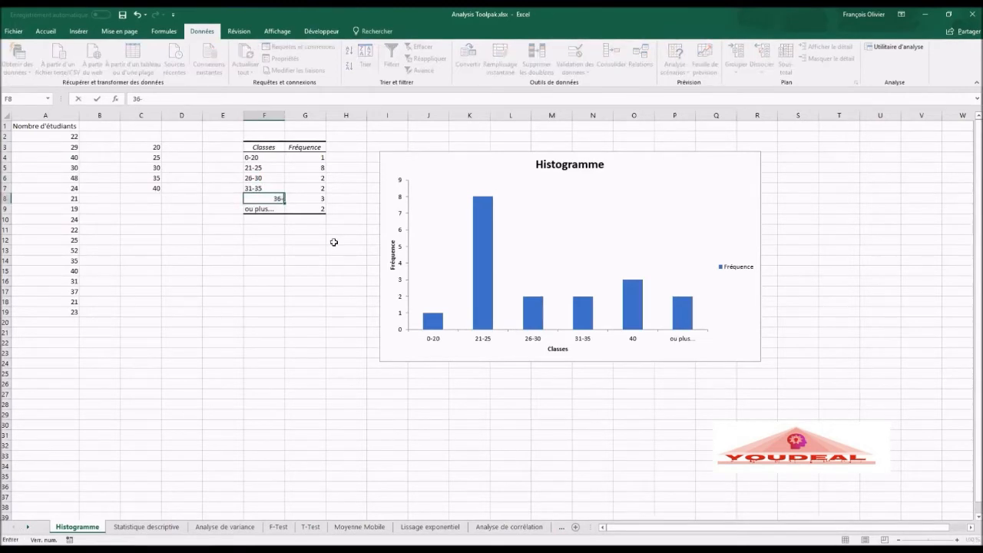
pyautogui.write('-40')
pyautogui.press('Return')
pyautogui.write('40 et +')
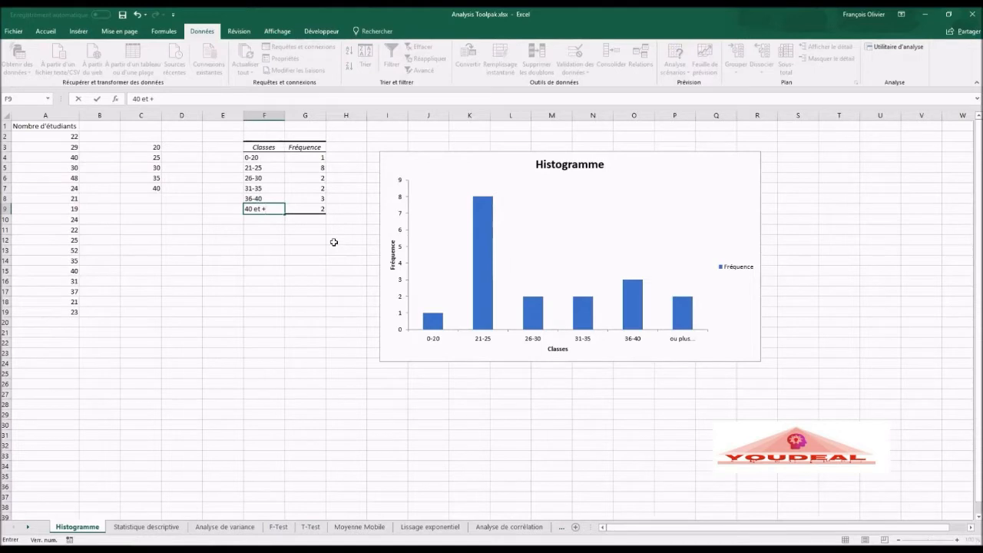
pyautogui.press('Return')
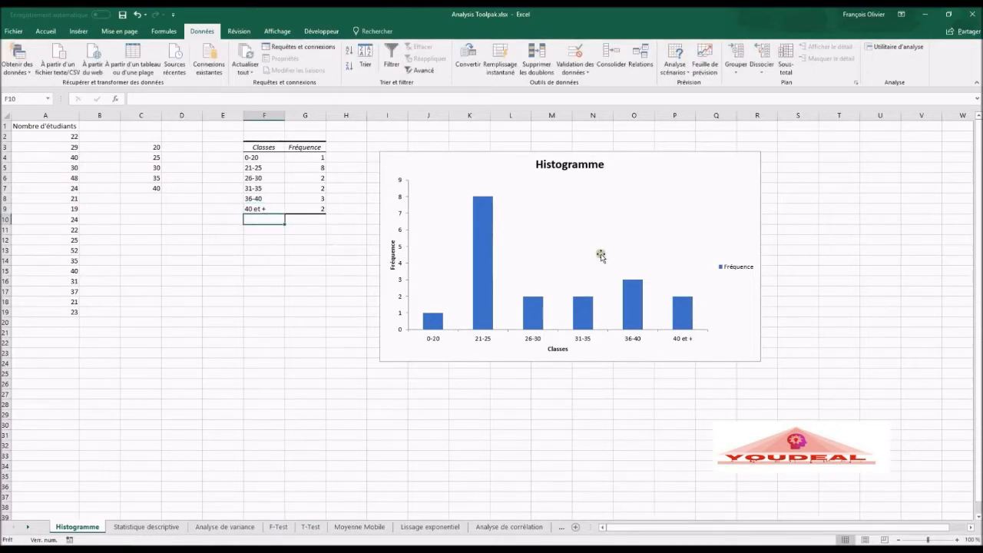
# Step: Set the gap width (Largeur de l'intervalle) of the Fréquence series to 0%
pyautogui.click(489, 315)
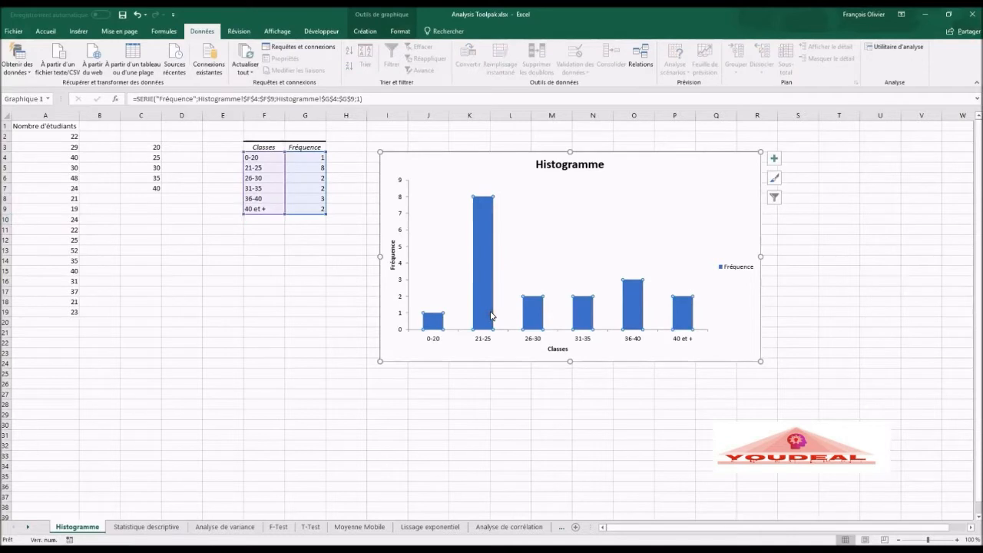
pyautogui.rightClick(492, 315)
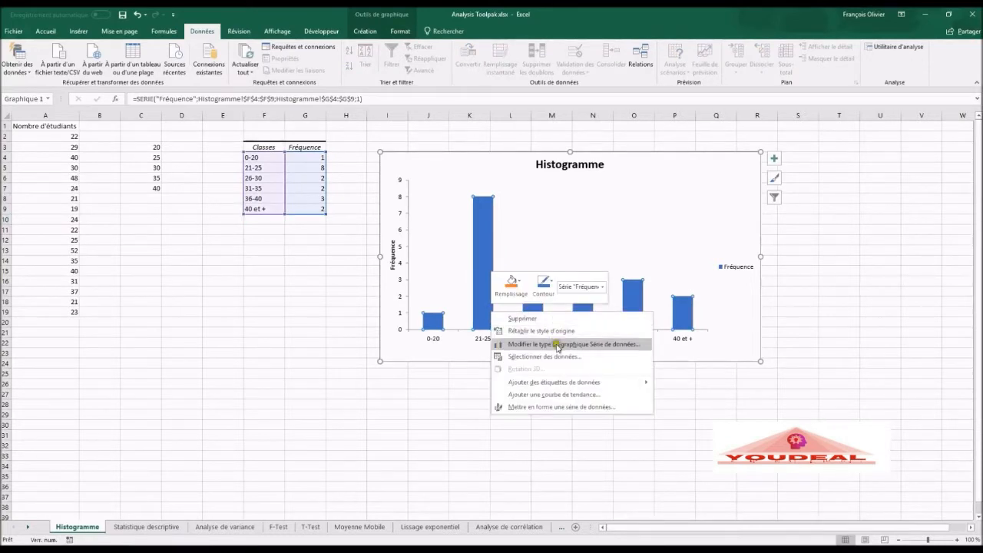
pyautogui.click(569, 407)
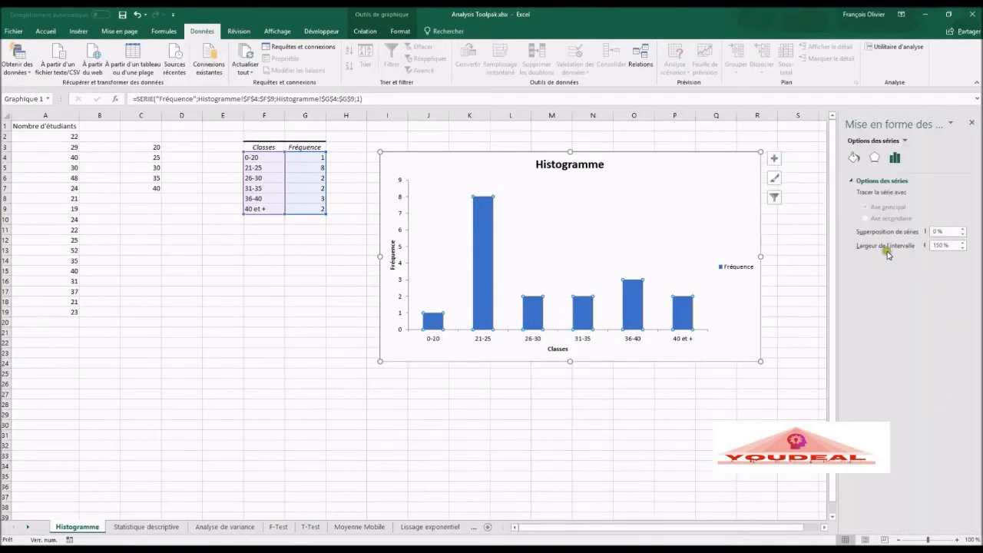
pyautogui.moveTo(943, 246); pyautogui.dragTo(906, 251)
pyautogui.write('0')
pyautogui.press('Return')
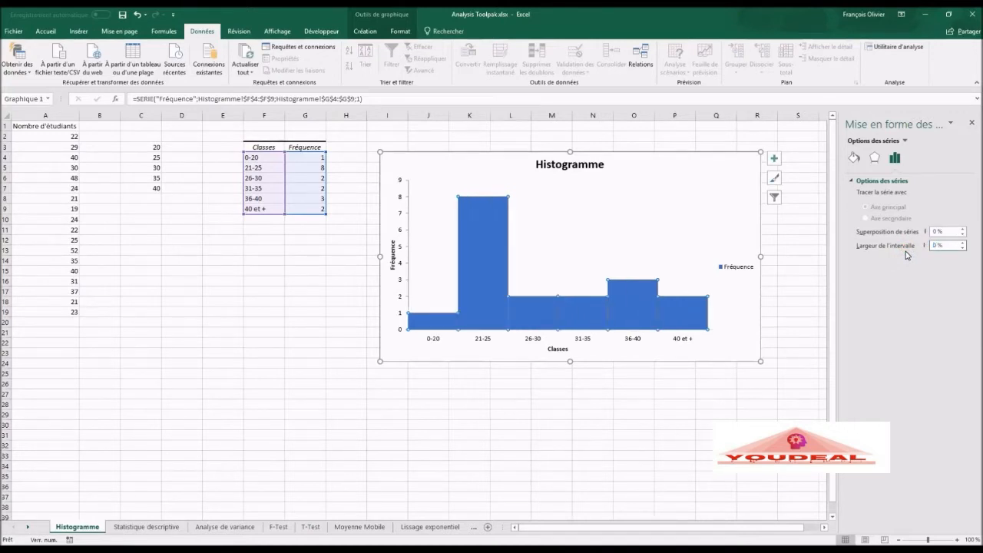
# Step: Give the Fréquence series bars a solid black border (Trait plein)
pyautogui.click(853, 159)
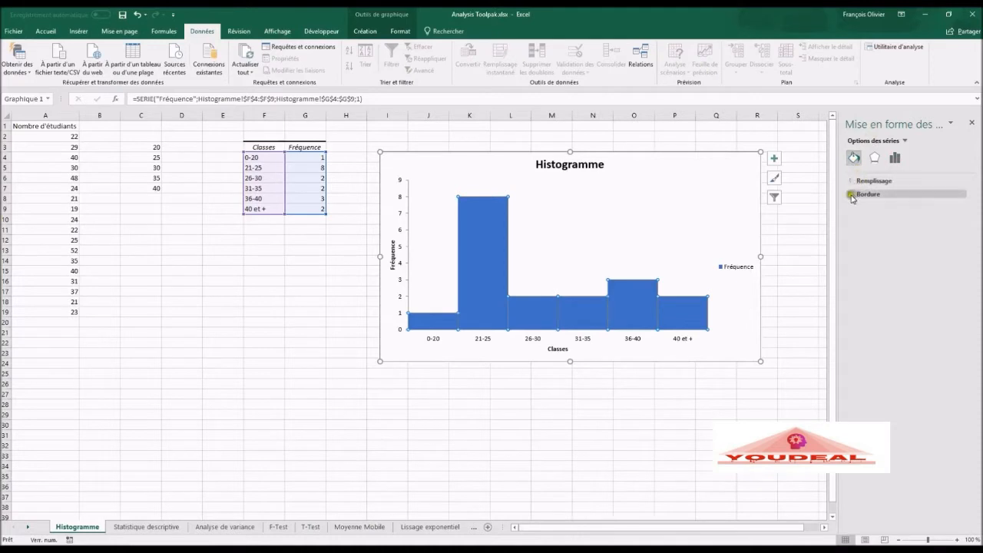
pyautogui.click(854, 194)
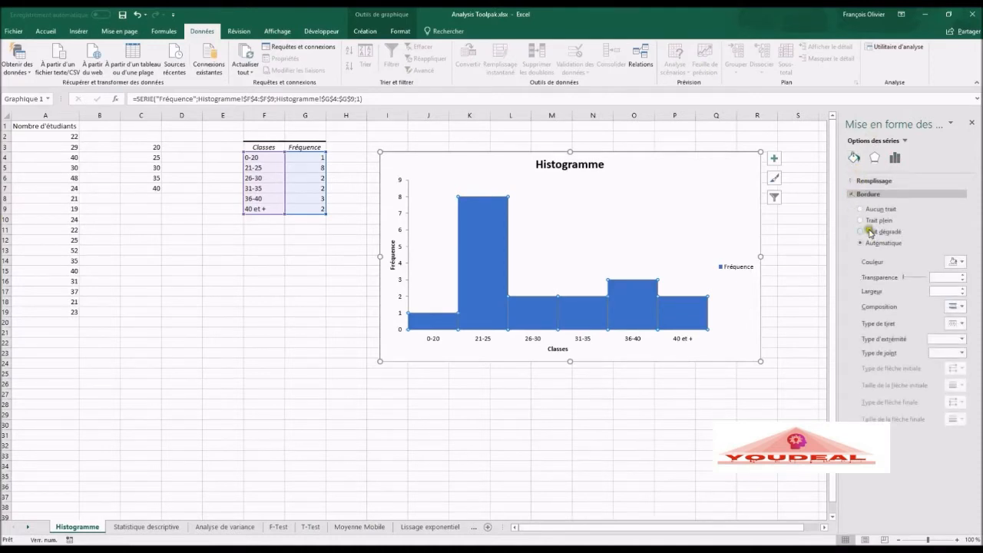
pyautogui.click(863, 221)
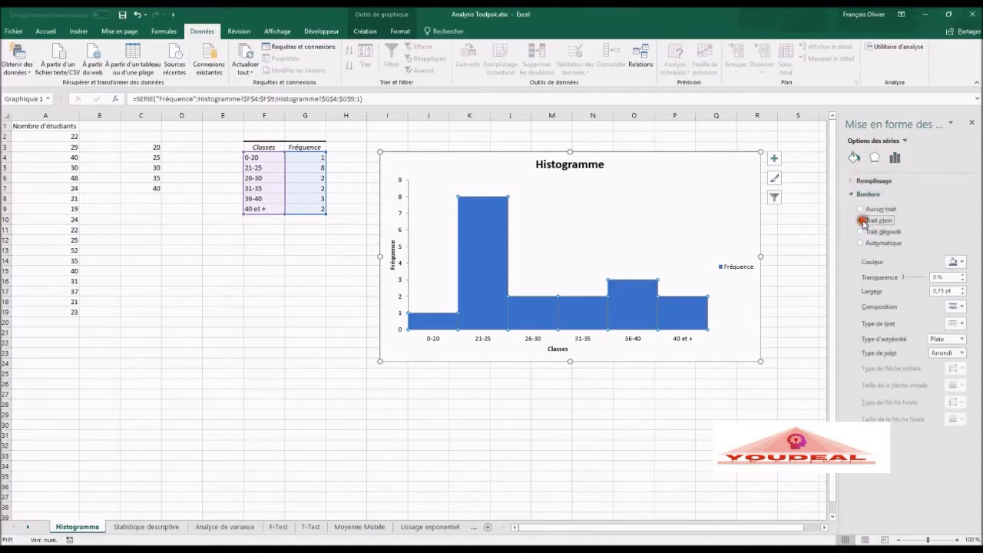
pyautogui.click(956, 262)
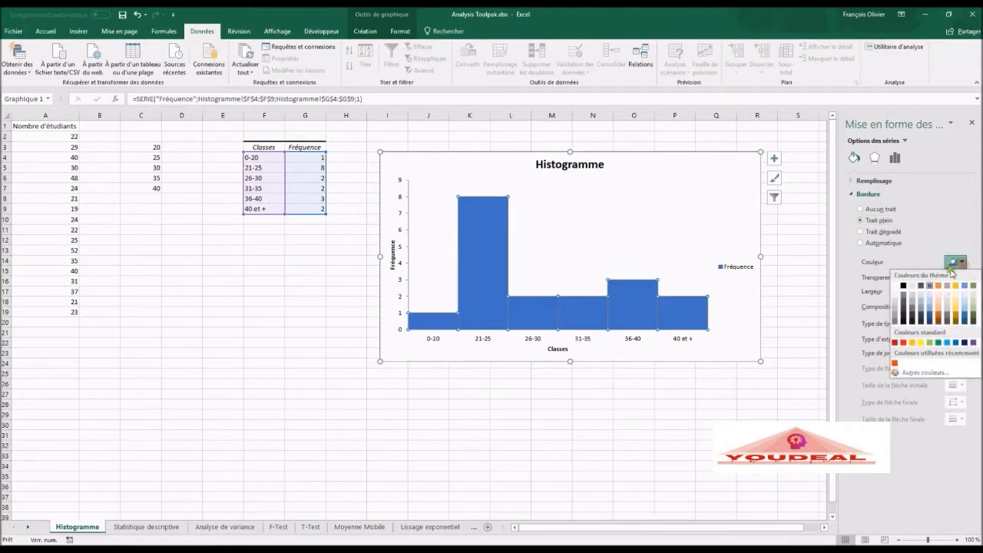
pyautogui.click(909, 285)
# Step: Increase the border width (Largeur) of the Fréquence bars and close the formatting pane
pyautogui.click(963, 289)
pyautogui.click(962, 290)
pyautogui.click(962, 291)
pyautogui.click(962, 291)
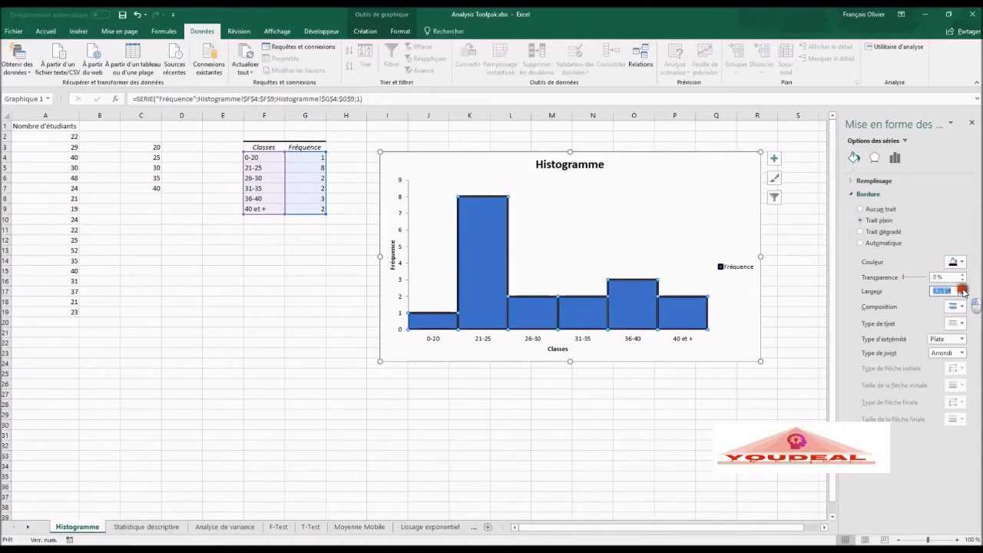
pyautogui.click(672, 394)
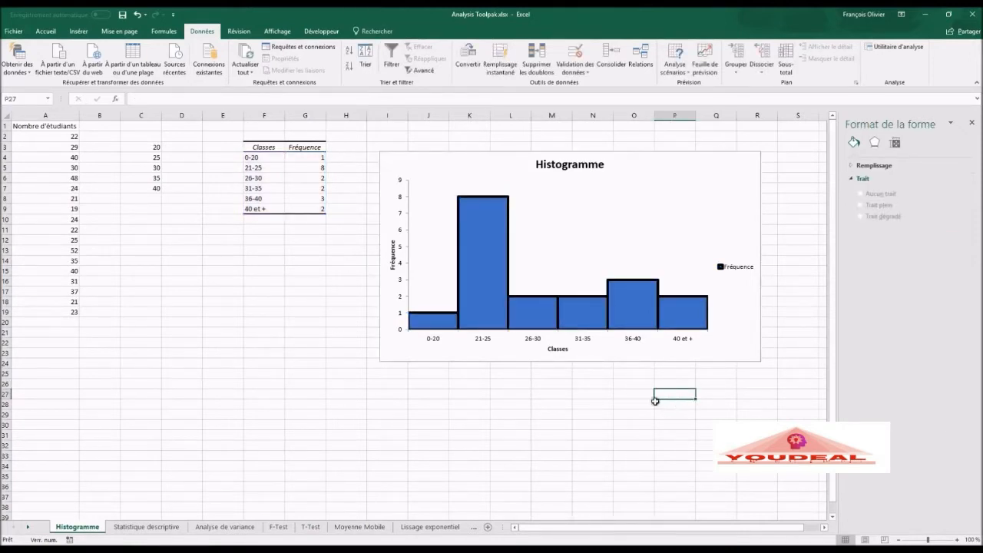
pyautogui.click(971, 123)
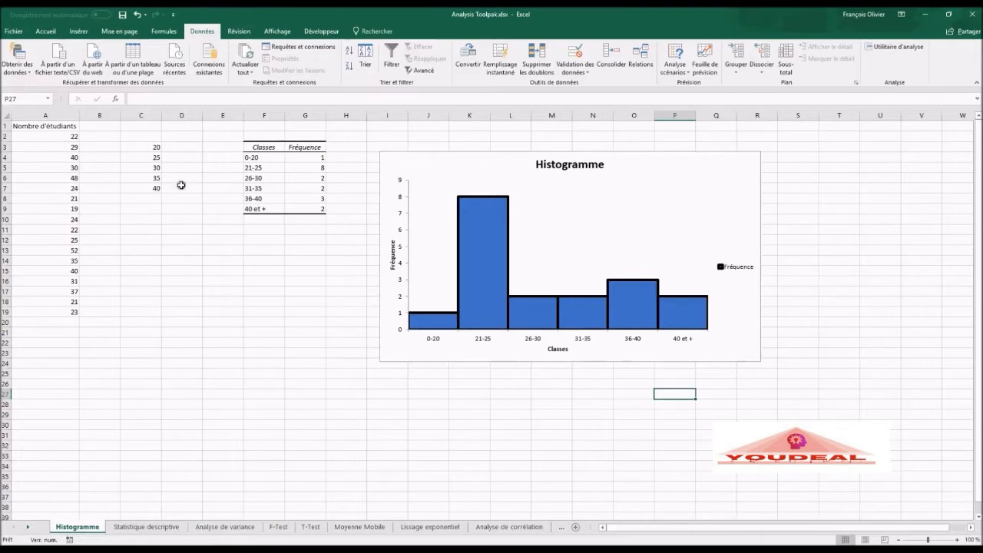
# Step: On the Statistique descriptive sheet, run Statistiques descriptives on A2:A15 with Rapport détaillé and the output range at C1
pyautogui.moveTo(649, 318)
pyautogui.click(162, 529)
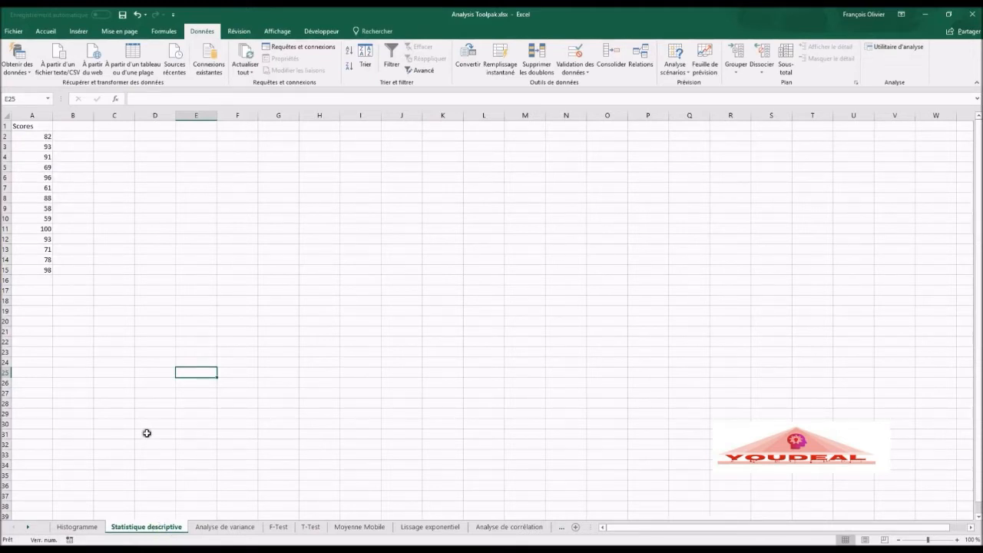
pyautogui.click(893, 47)
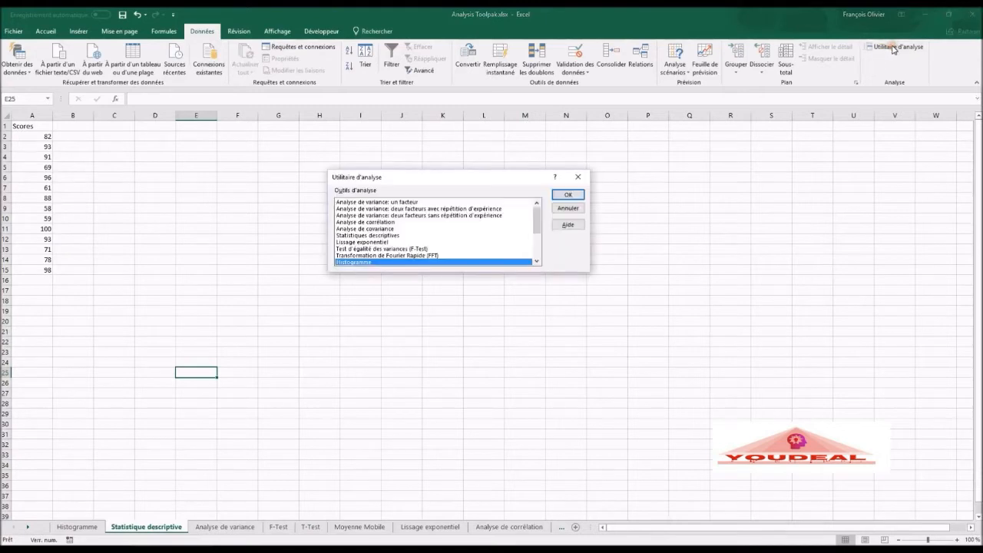
pyautogui.click(383, 235)
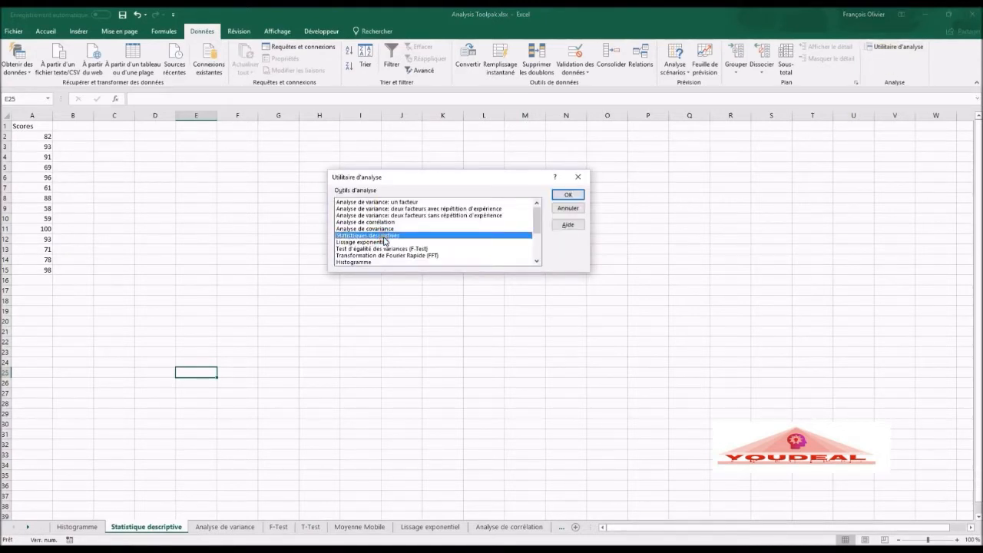
pyautogui.click(569, 196)
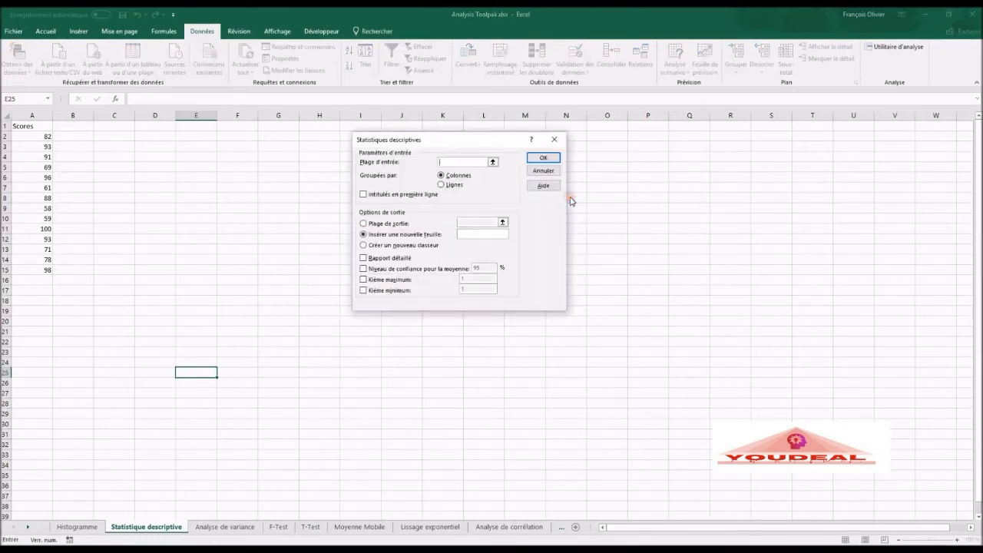
pyautogui.moveTo(42, 137); pyautogui.dragTo(47, 268)
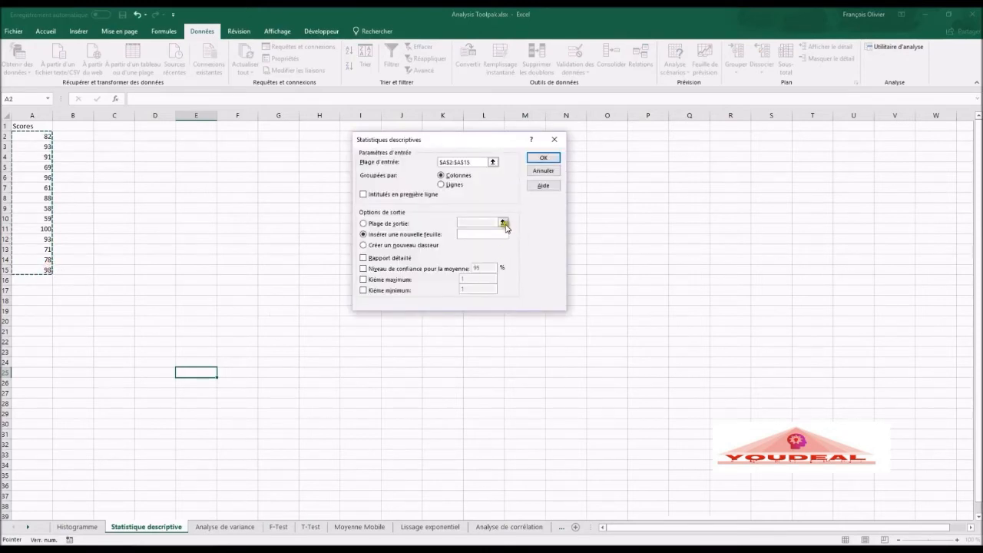
pyautogui.click(382, 222)
pyautogui.click(472, 219)
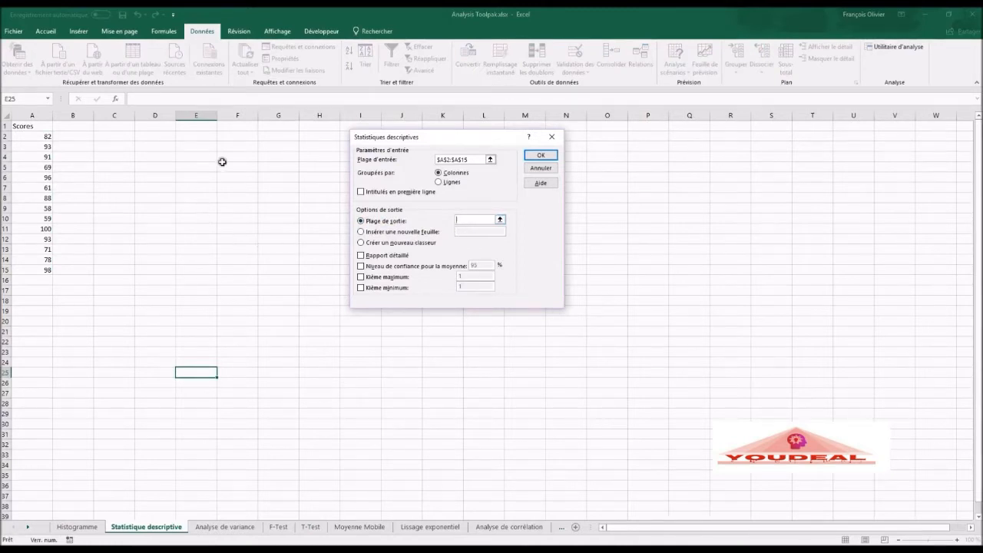
pyautogui.click(114, 126)
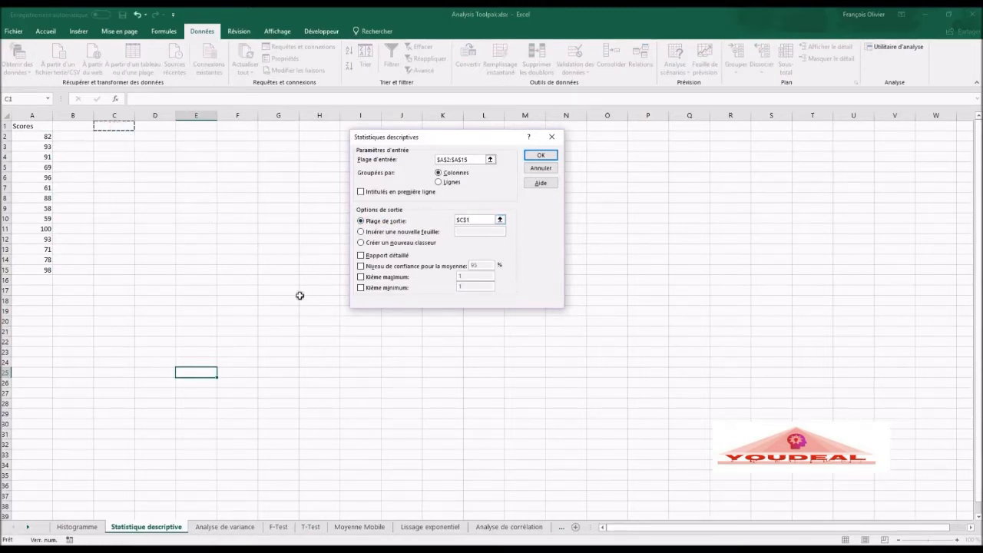
pyautogui.click(361, 255)
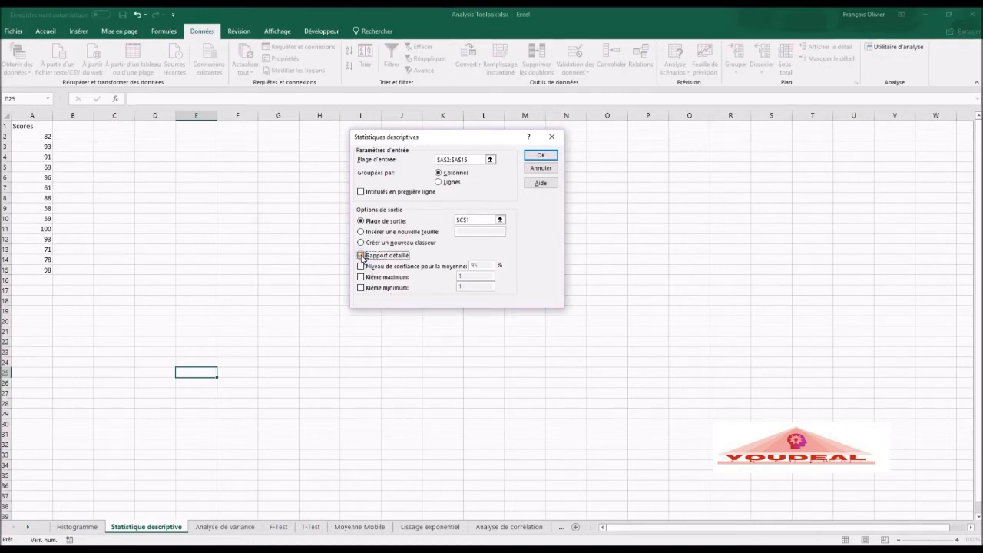
pyautogui.click(541, 155)
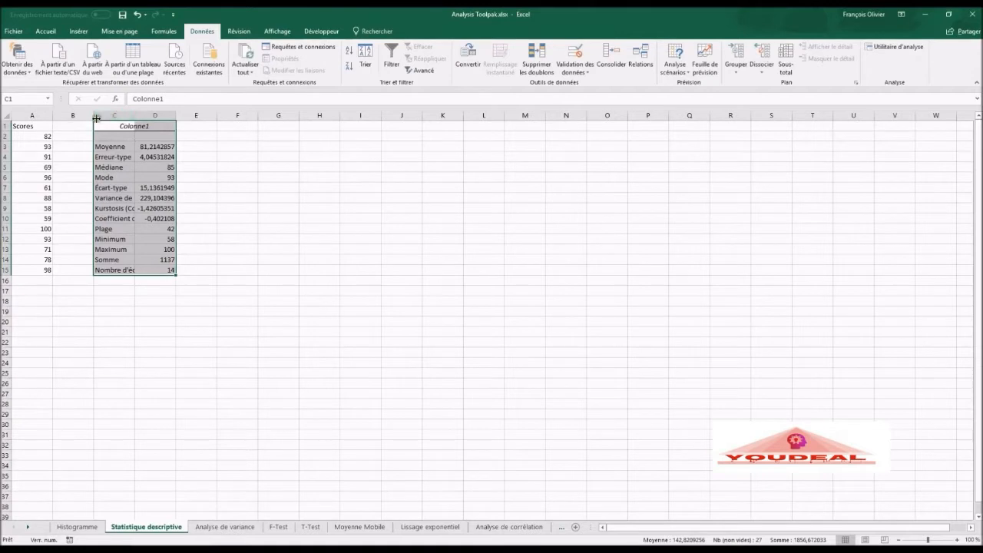
# Step: Autofit columns C and D to the contents of the descriptive statistics report
pyautogui.doubleClick(137, 115)
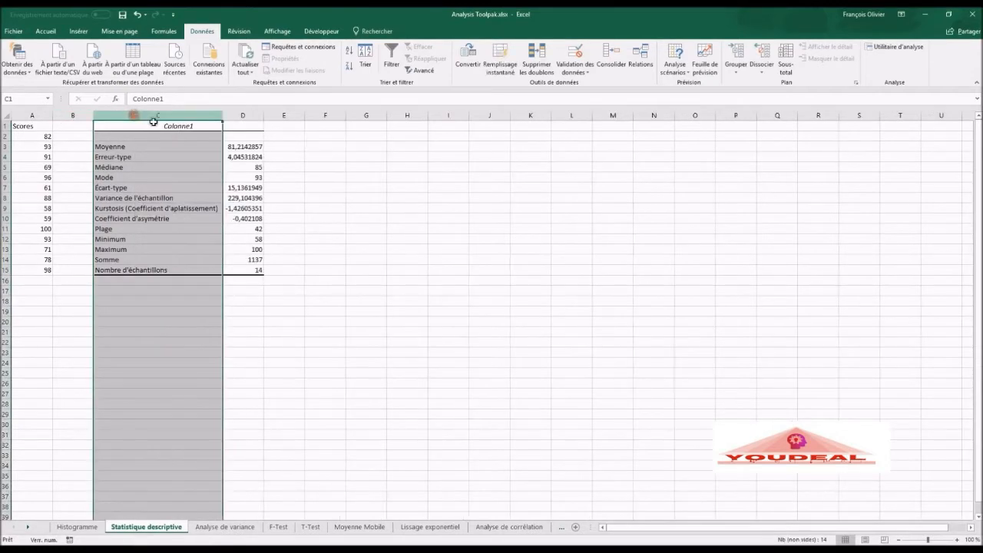
pyautogui.doubleClick(264, 116)
pyautogui.click(369, 187)
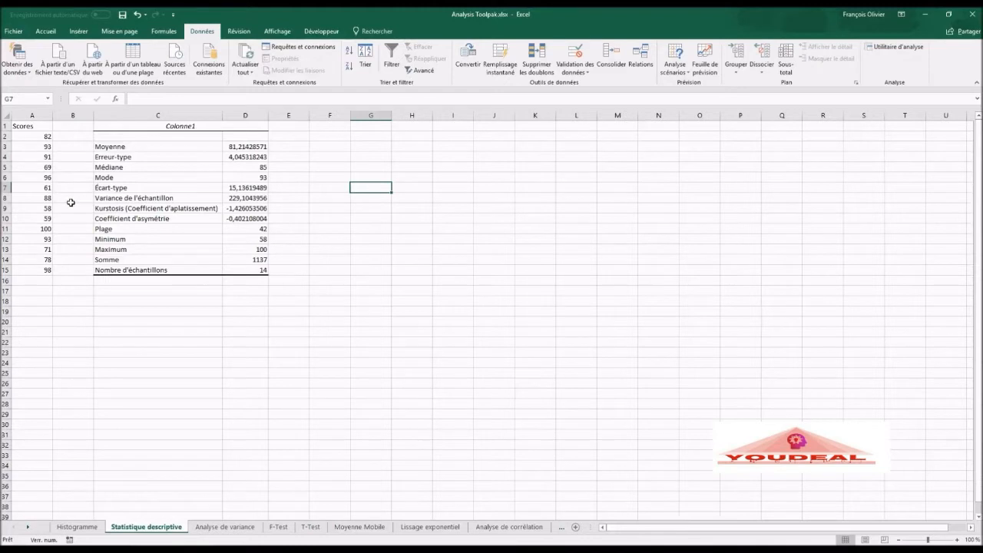
# Step: On the Analyse de variance sheet, run Analyse de variance: un facteur on A2:C10 with the output range at E1
pyautogui.click(223, 527)
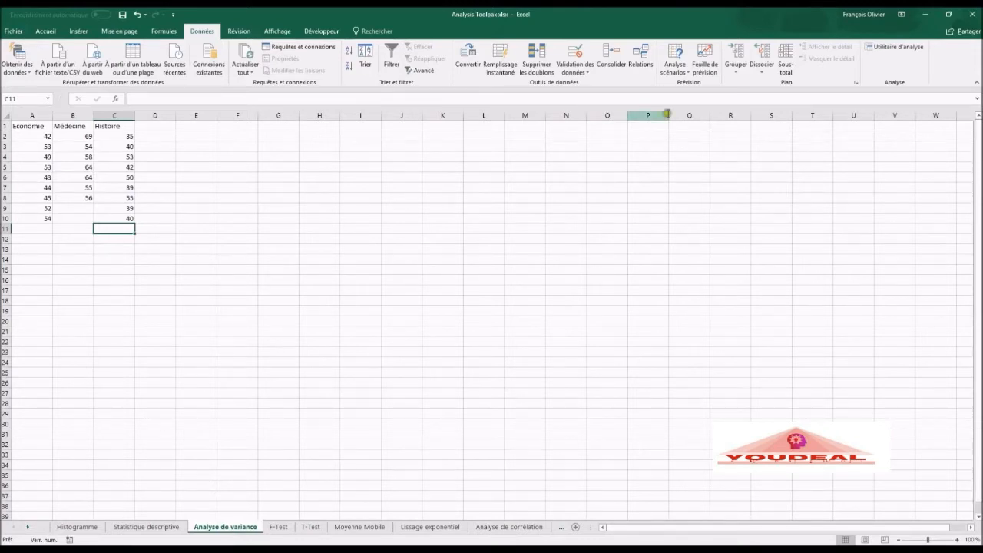
pyautogui.click(898, 46)
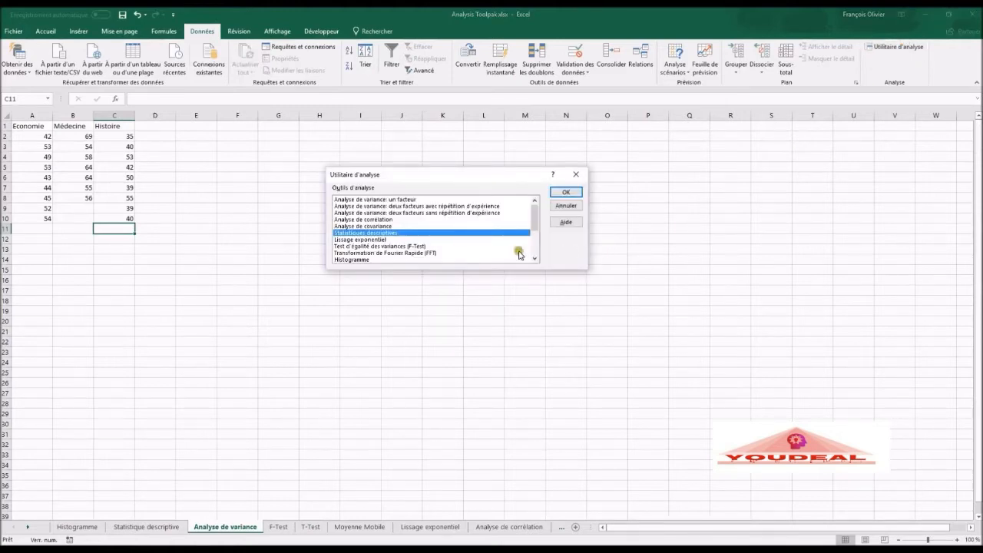
pyautogui.click(380, 200)
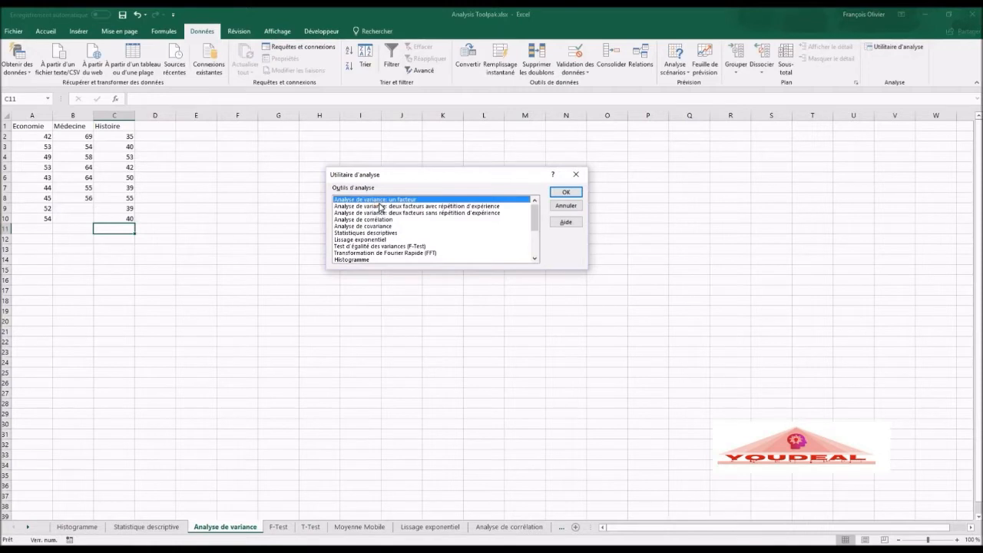
pyautogui.click(559, 193)
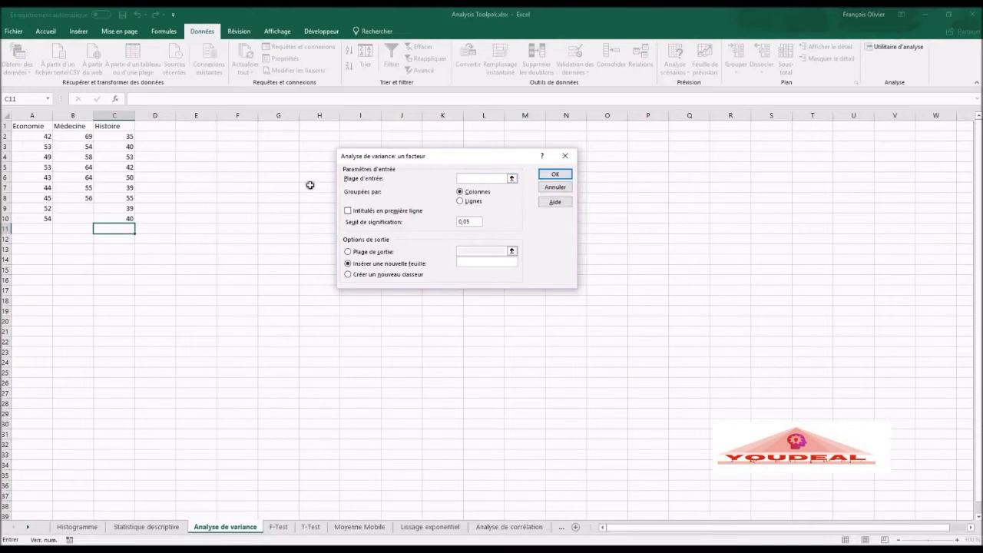
pyautogui.moveTo(27, 136); pyautogui.dragTo(124, 216)
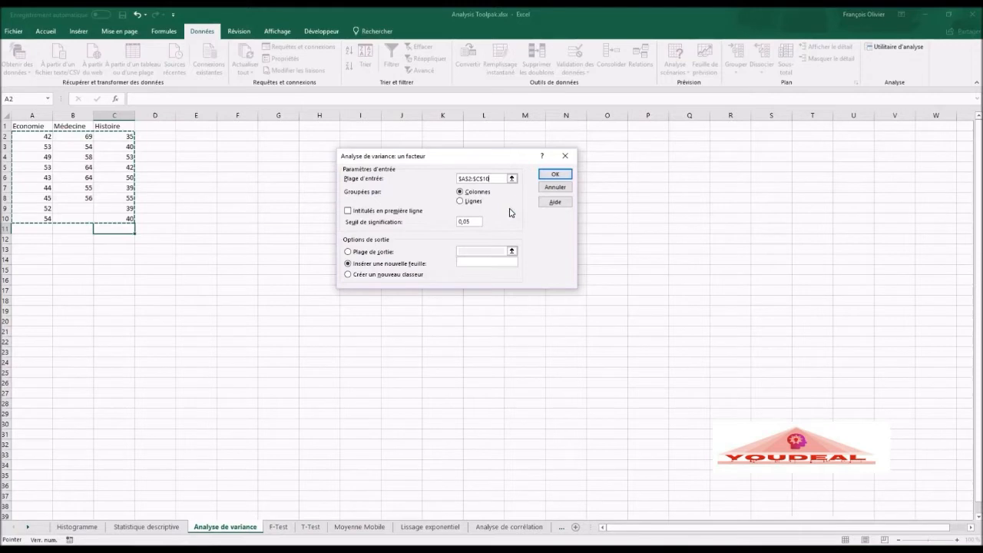
pyautogui.click(508, 233)
pyautogui.click(371, 251)
pyautogui.click(467, 249)
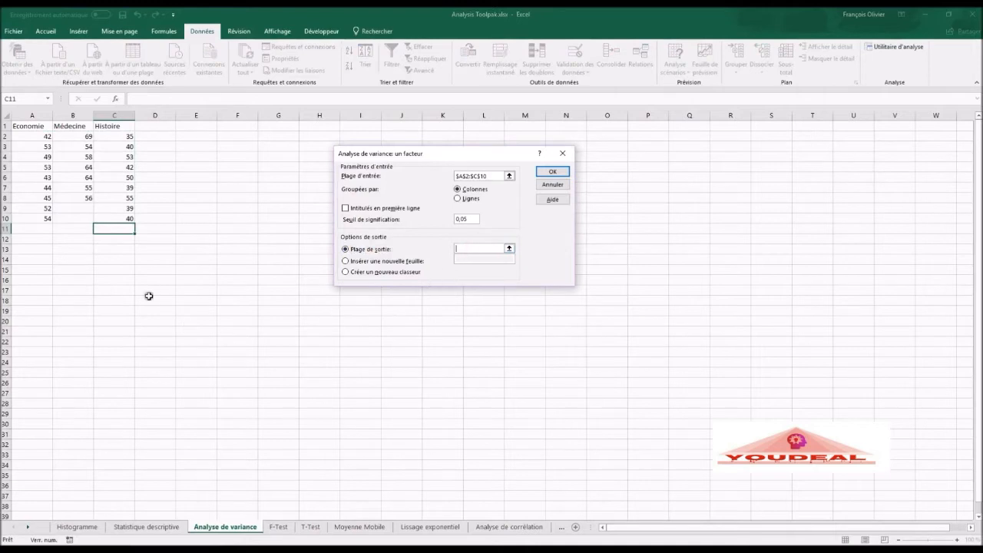
pyautogui.click(202, 129)
pyautogui.click(552, 172)
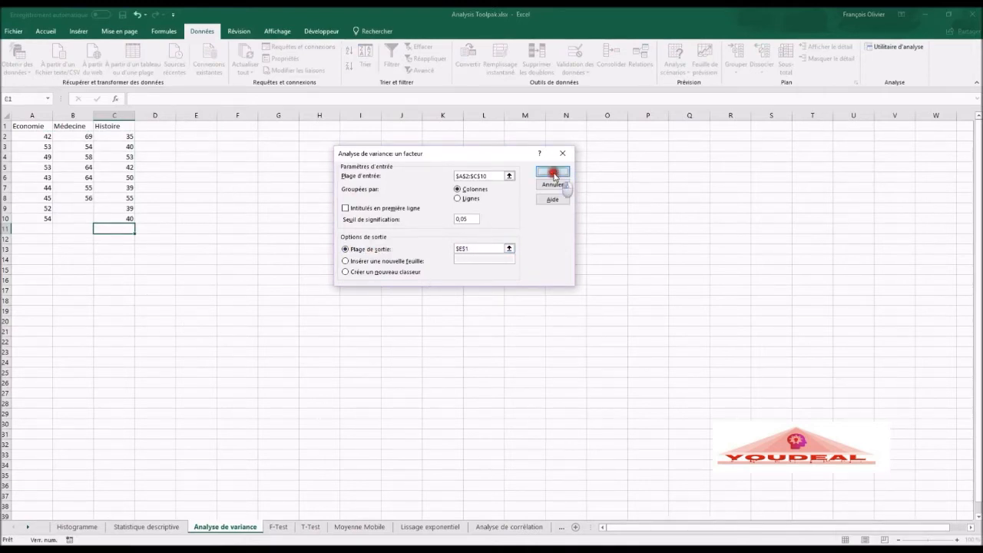
# Step: Widen columns E through K to fit the text of the variance analysis report
pyautogui.moveTo(217, 115); pyautogui.dragTo(321, 113)
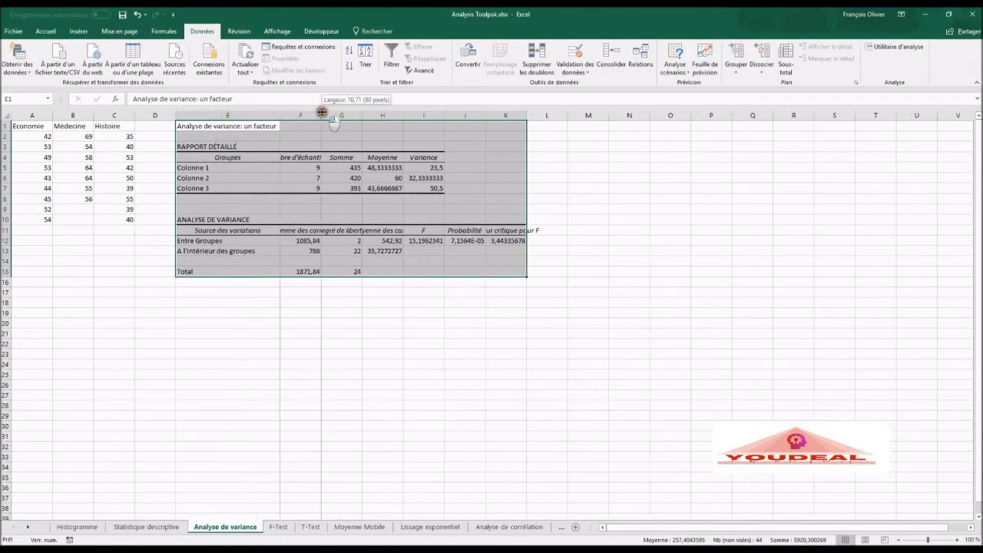
pyautogui.doubleClick(321, 113)
pyautogui.click(322, 113)
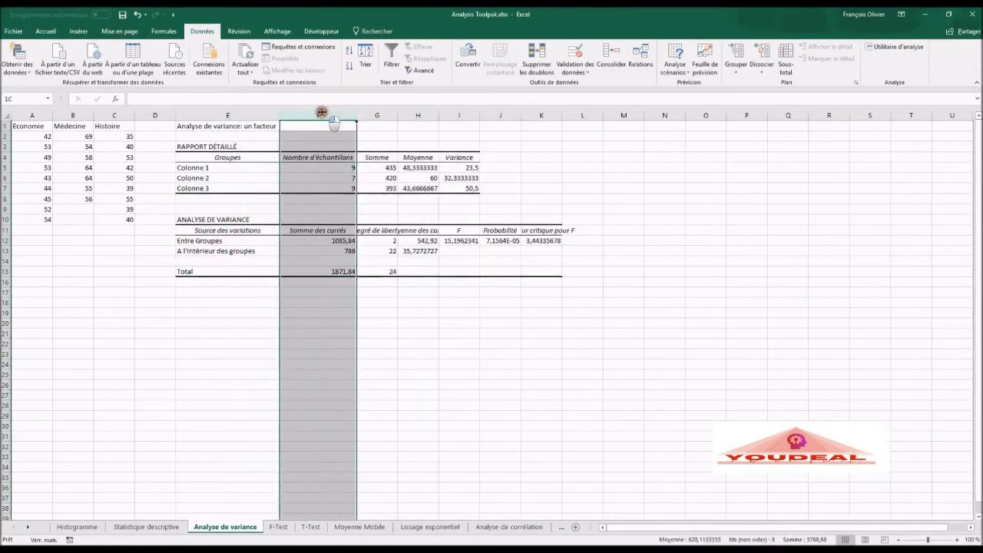
pyautogui.doubleClick(397, 114)
pyautogui.doubleClick(452, 115)
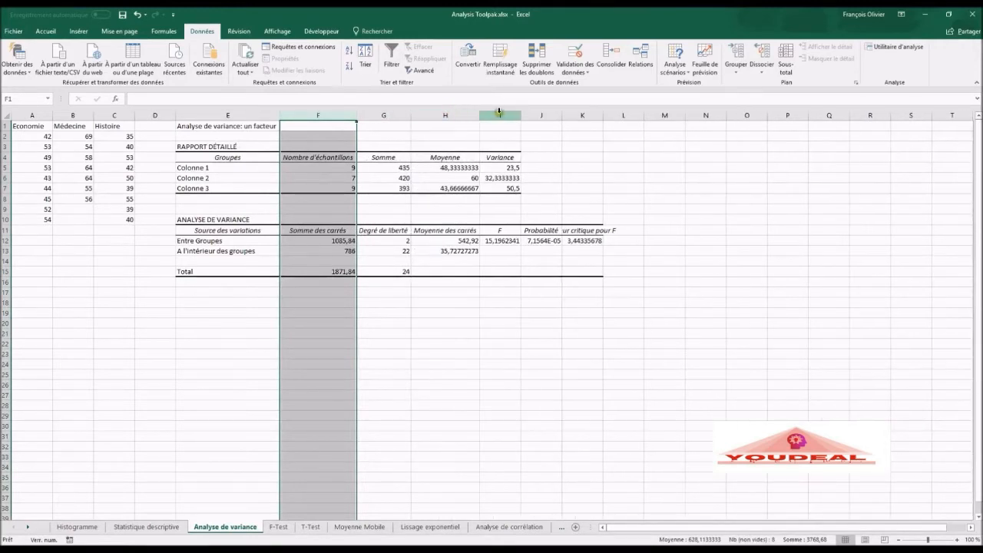
pyautogui.doubleClick(521, 114)
pyautogui.doubleClick(563, 114)
pyautogui.doubleClick(608, 114)
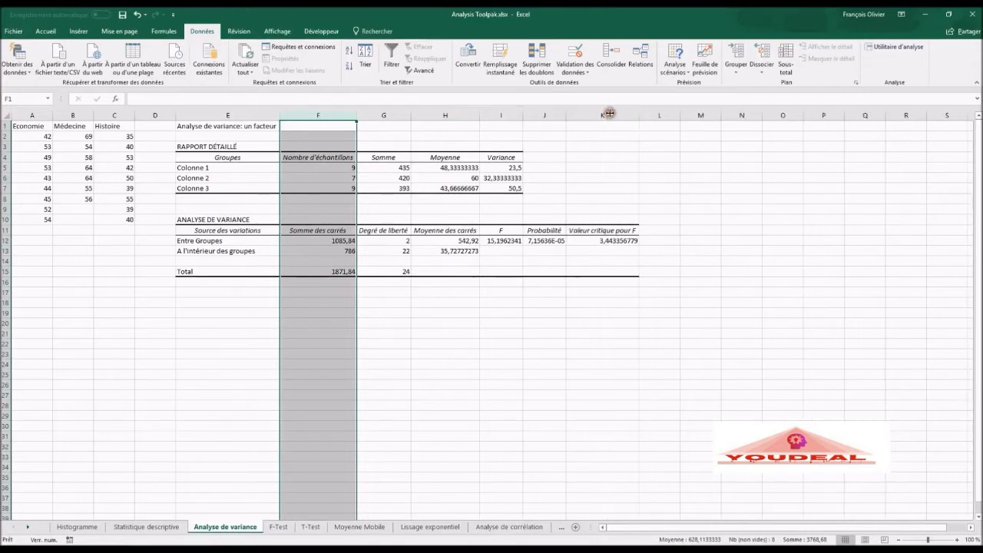
pyautogui.click(580, 355)
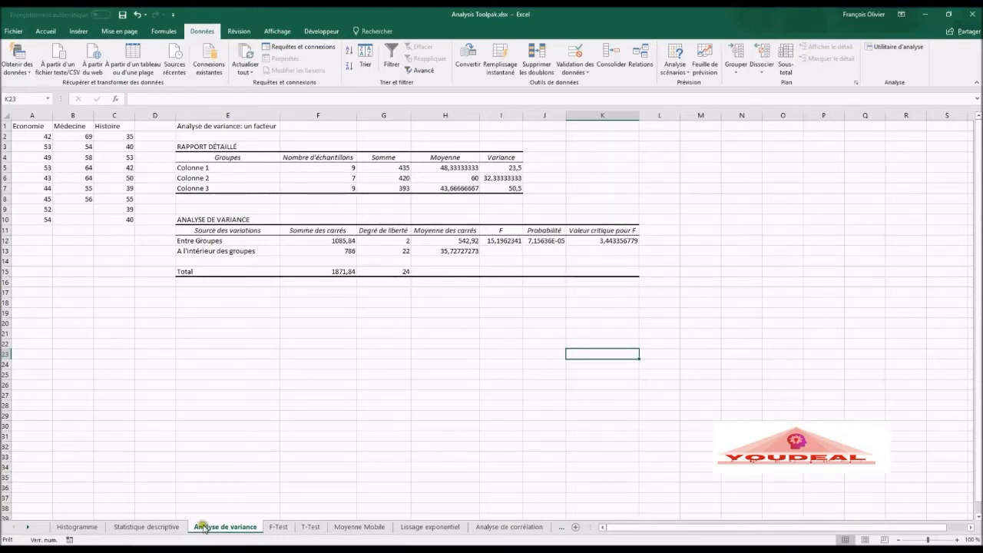
# Step: Review the report on the Statistique descriptive sheet and return to the Analyse de variance sheet
pyautogui.click(174, 526)
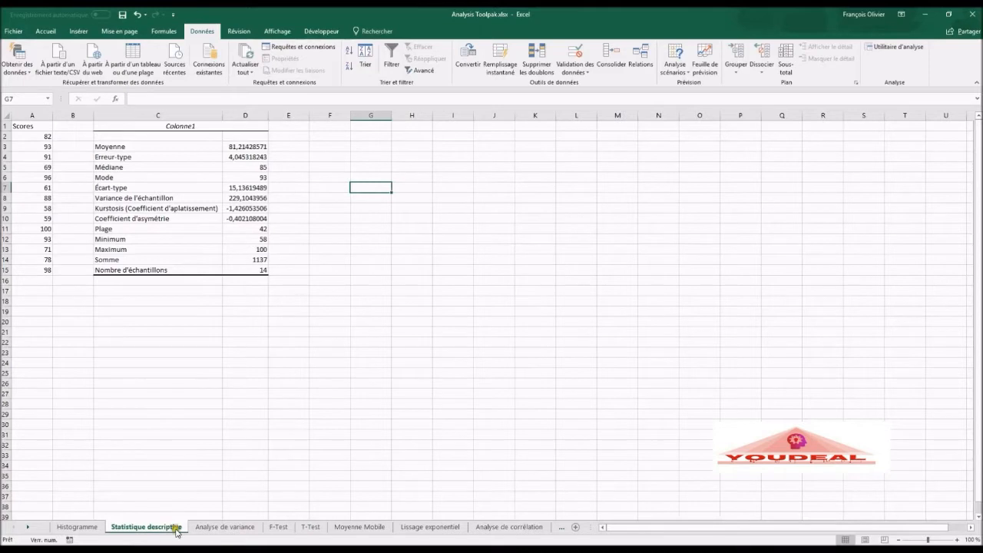
pyautogui.click(200, 526)
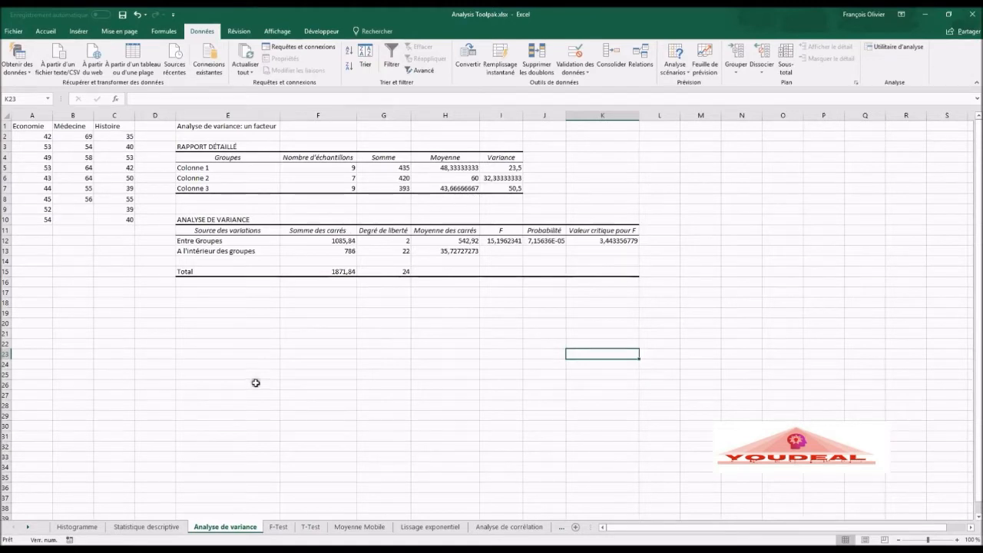
# Step: On the F-Test sheet, start the Test d'égalité des variances (F-Test) analysis with A2:A7 as variable 1 and B2:B6 as variable 2
pyautogui.click(284, 527)
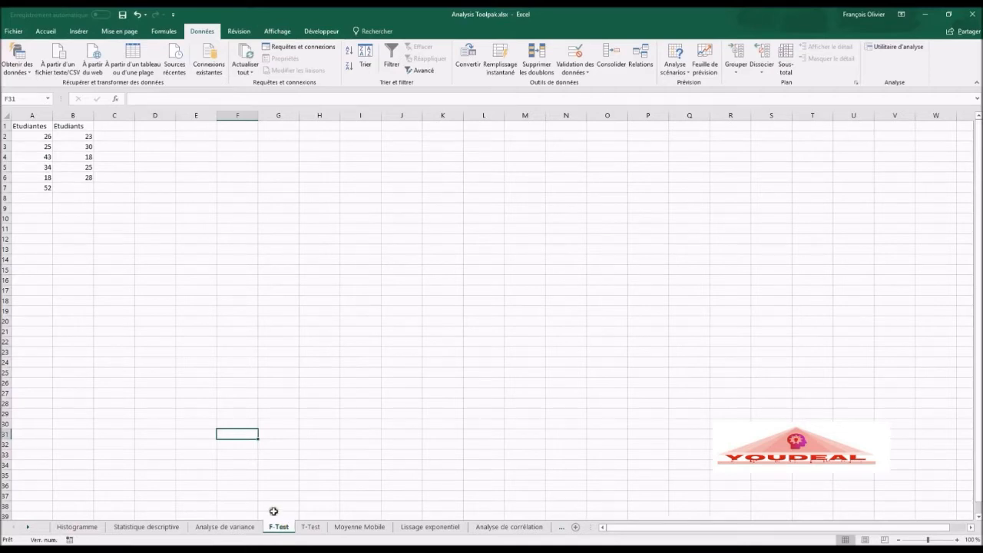
pyautogui.click(887, 50)
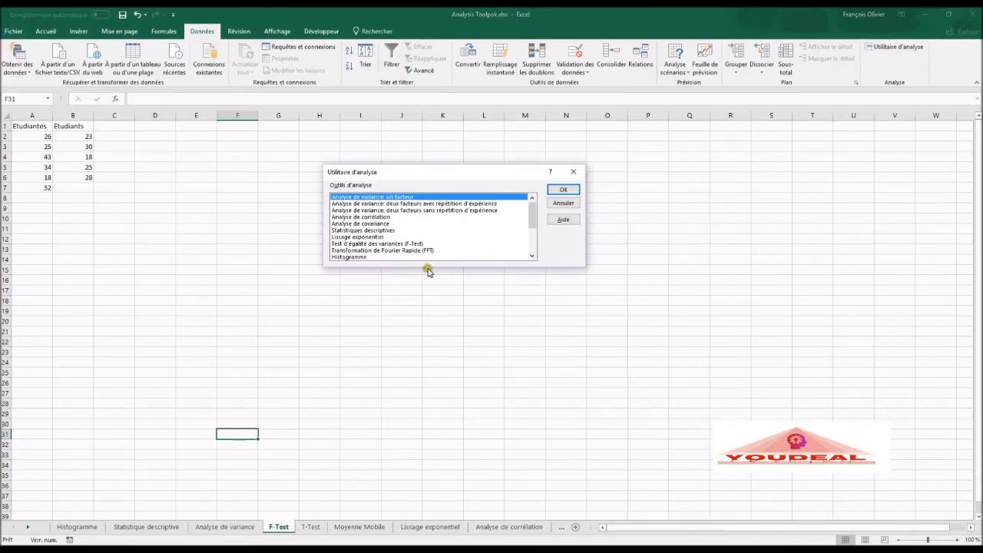
pyautogui.click(407, 244)
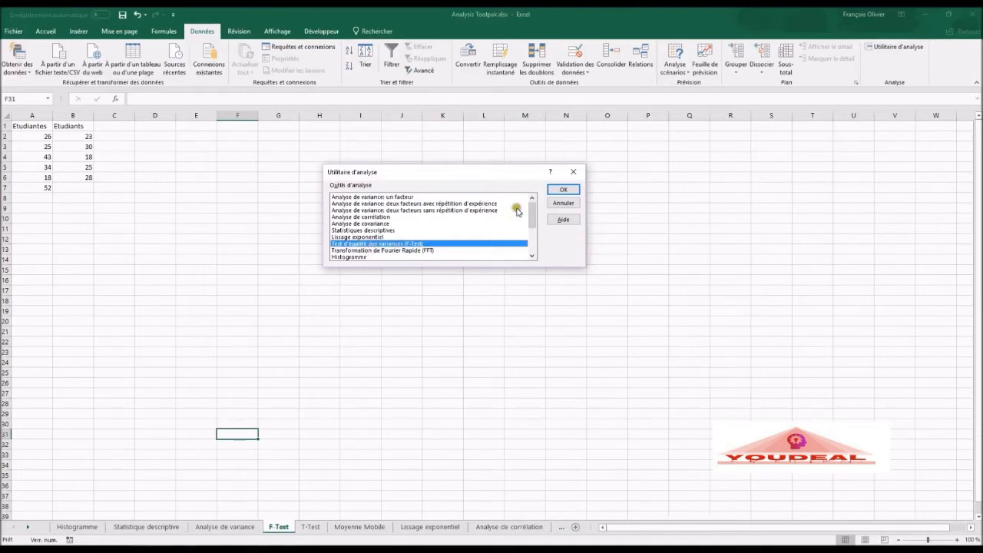
pyautogui.click(562, 191)
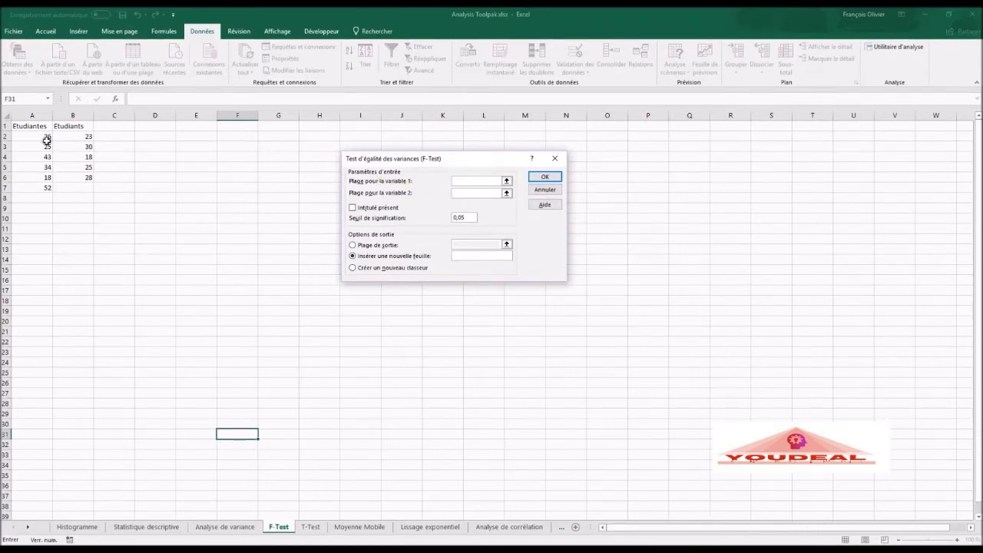
pyautogui.moveTo(46, 139); pyautogui.dragTo(38, 187)
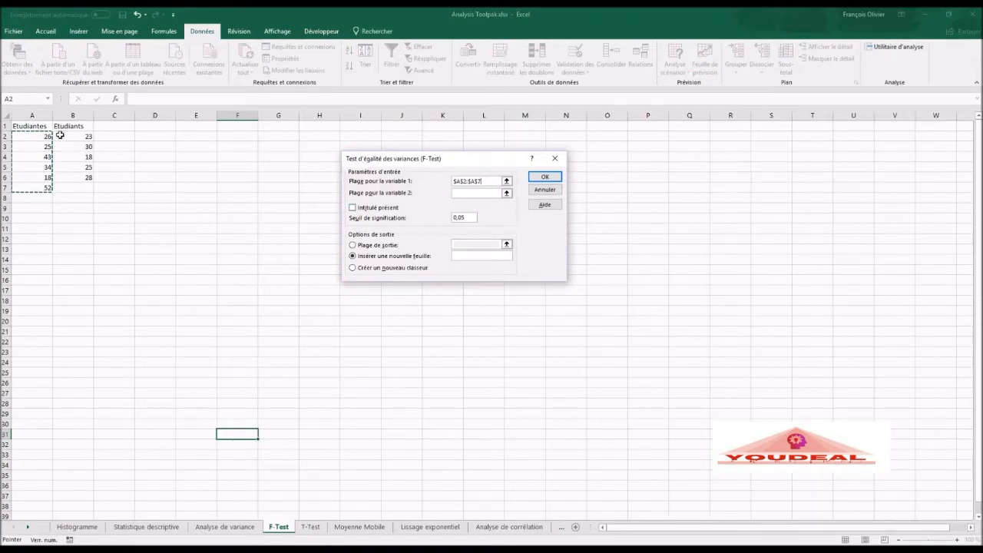
pyautogui.click(470, 194)
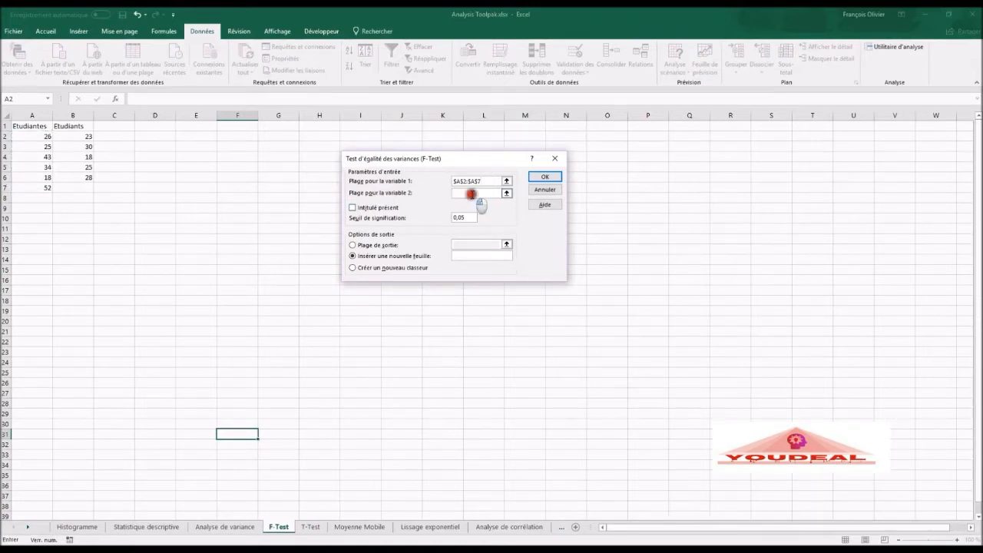
pyautogui.click(84, 136)
pyautogui.moveTo(84, 136); pyautogui.dragTo(85, 175)
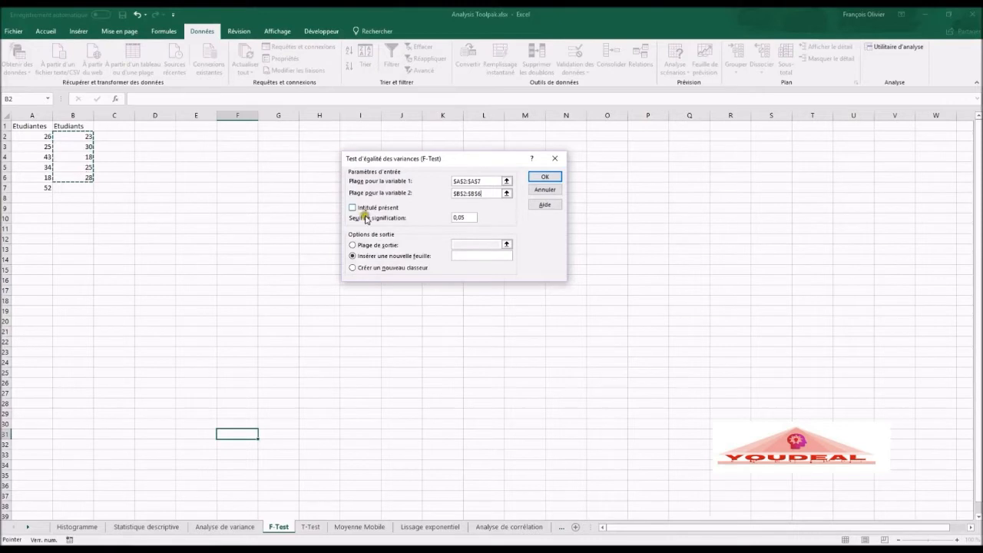
# Step: Set the F-Test output range to cell E1 and generate the report
pyautogui.click(364, 244)
pyautogui.click(453, 242)
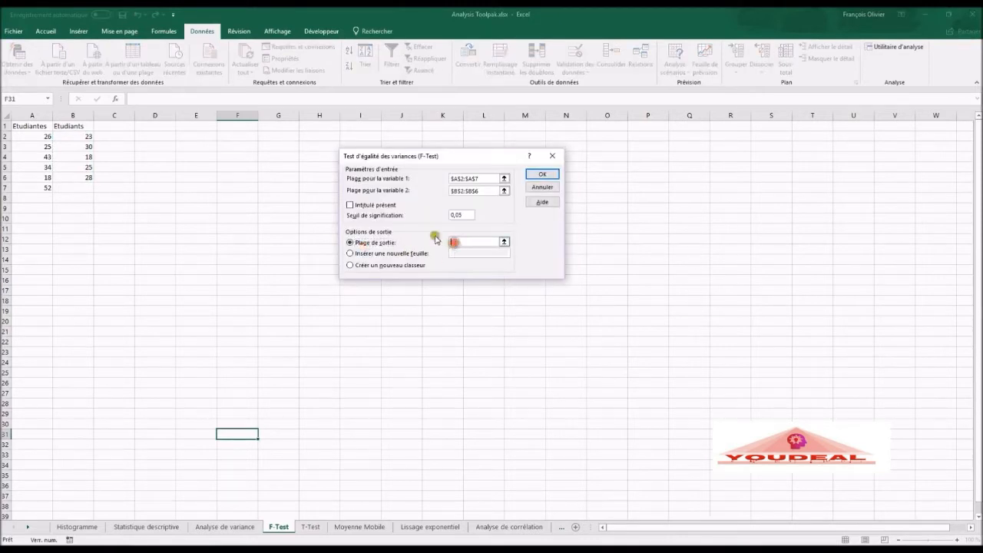
pyautogui.click(185, 121)
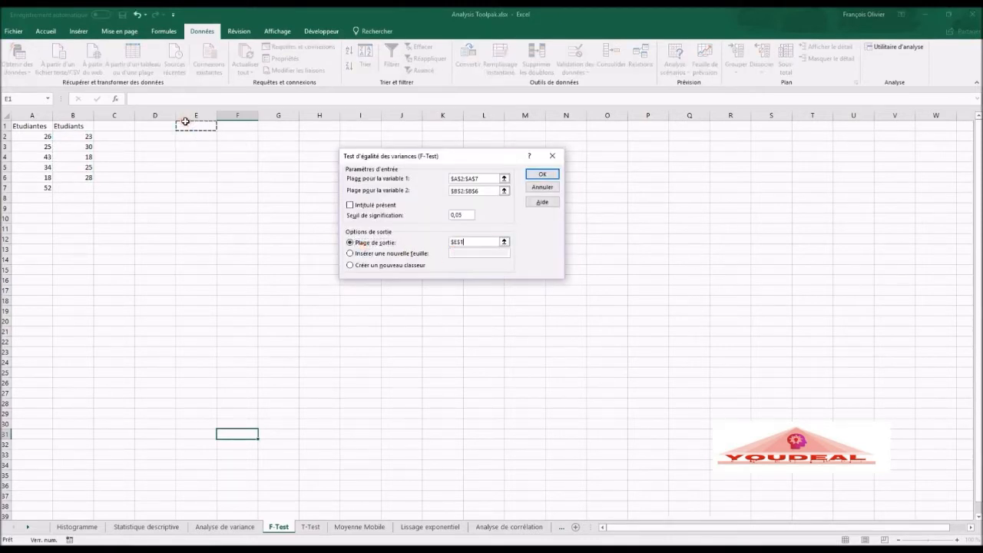
pyautogui.click(542, 176)
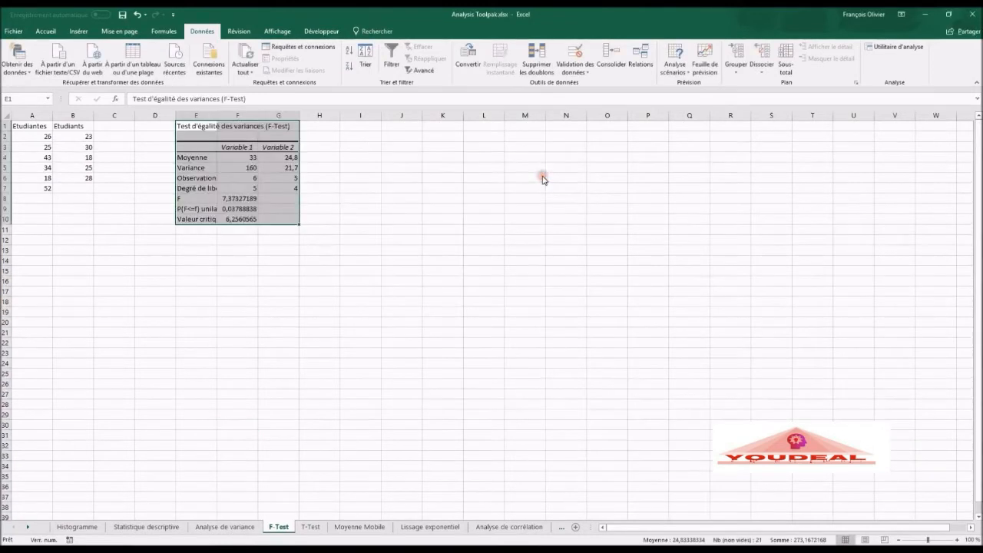
# Step: Autofit columns E, F and G to the contents of the F-Test report
pyautogui.doubleClick(219, 114)
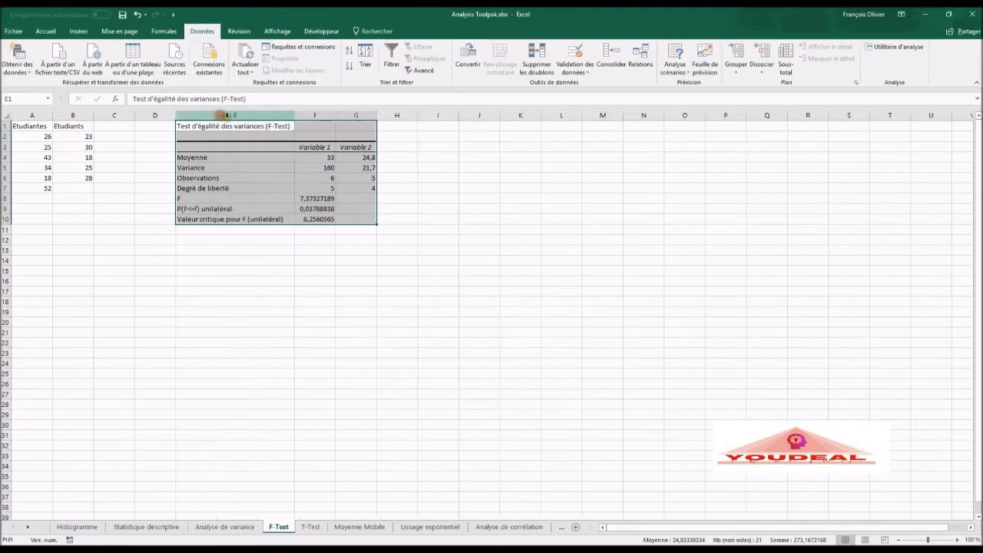
pyautogui.doubleClick(337, 115)
pyautogui.doubleClick(379, 114)
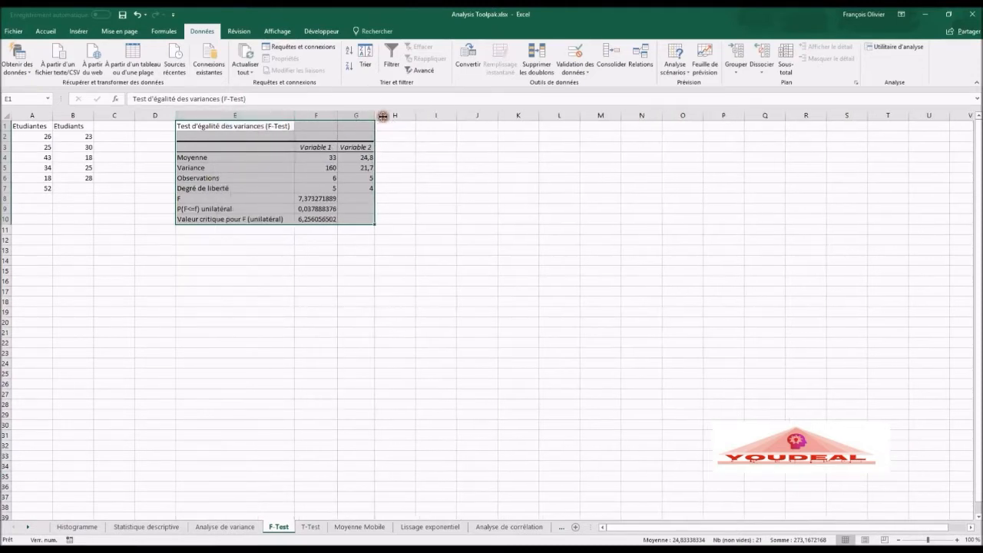
pyautogui.click(445, 159)
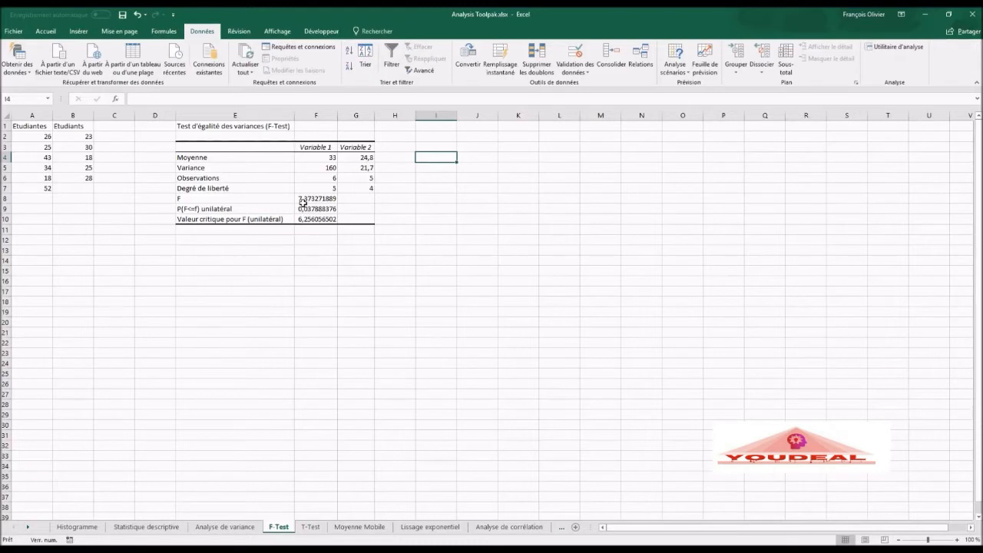
# Step: On the T-Test sheet, start the analysis Test d'égalité des espérances: deux observations de variances différentes
pyautogui.click(311, 526)
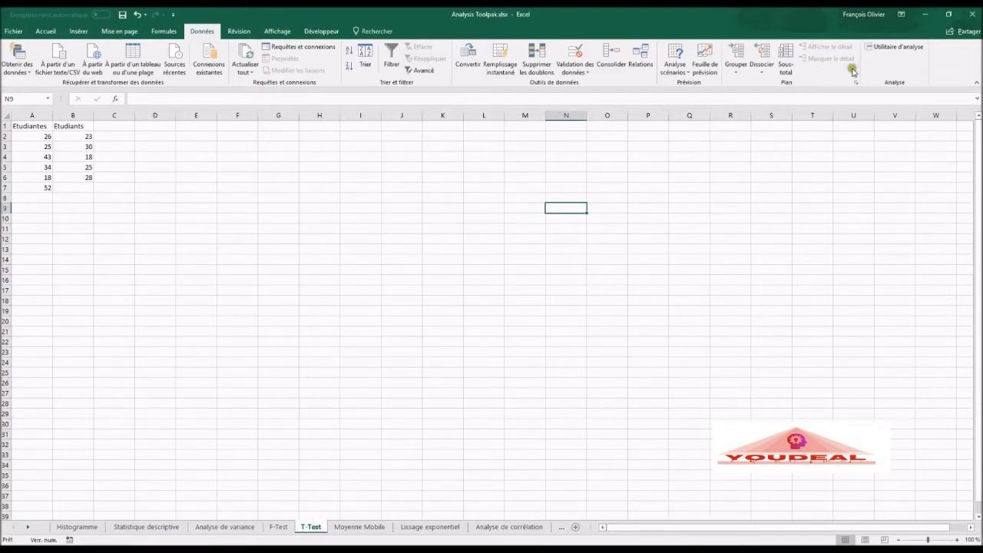
pyautogui.click(891, 47)
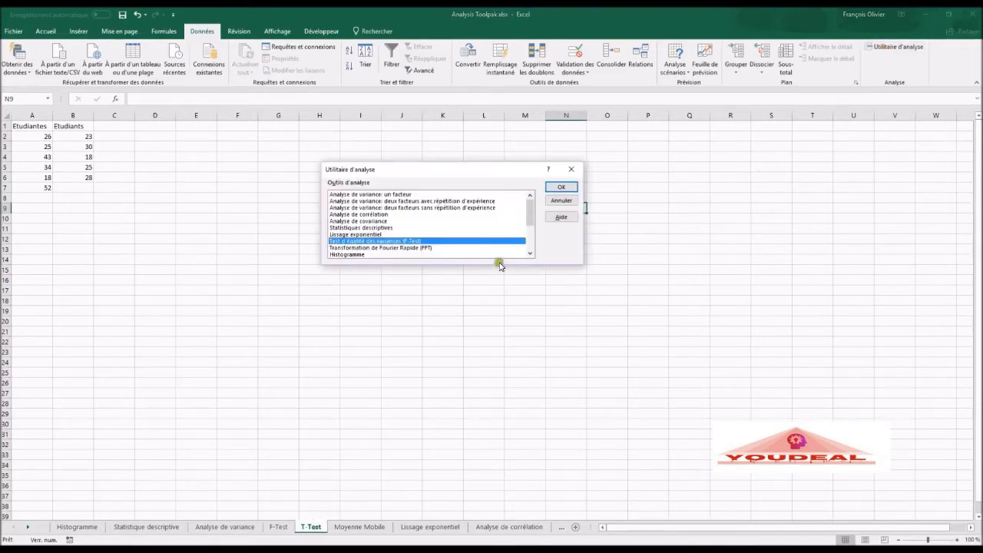
pyautogui.moveTo(531, 222); pyautogui.dragTo(531, 246)
pyautogui.click(452, 234)
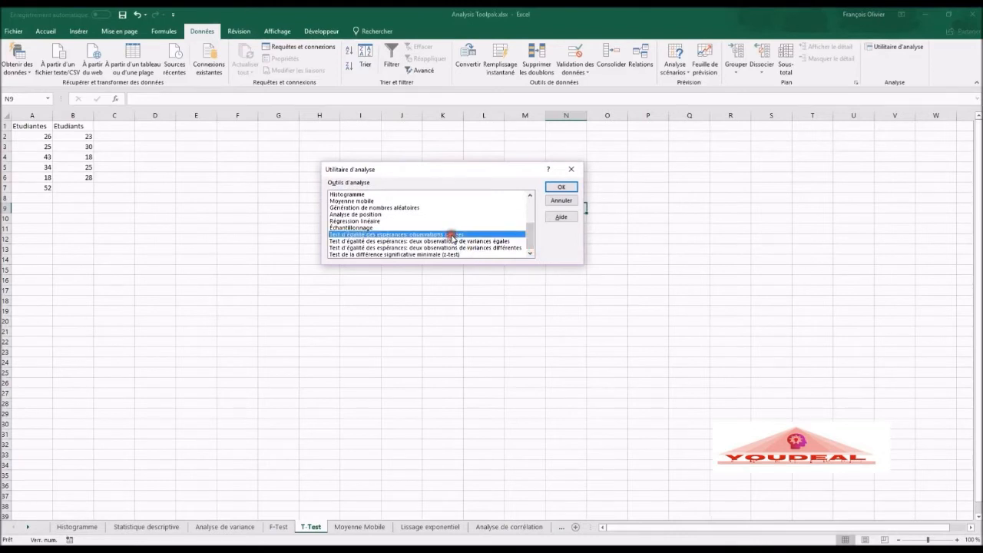
pyautogui.click(474, 241)
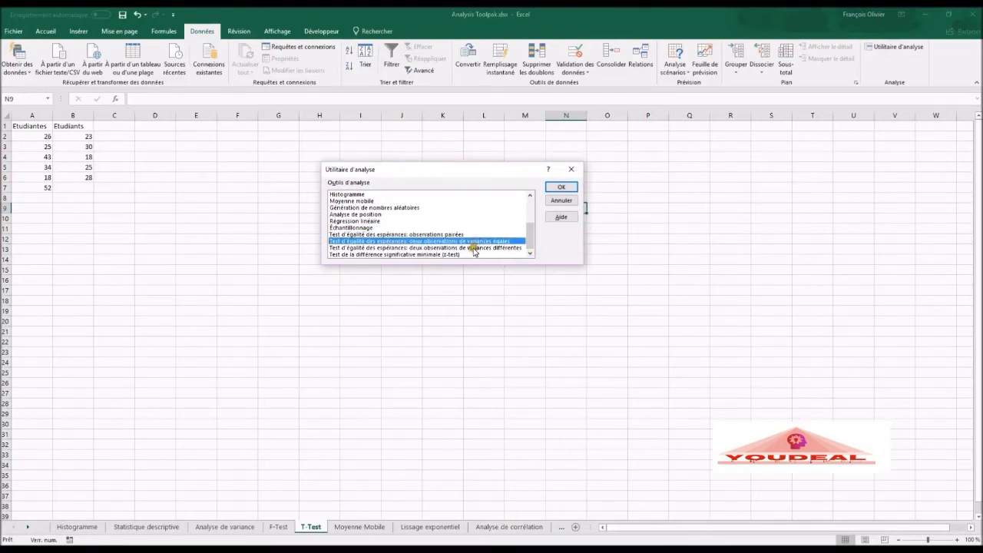
pyautogui.click(473, 248)
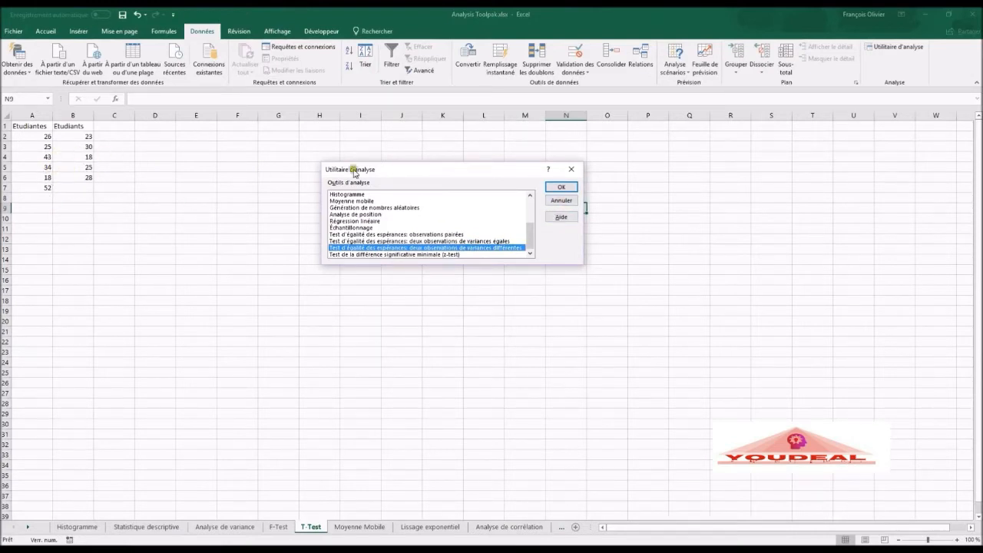
pyautogui.click(561, 188)
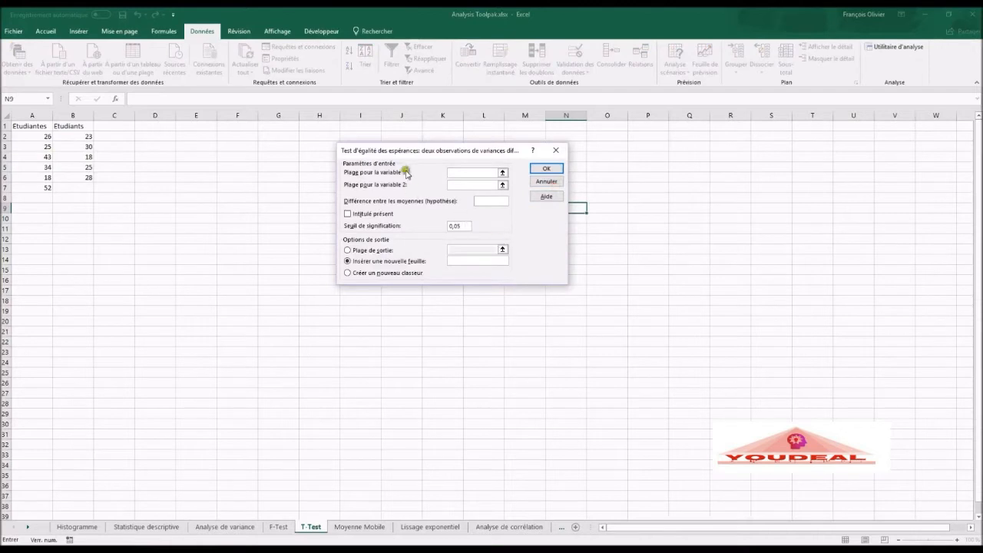
# Step: Run the t-test on A2:A7 and B2:B6 with a hypothesized mean difference of 0 and the output range at E1
pyautogui.moveTo(33, 138); pyautogui.dragTo(29, 183)
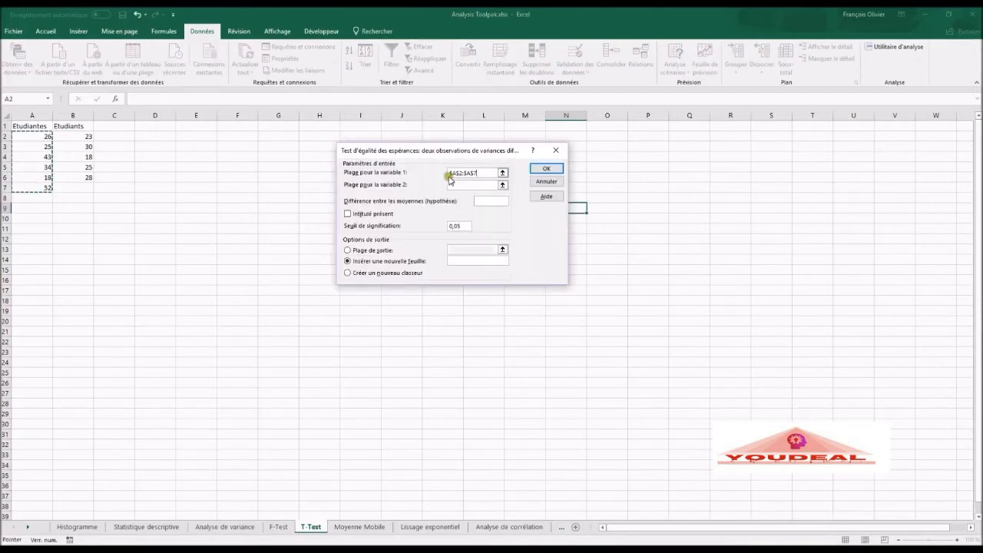
pyautogui.click(458, 184)
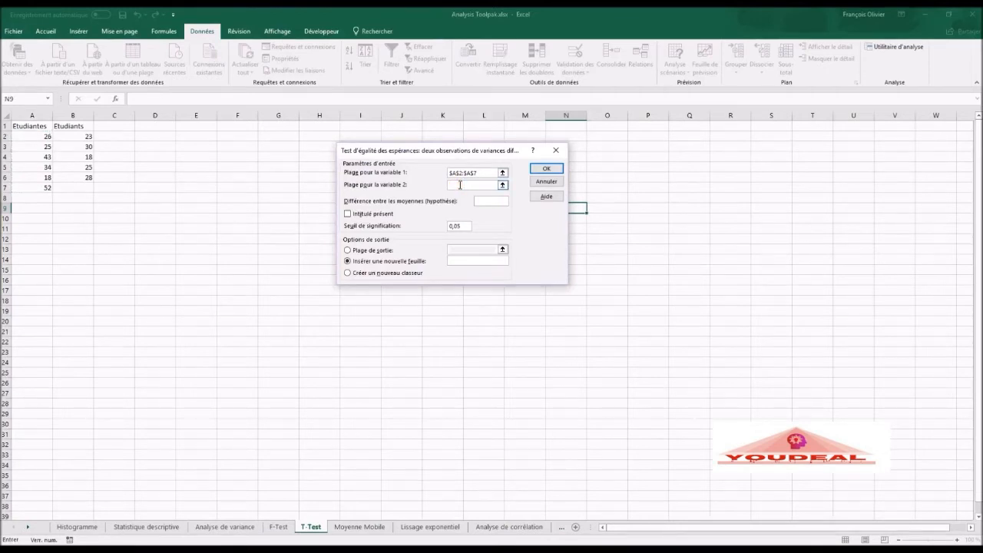
pyautogui.moveTo(85, 137); pyautogui.dragTo(81, 173)
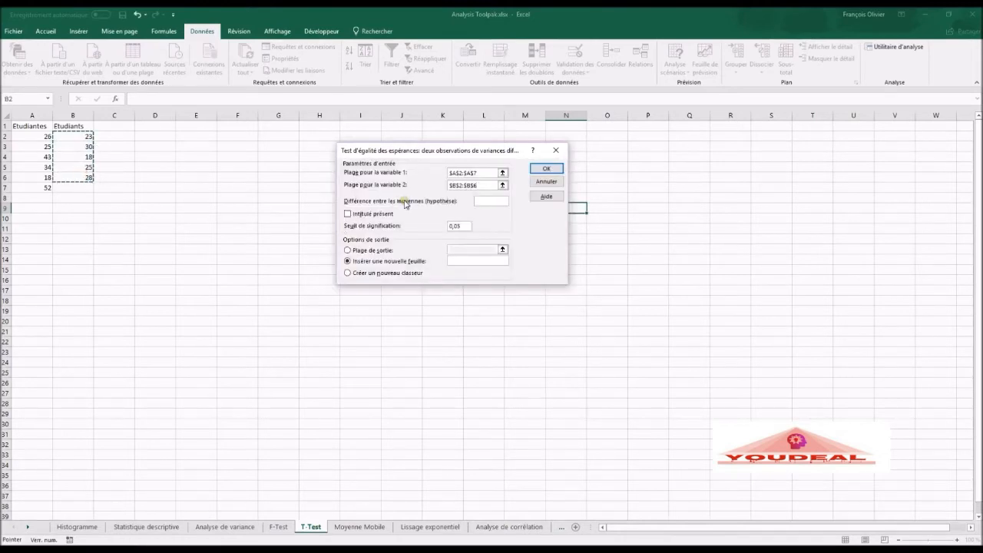
pyautogui.click(498, 201)
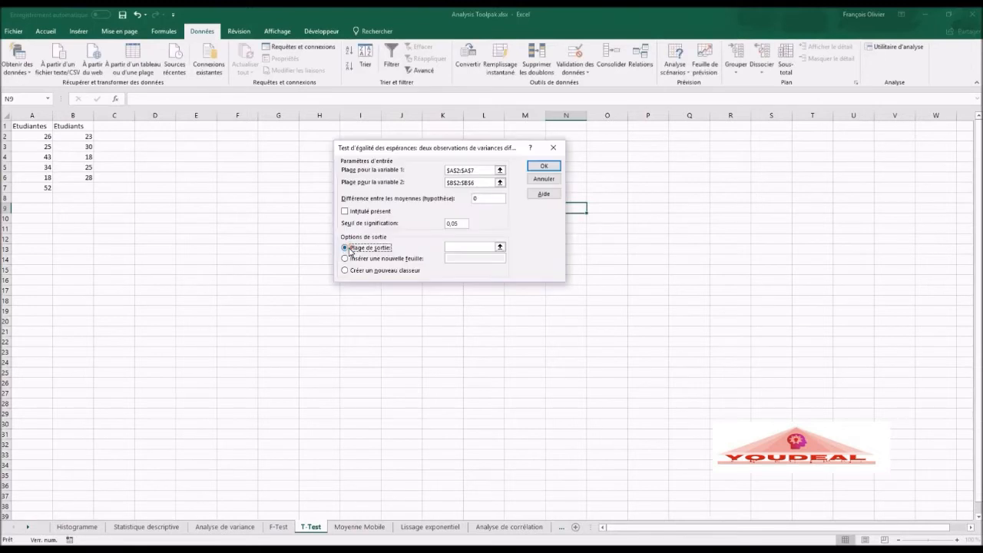
pyautogui.click(347, 248)
pyautogui.click(467, 245)
pyautogui.click(198, 126)
pyautogui.click(540, 168)
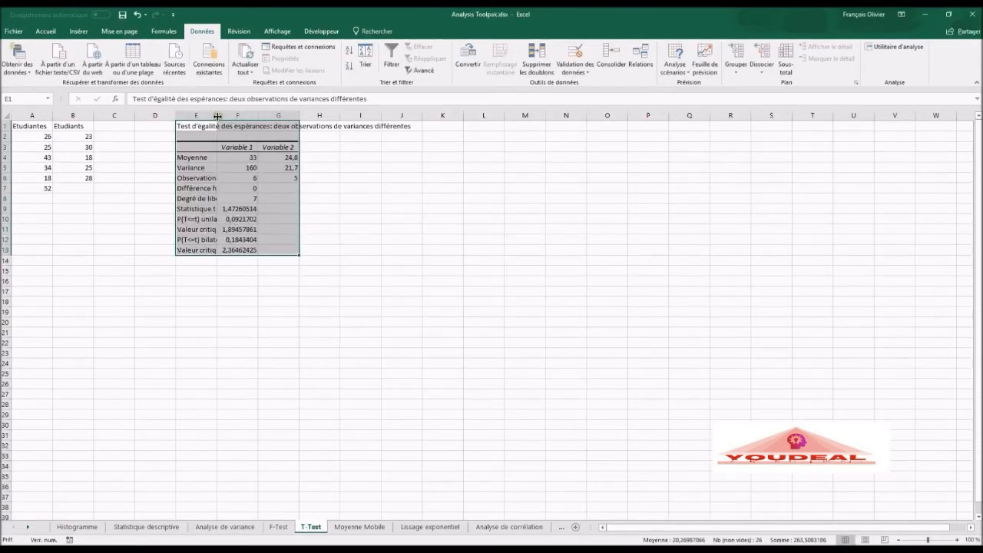
# Step: Autofit columns E, F and G to the contents of the t-test report
pyautogui.doubleClick(217, 116)
pyautogui.doubleClick(460, 115)
pyautogui.doubleClick(501, 115)
pyautogui.click(583, 188)
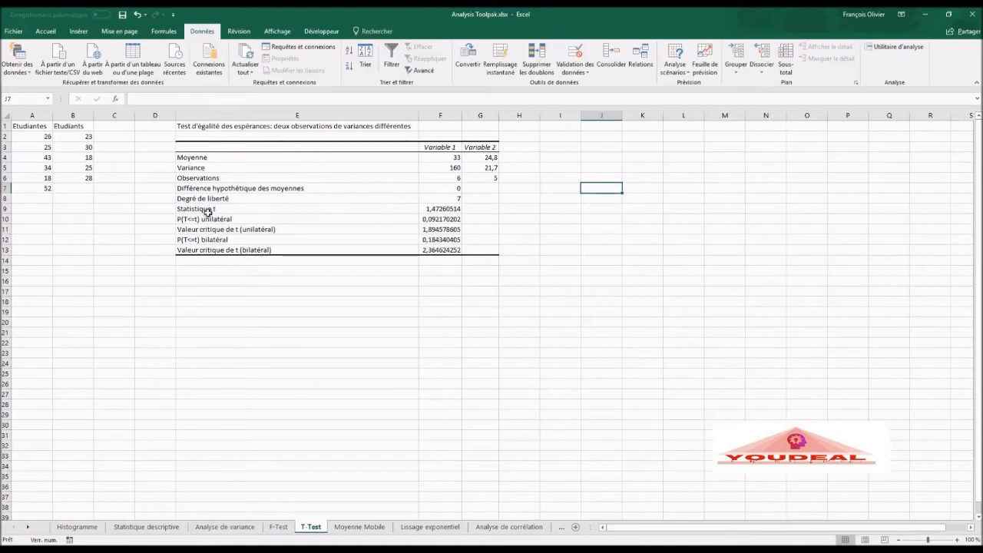
# Step: Compare the t statistic in F9 with the one-tailed and two-tailed critical values in F11 and F13
pyautogui.click(423, 207)
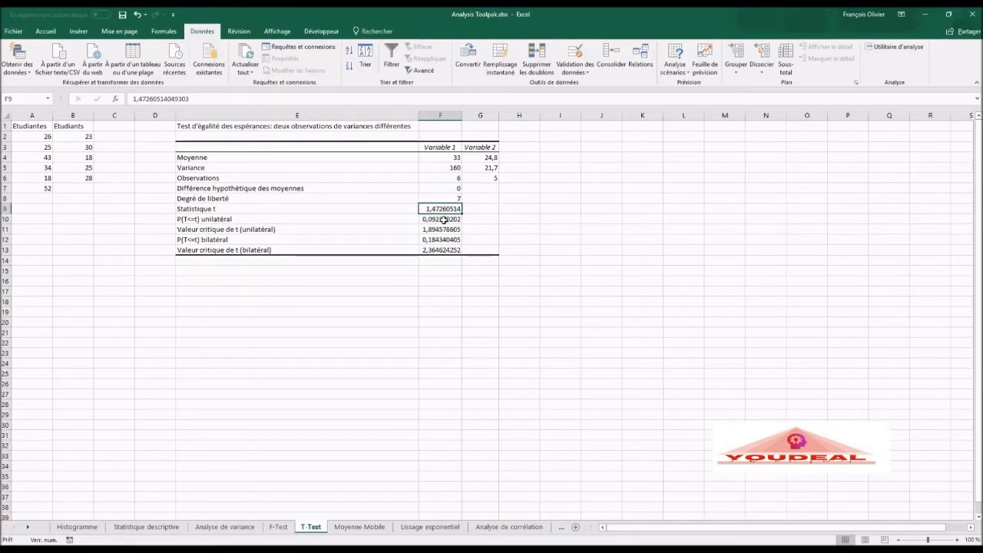
pyautogui.click(439, 230)
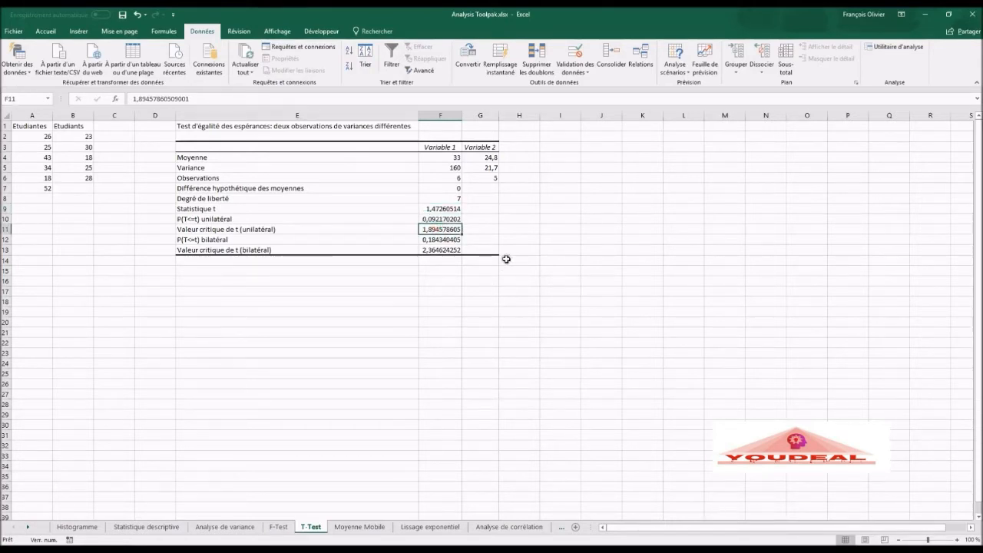
pyautogui.click(425, 208)
pyautogui.click(435, 227)
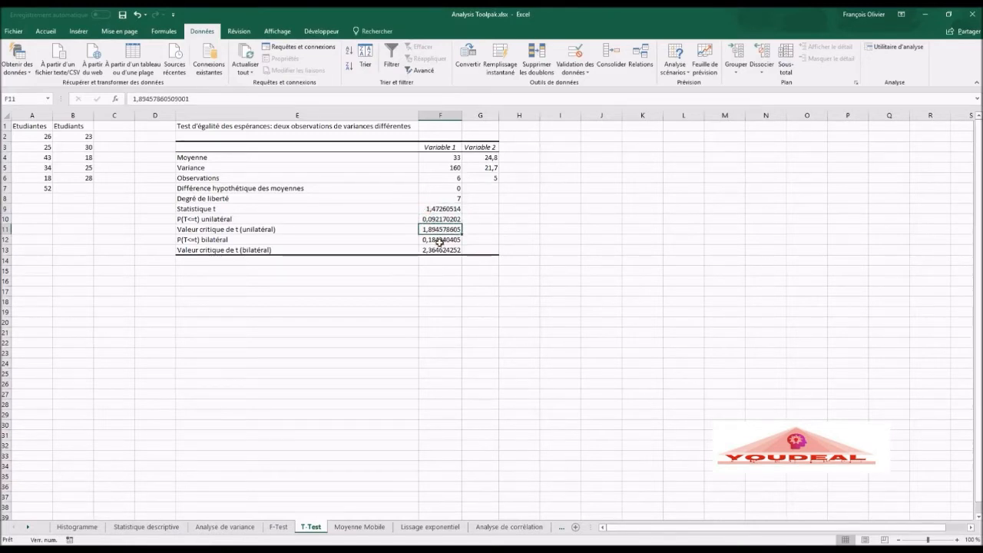
pyautogui.click(444, 250)
pyautogui.click(443, 209)
pyautogui.click(438, 228)
pyautogui.click(443, 249)
pyautogui.click(443, 208)
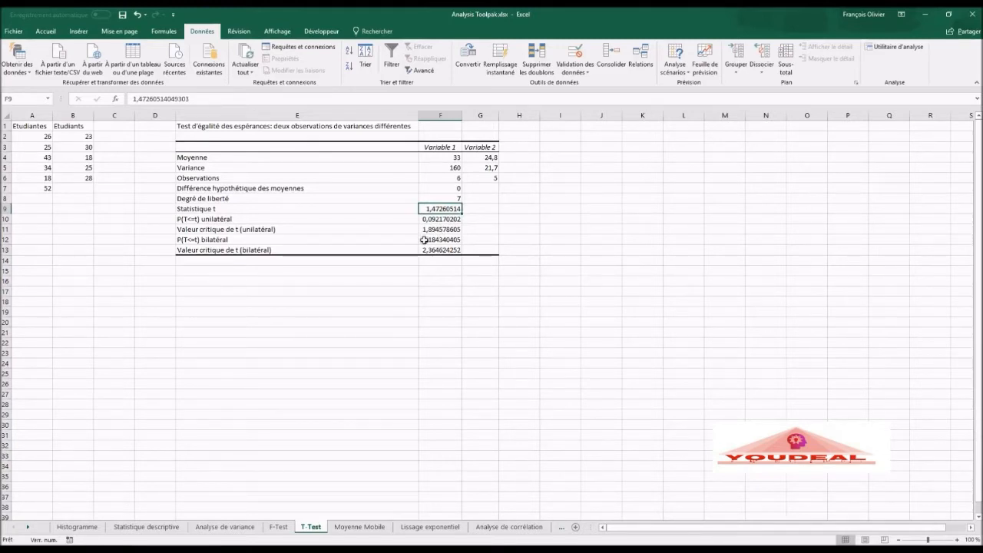
# Step: On the Moyenne Mobile sheet, move the Actuel line chart down so that it starts at about row 9
pyautogui.click(355, 527)
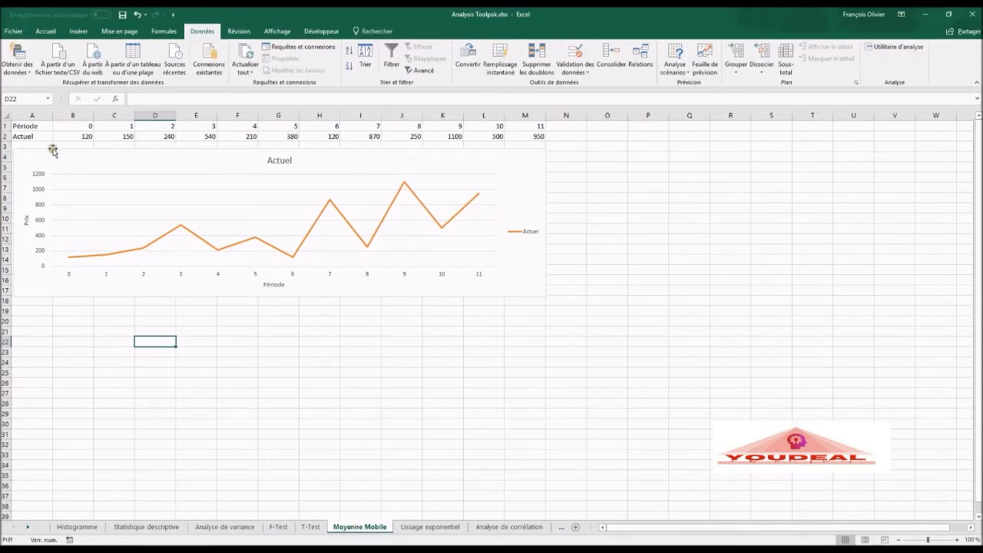
pyautogui.click(544, 180)
pyautogui.moveTo(544, 180); pyautogui.dragTo(544, 240)
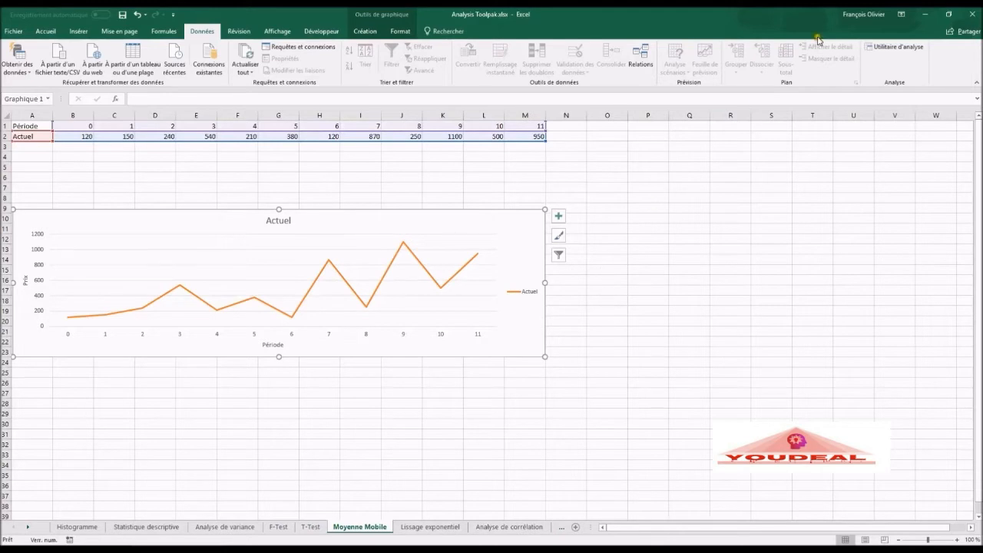
pyautogui.click(525, 177)
# Step: Run the Moyenne mobile analysis on B2:M2 with interval 6 and output at A5, and shift the results one column over to B5:M5
pyautogui.click(896, 46)
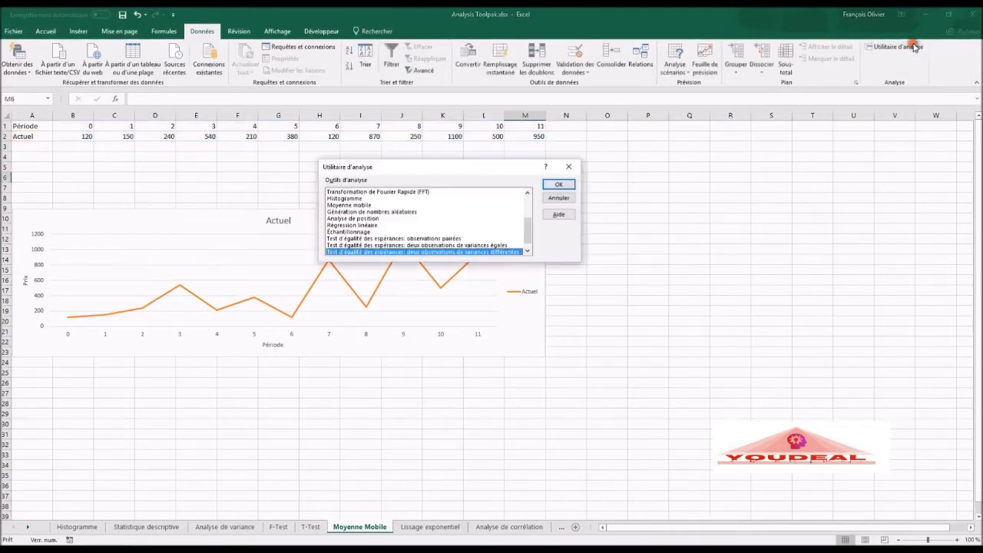
pyautogui.click(360, 205)
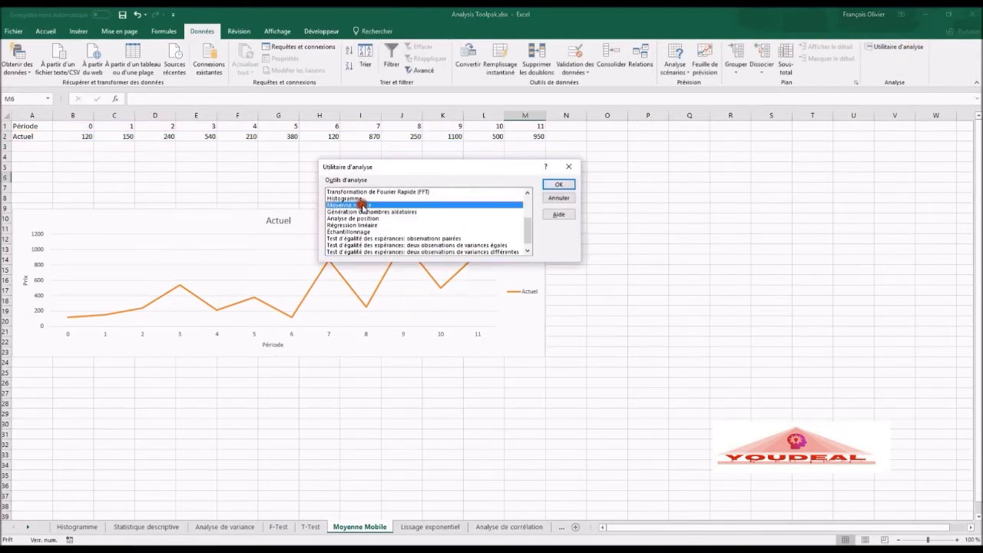
pyautogui.click(545, 184)
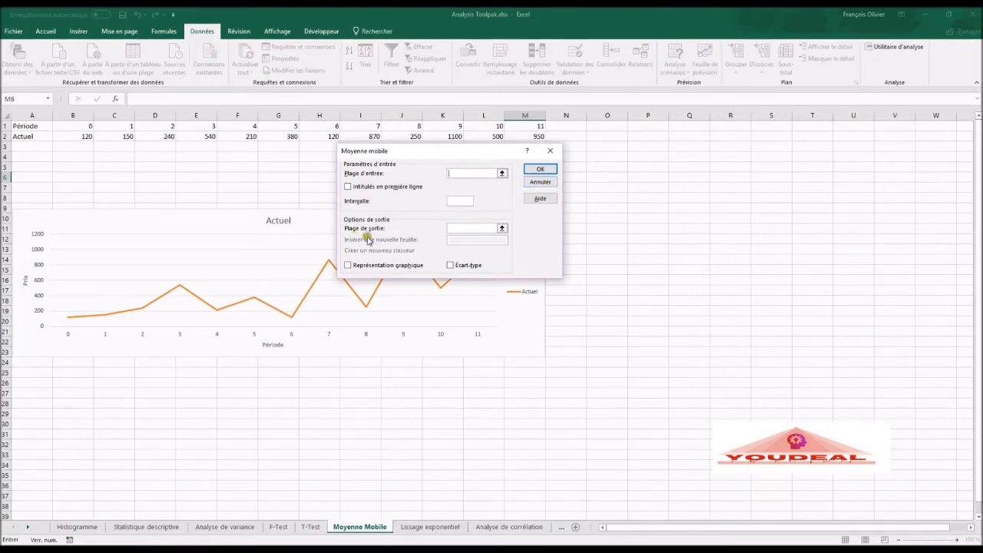
pyautogui.moveTo(71, 136); pyautogui.dragTo(700, 156)
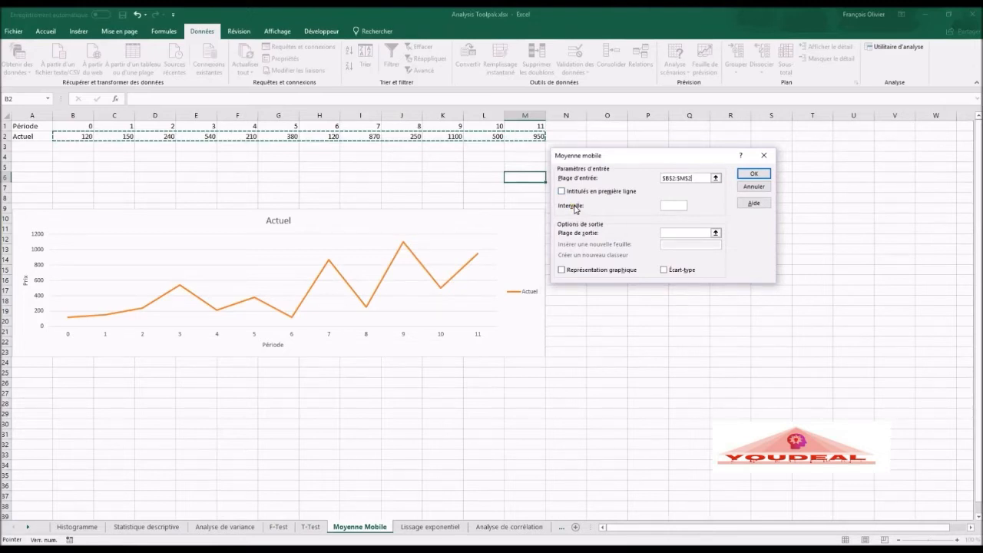
pyautogui.click(674, 205)
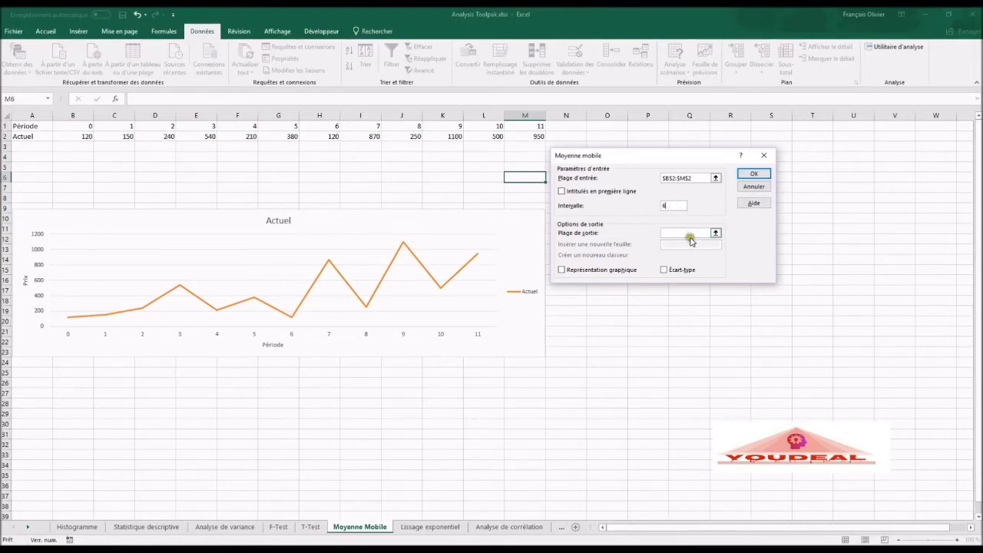
pyautogui.click(685, 234)
pyautogui.click(29, 165)
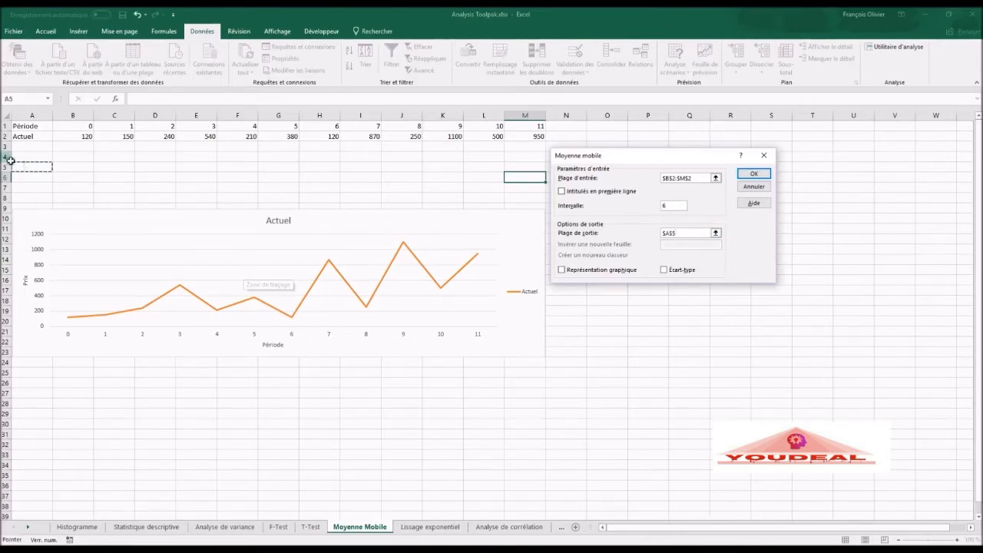
pyautogui.click(752, 177)
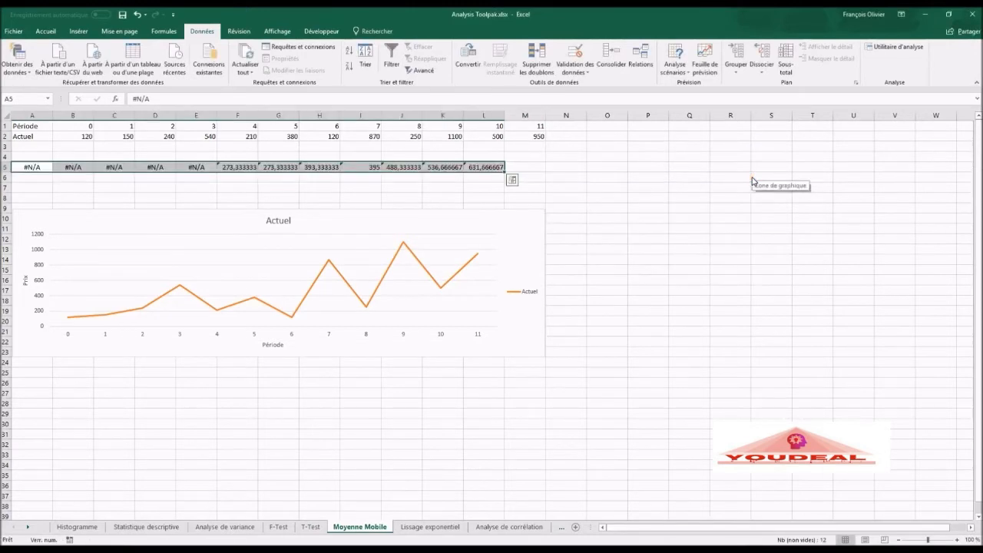
pyautogui.moveTo(397, 177); pyautogui.dragTo(435, 173)
pyautogui.click(364, 191)
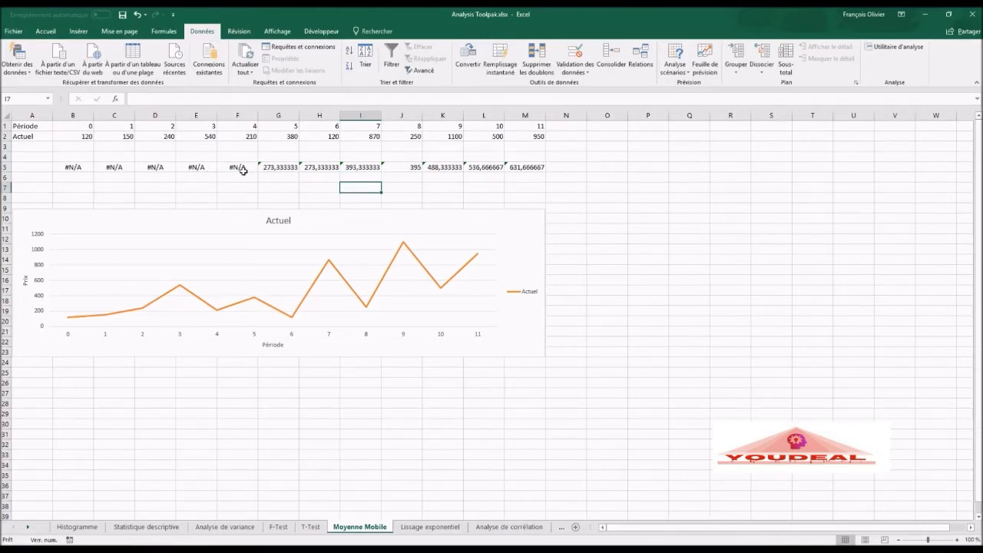
pyautogui.click(909, 48)
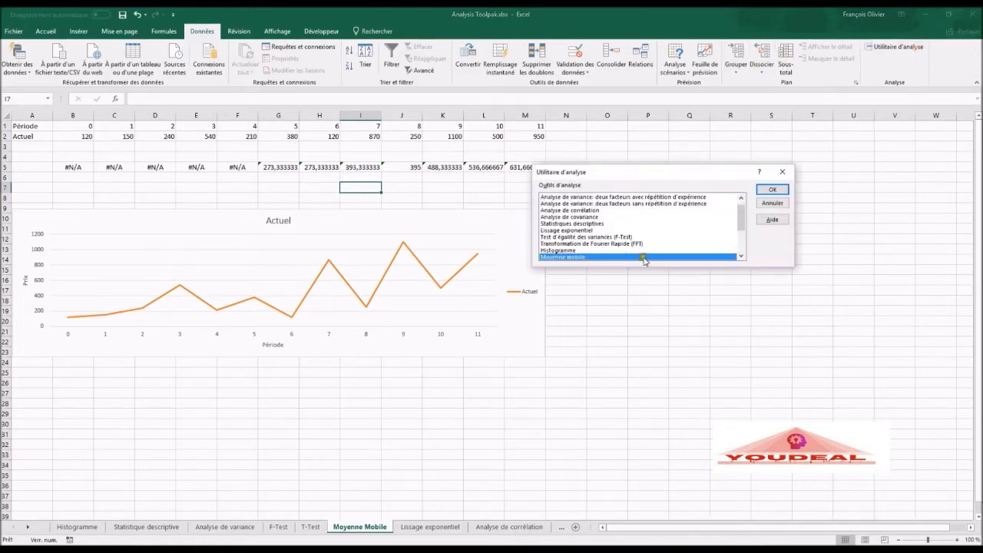
pyautogui.click(772, 191)
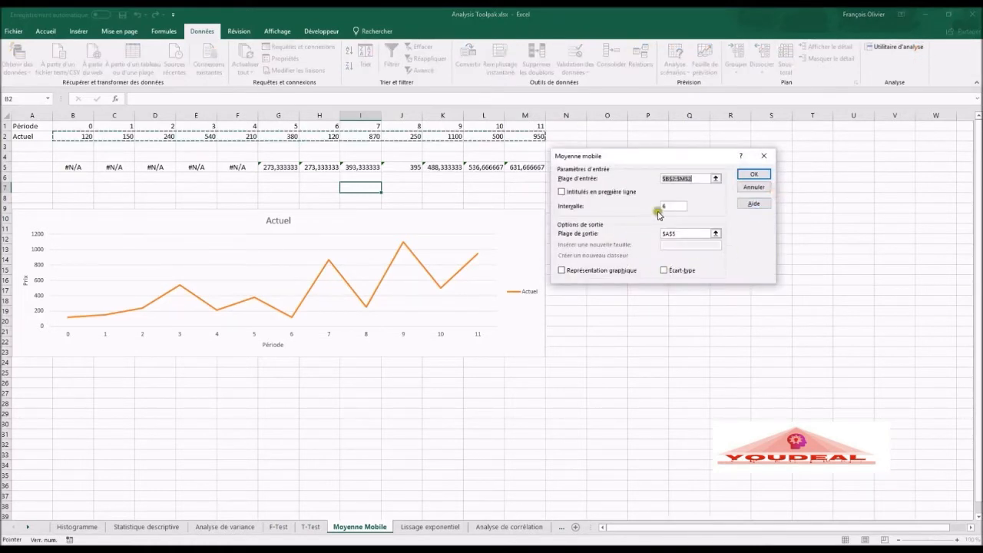
pyautogui.click(753, 187)
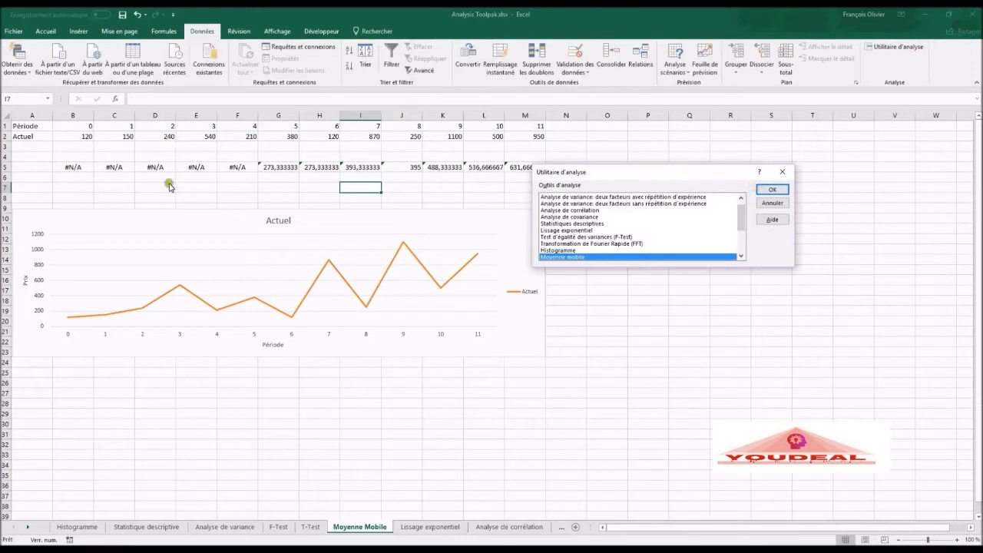
pyautogui.click(765, 204)
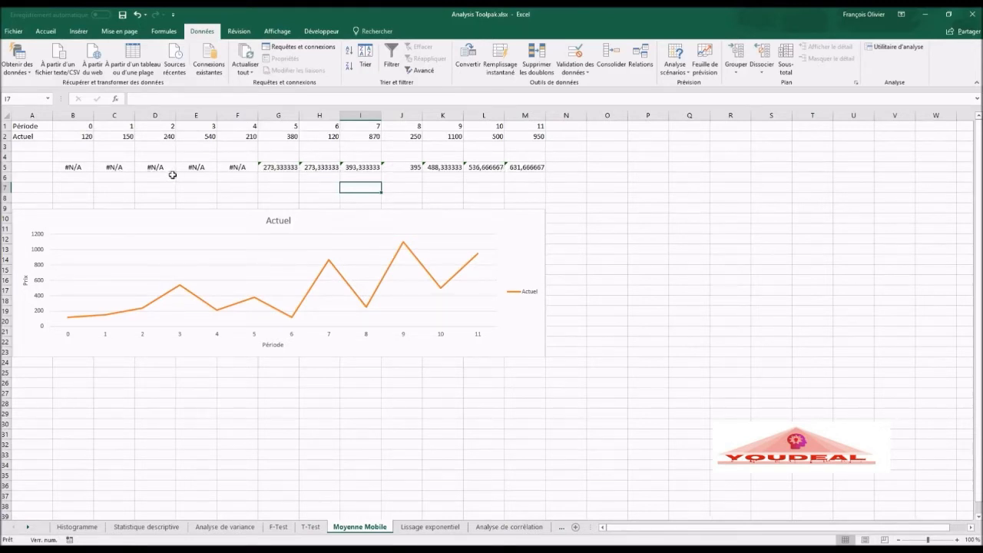
# Step: Start a new data series in the Actuel line chart and enter Intervalle 6 as its name
pyautogui.click(244, 218)
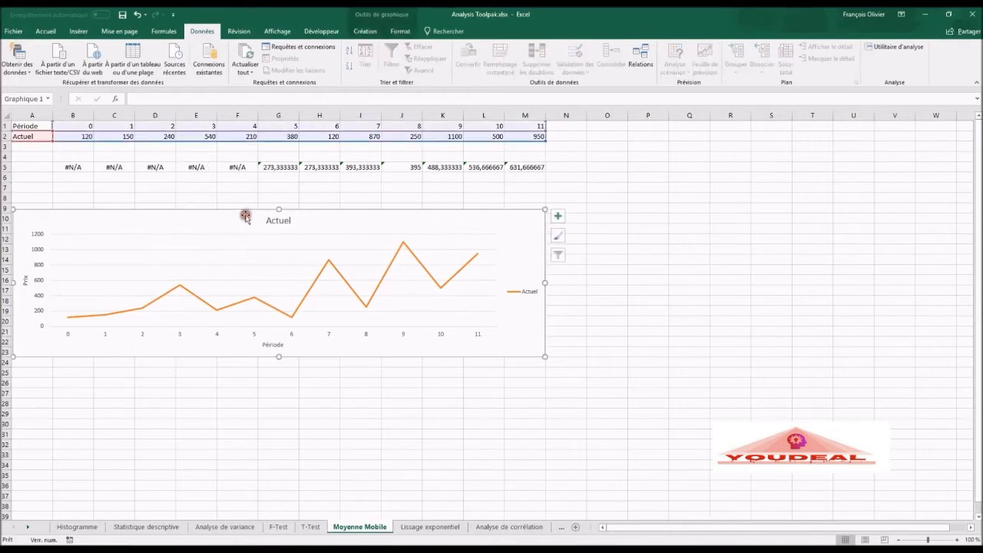
pyautogui.click(375, 32)
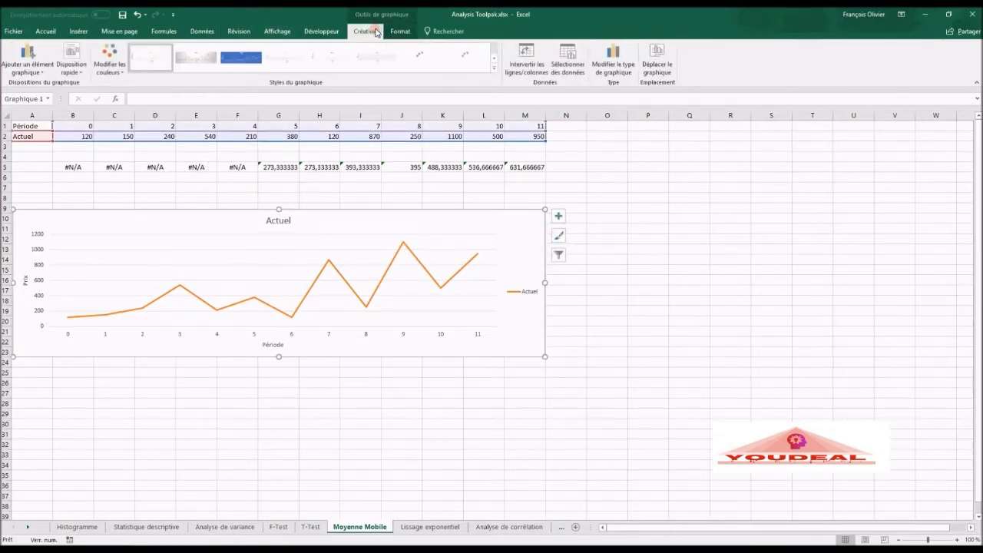
pyautogui.click(566, 65)
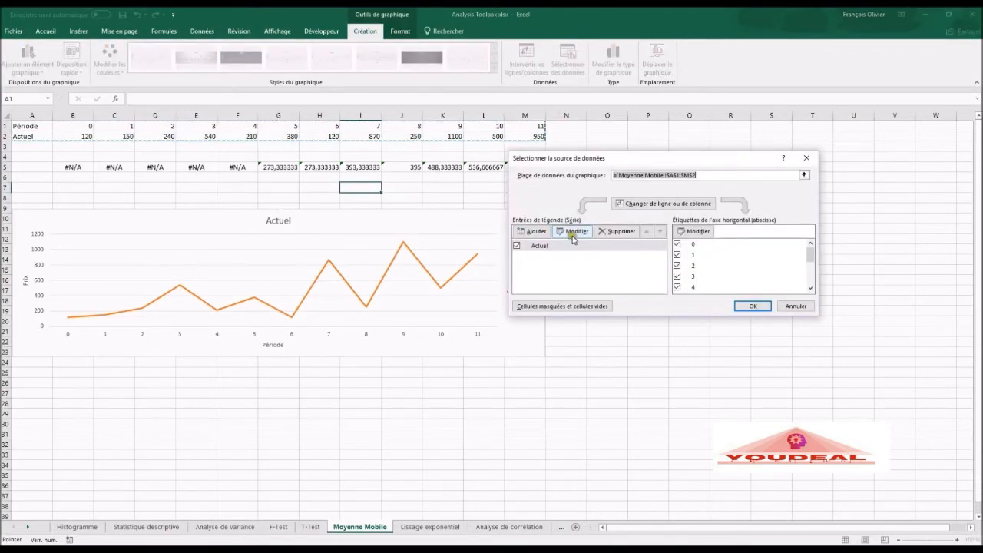
pyautogui.click(535, 232)
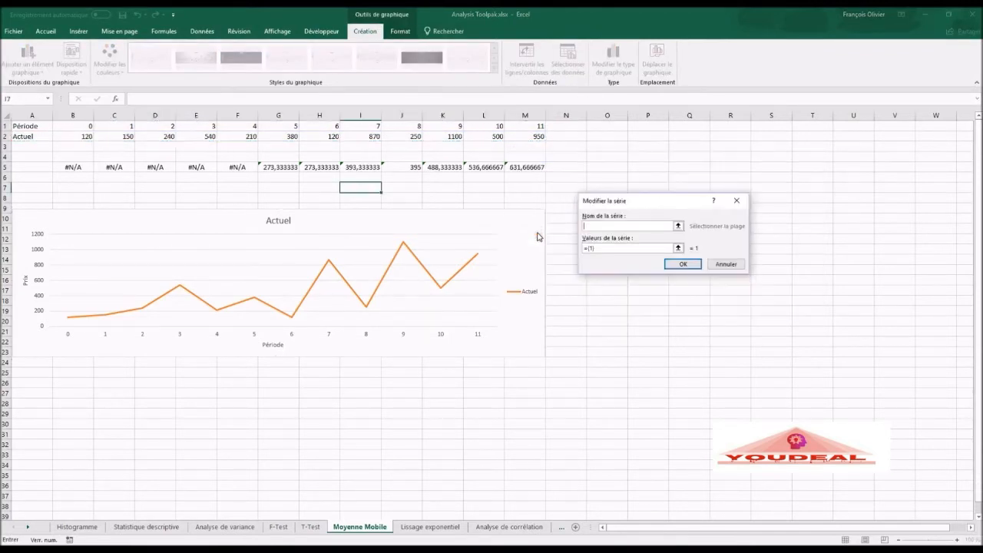
pyautogui.click(72, 168)
pyautogui.click(73, 168)
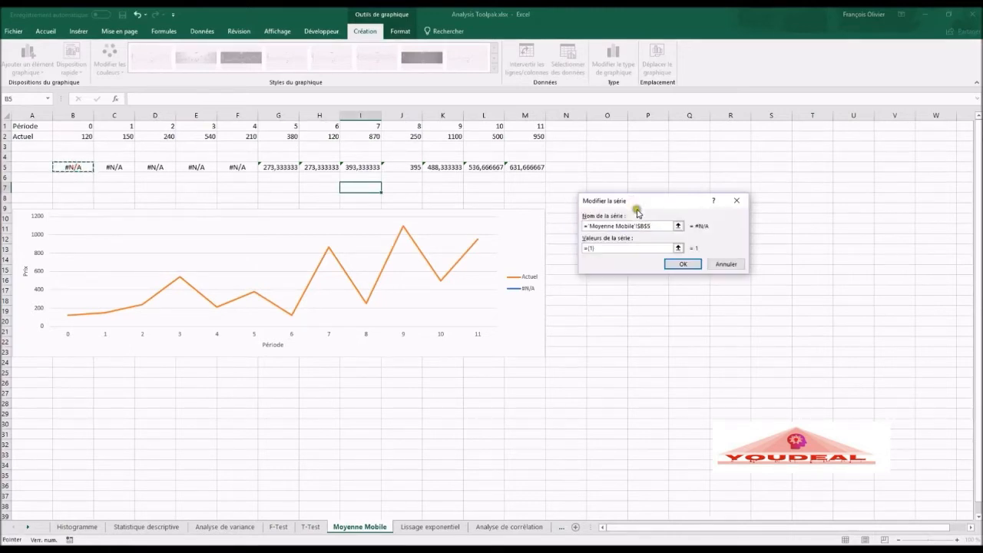
pyautogui.moveTo(653, 226); pyautogui.dragTo(557, 226)
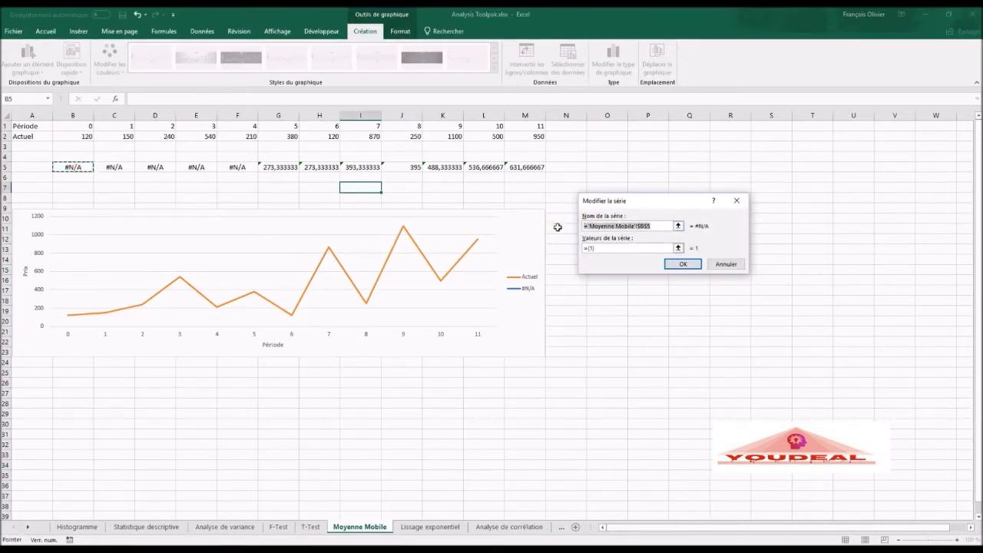
pyautogui.press('BackSpace')
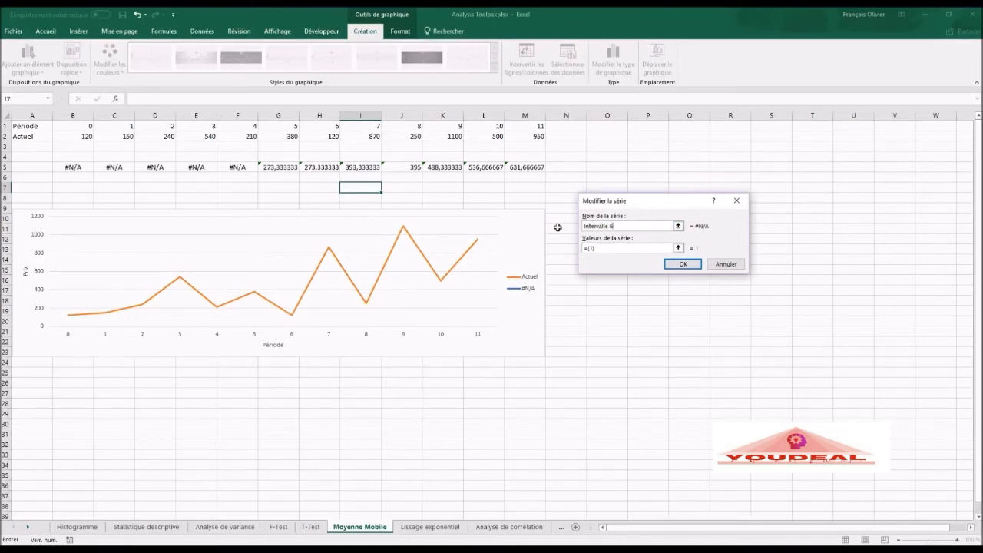
# Step: Set the new series' values to the moving average results in B5:M5
pyautogui.click(599, 255)
pyautogui.click(601, 250)
pyautogui.click(596, 249)
pyautogui.moveTo(81, 166); pyautogui.dragTo(522, 167)
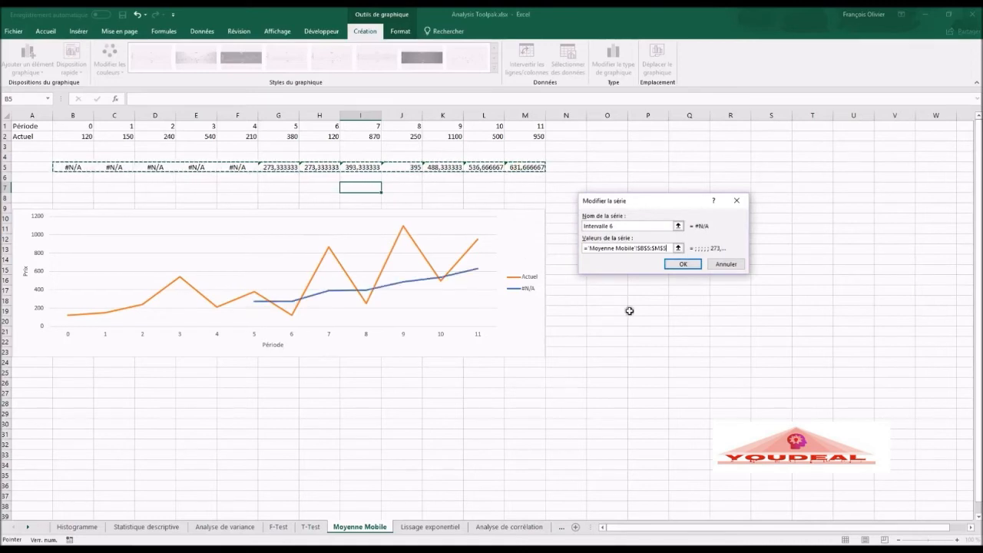
# Step: Re-enter Intervalle 6 as the new series' name and add the series to the chart
pyautogui.click(629, 225)
pyautogui.press('Left')
pyautogui.press('Left')
pyautogui.press('Left')
pyautogui.press('Left')
pyautogui.press('Left')
pyautogui.press('Left')
pyautogui.press('Left')
pyautogui.press('Left')
pyautogui.moveTo(650, 224); pyautogui.dragTo(515, 222)
pyautogui.press('BackSpace')
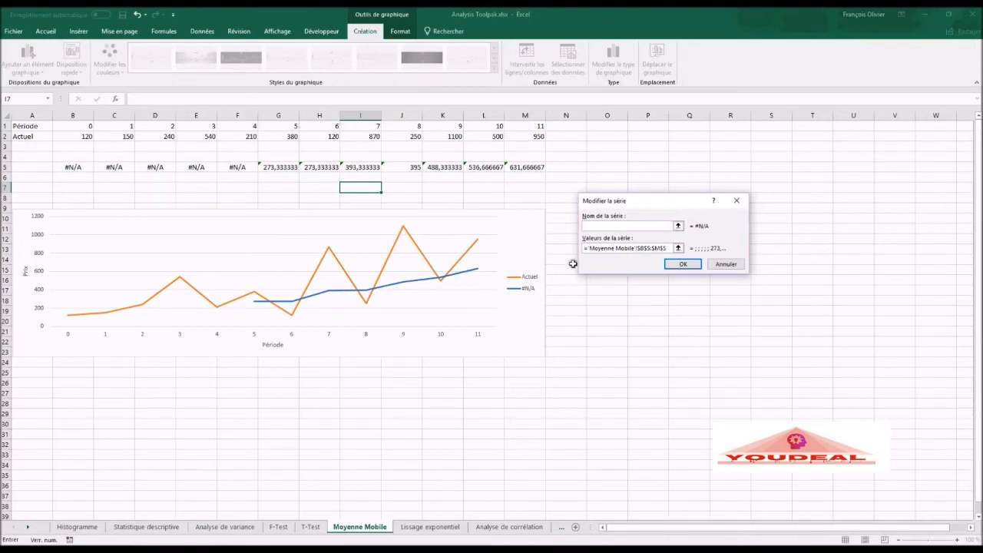
pyautogui.press('Left')
pyautogui.press('Left')
pyautogui.press('Left')
pyautogui.press('Left')
pyautogui.press('Left')
pyautogui.press('Left')
pyautogui.press('Left')
pyautogui.press('Left')
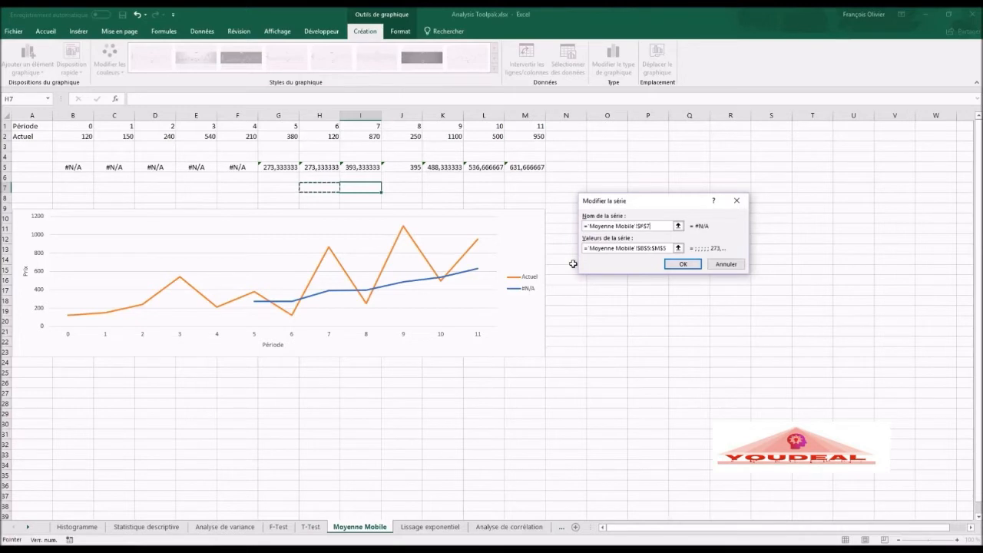
pyautogui.click(652, 225)
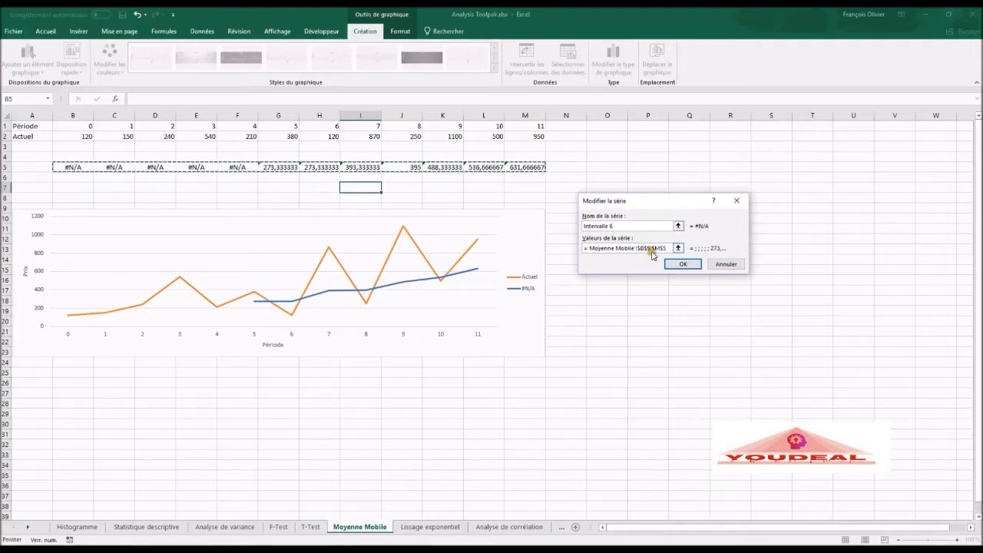
pyautogui.click(683, 263)
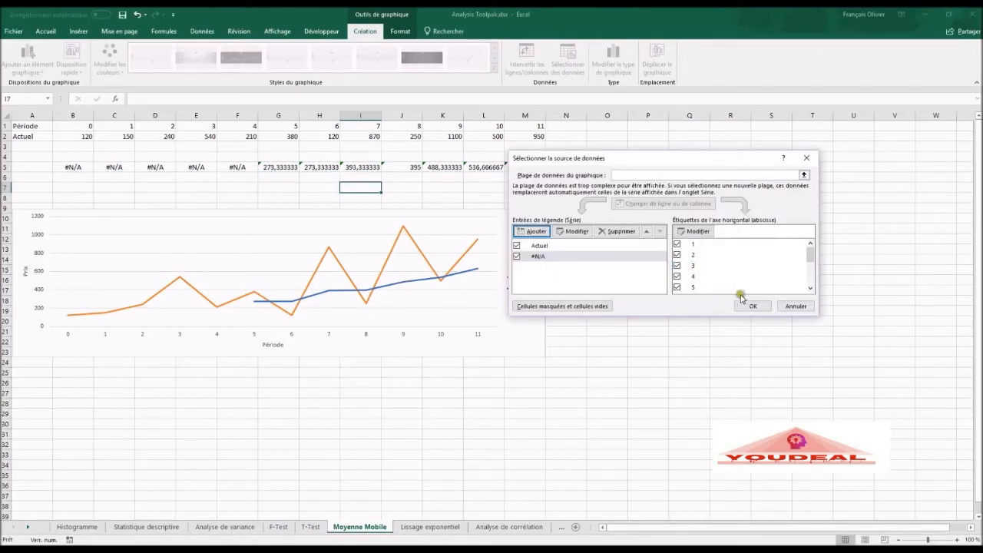
# Step: Edit the #N/A series in the chart's data source and clear its name
pyautogui.click(542, 258)
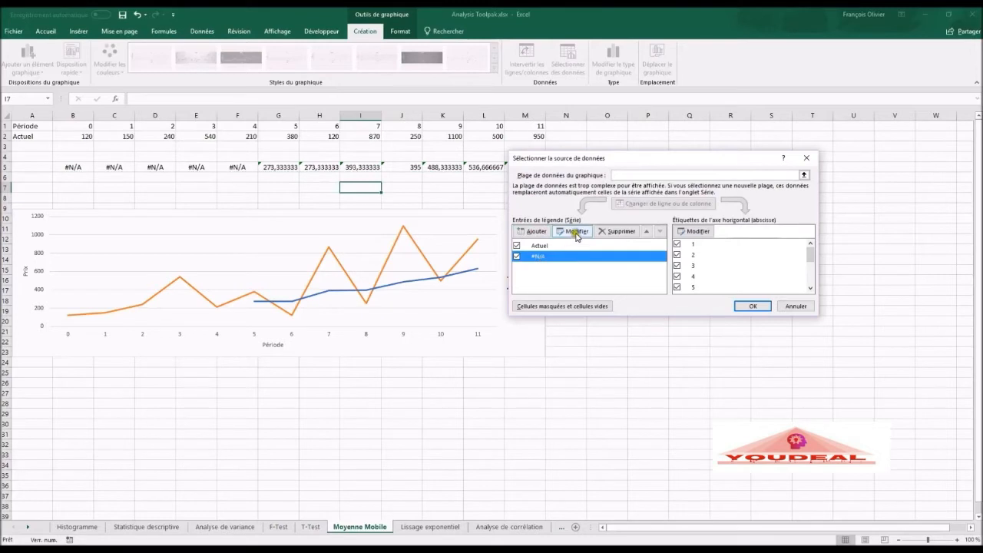
pyautogui.click(576, 231)
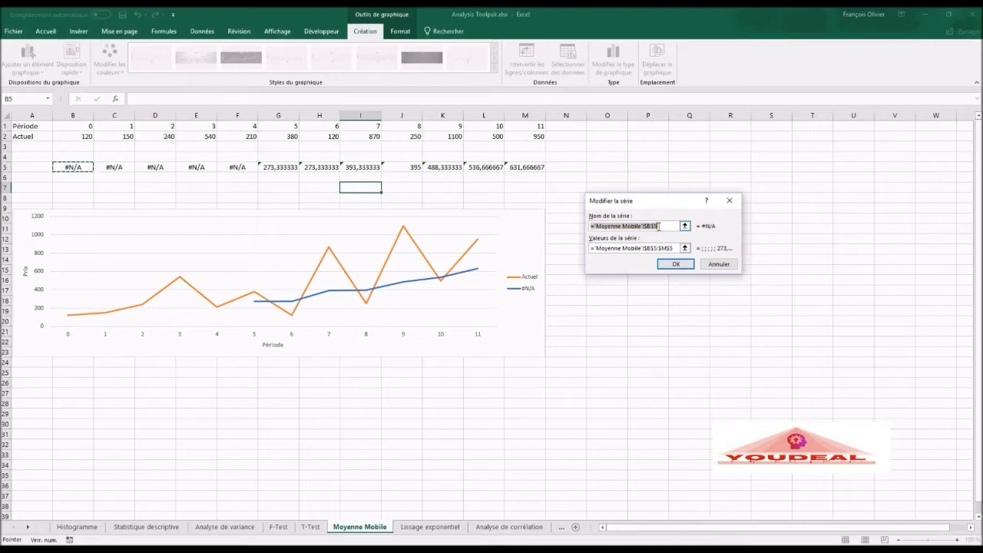
pyautogui.moveTo(595, 225); pyautogui.dragTo(700, 233)
pyautogui.press('BackSpace')
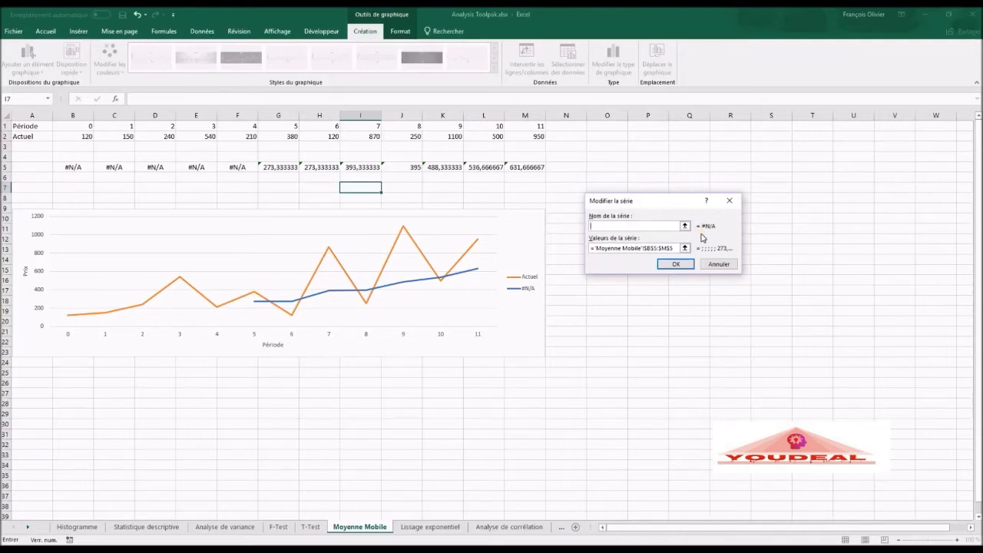
pyautogui.click(686, 263)
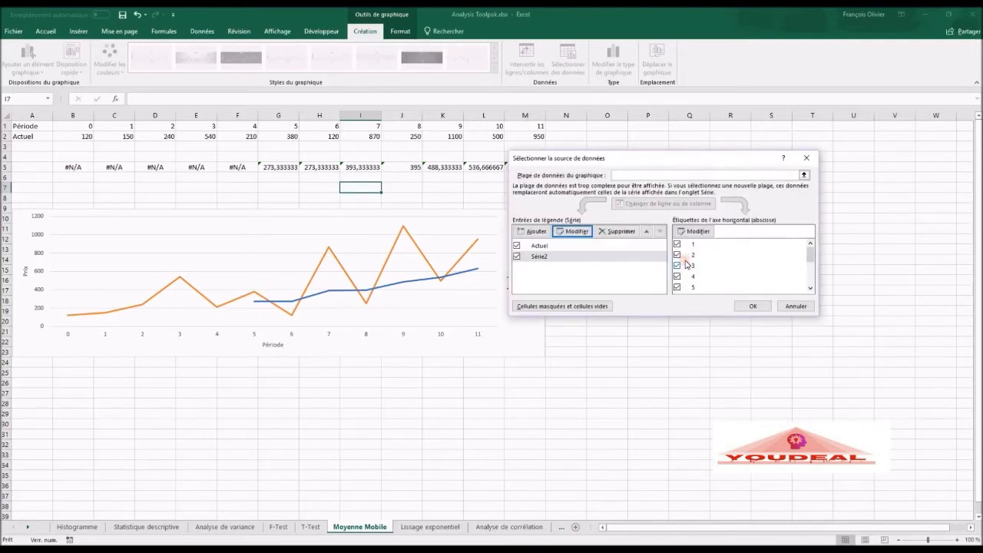
# Step: Name the moving average series Intervalle 6 and apply the chart's data source changes
pyautogui.click(575, 231)
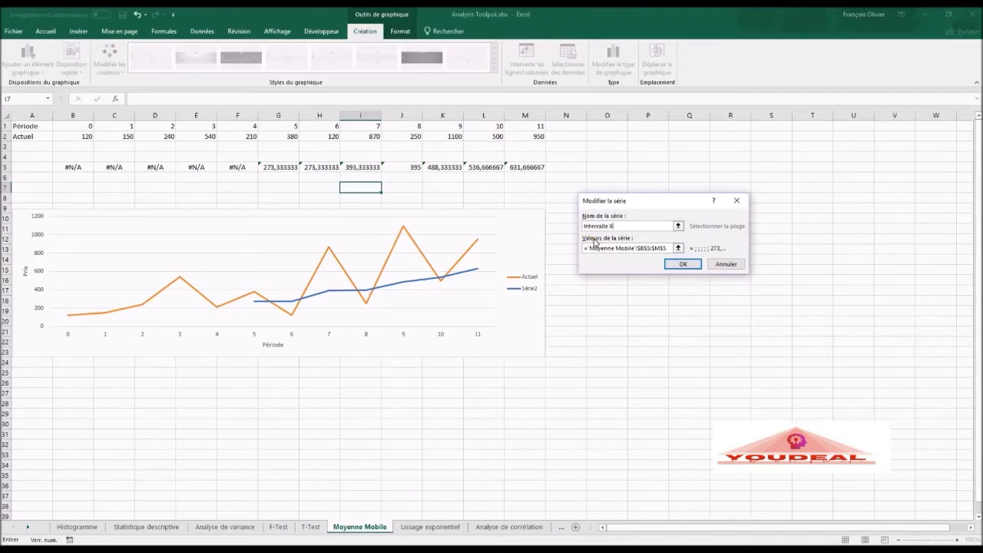
pyautogui.click(683, 263)
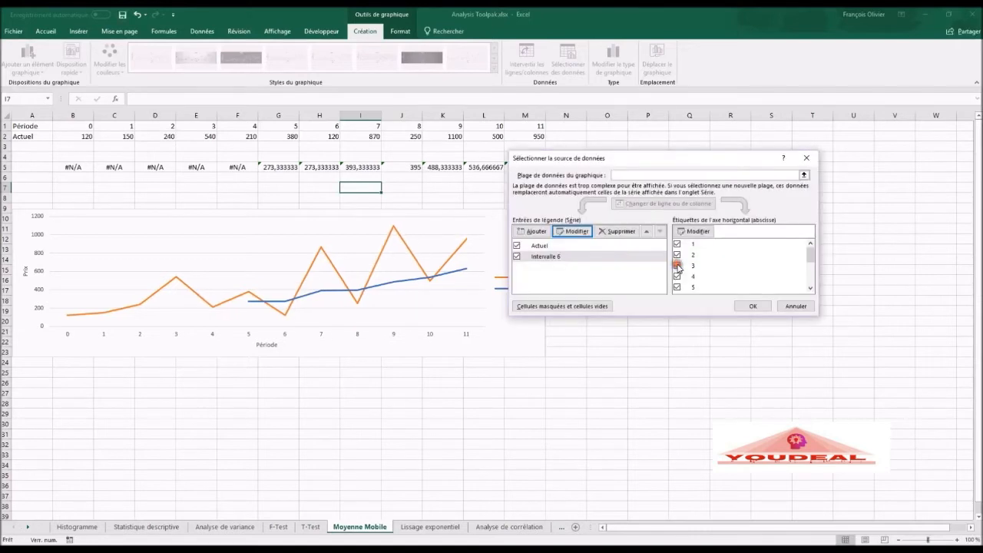
pyautogui.click(750, 306)
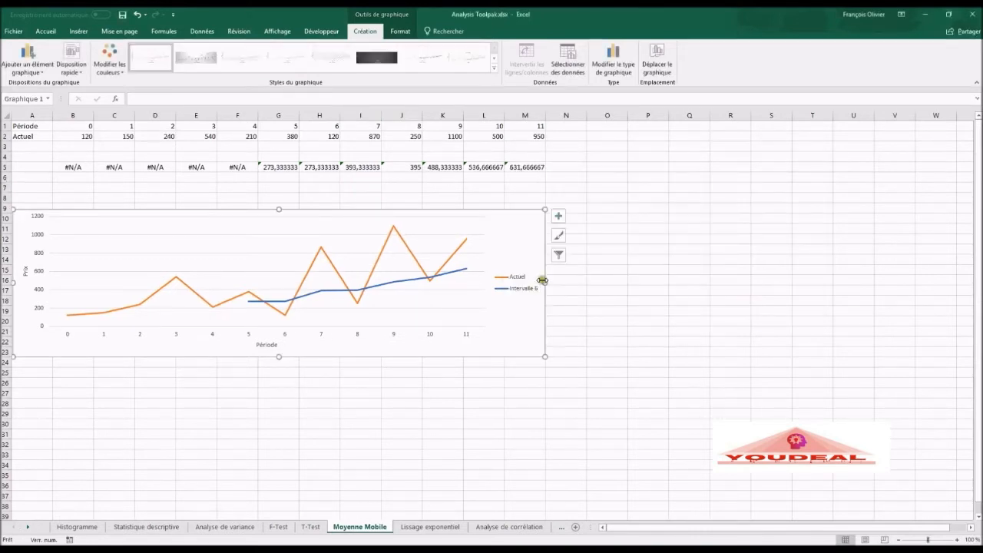
# Step: Widen the line chart so that its right edge reaches about column R
pyautogui.moveTo(544, 283); pyautogui.dragTo(741, 283)
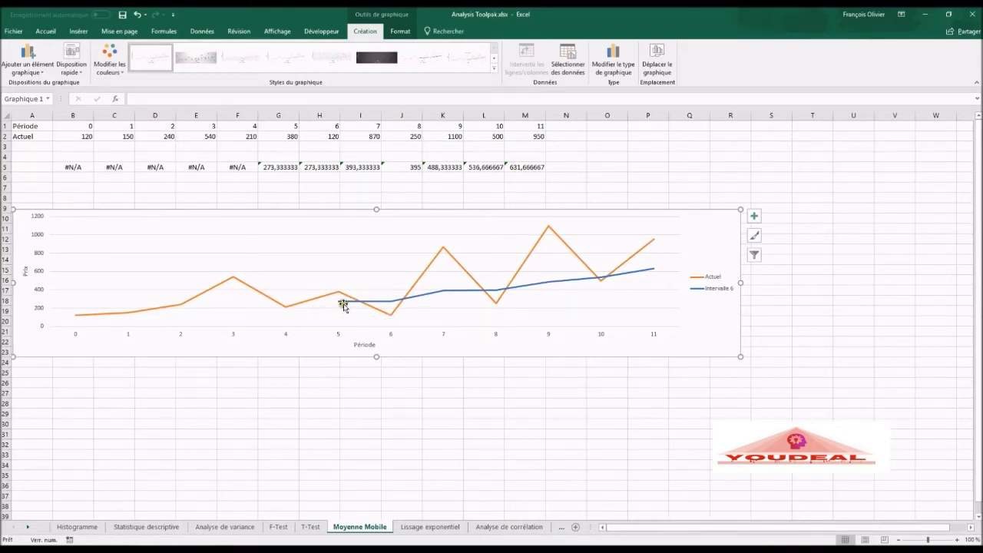
pyautogui.moveTo(350, 306)
pyautogui.moveTo(488, 301)
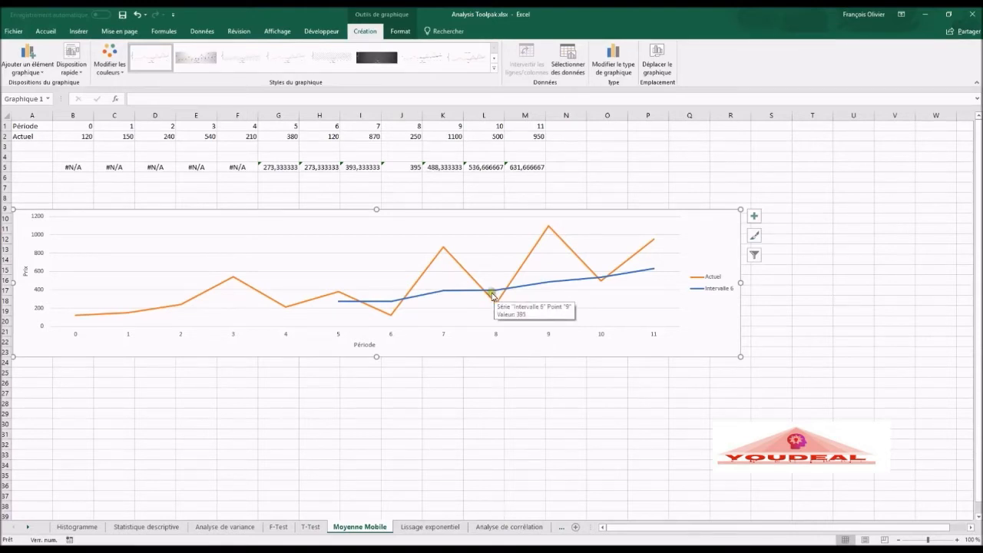
# Step: Run a moving average analysis (Moyenne mobile) on B2:M2 with an interval of 4 and output starting in cell B4
pyautogui.click(79, 155)
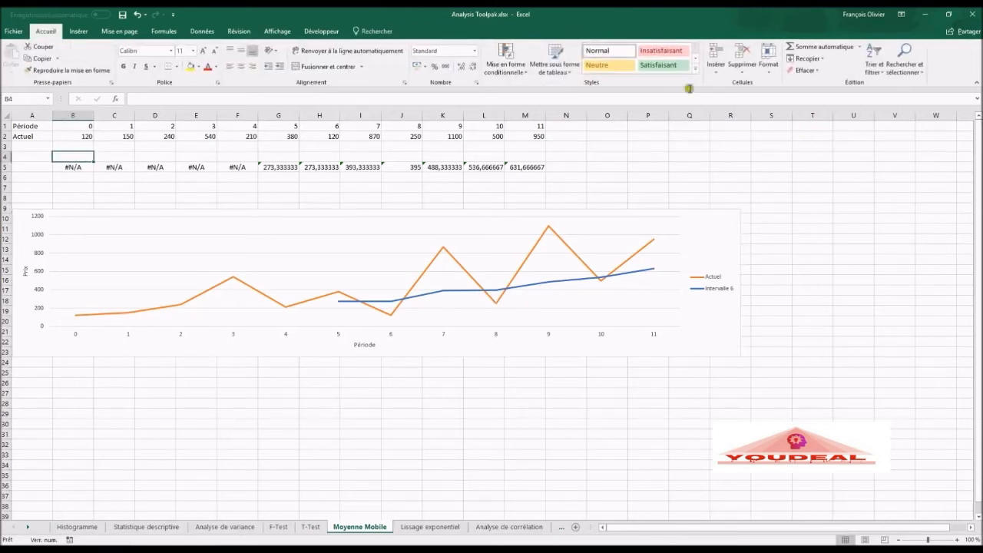
pyautogui.click(201, 31)
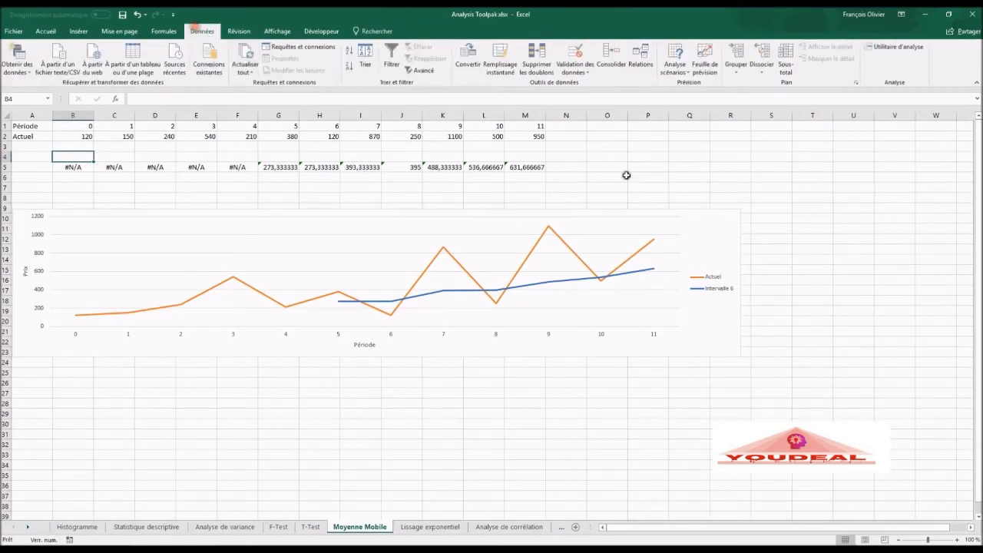
pyautogui.click(899, 47)
pyautogui.click(773, 192)
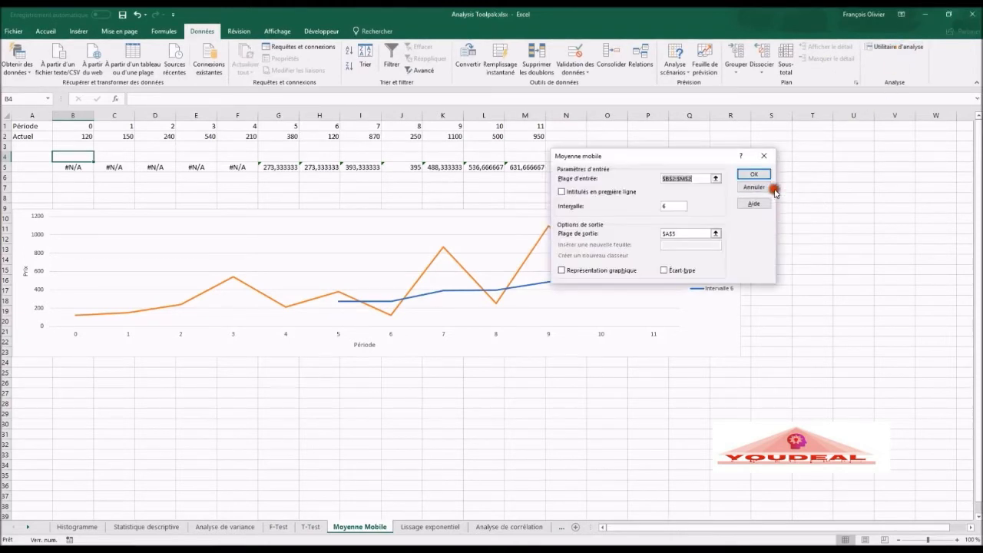
pyautogui.click(668, 206)
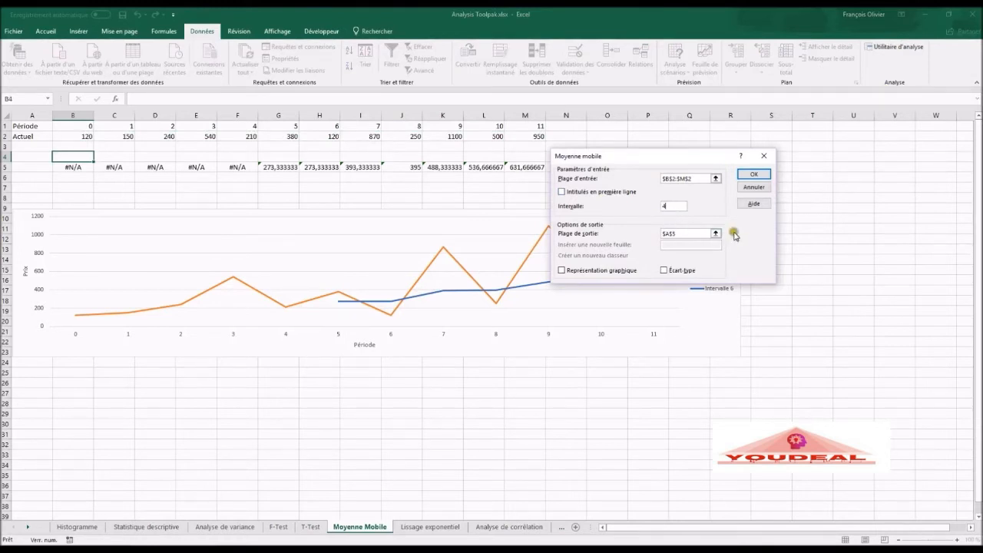
pyautogui.click(690, 233)
pyautogui.press('BackSpace')
pyautogui.click(77, 155)
pyautogui.click(750, 175)
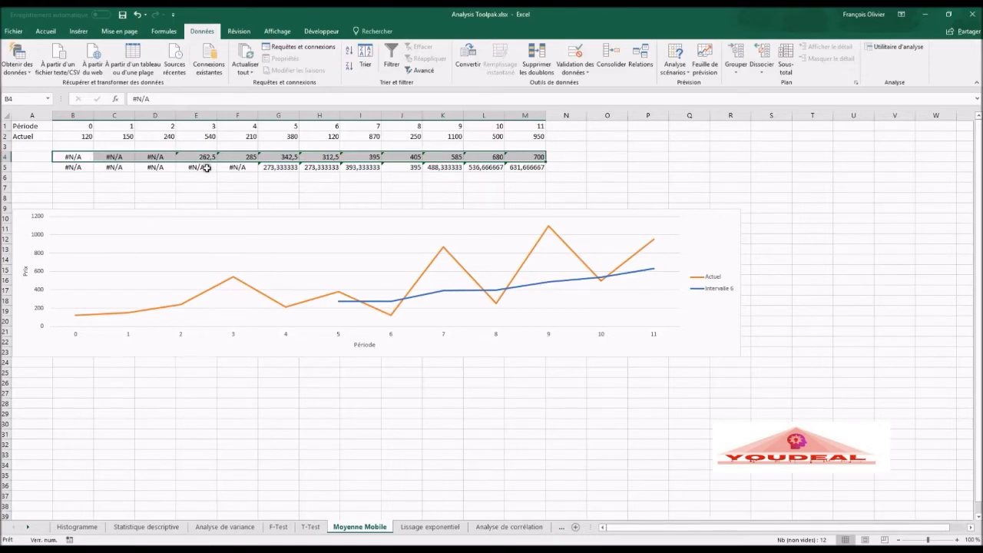
pyautogui.click(206, 167)
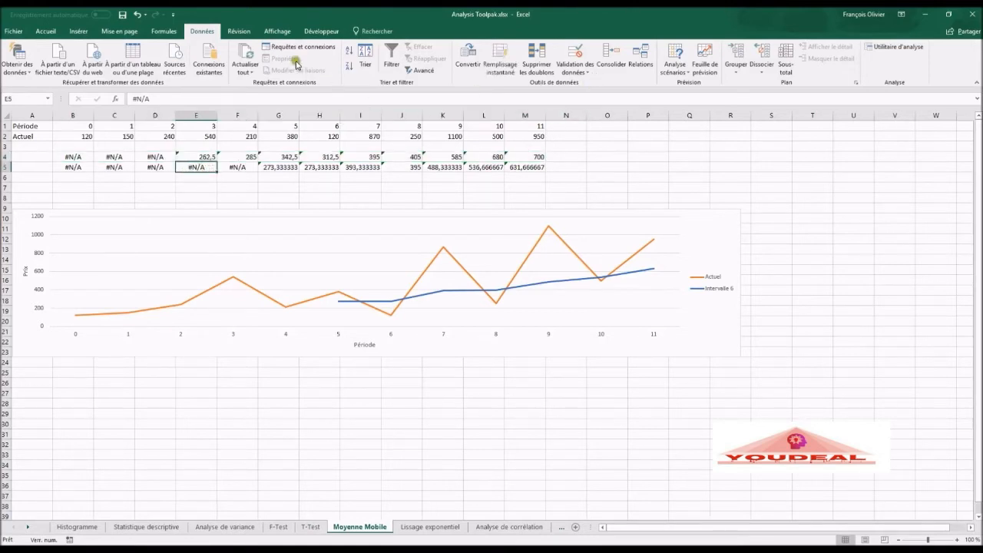
# Step: Add a series named Intervalle 4 to the line chart, using cells B4:M4 as its values
pyautogui.click(329, 219)
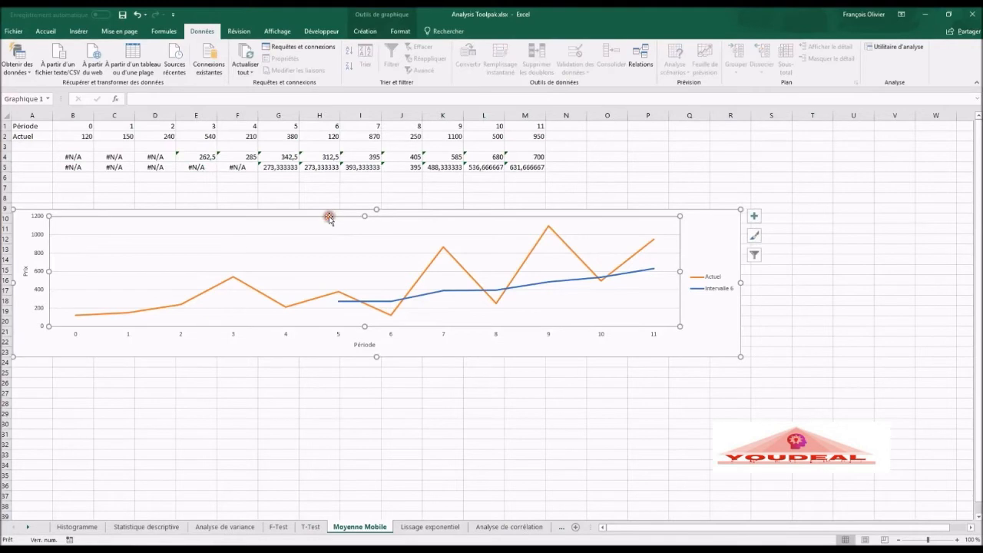
pyautogui.click(366, 32)
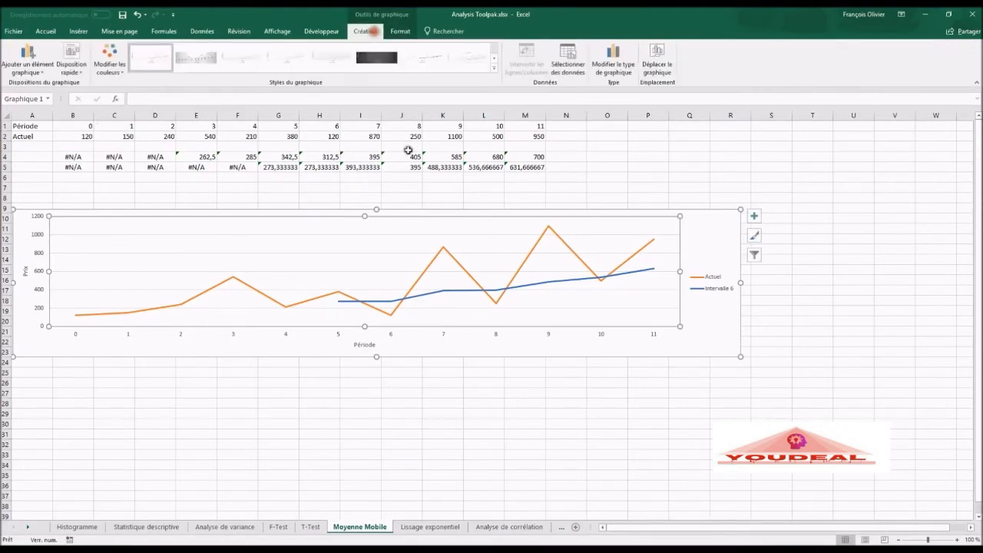
pyautogui.click(568, 58)
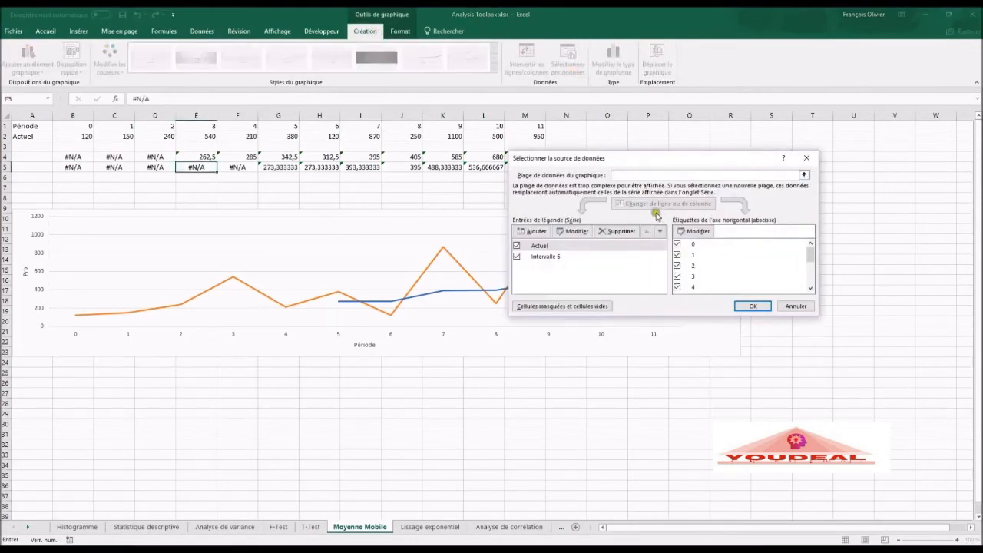
pyautogui.click(531, 231)
pyautogui.click(602, 248)
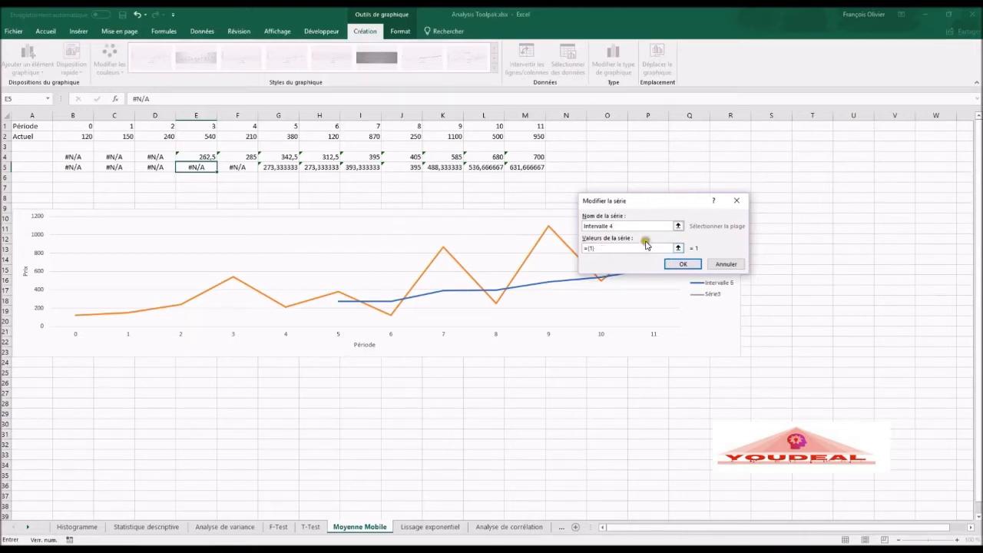
pyautogui.moveTo(619, 247); pyautogui.dragTo(570, 256)
pyautogui.press('BackSpace')
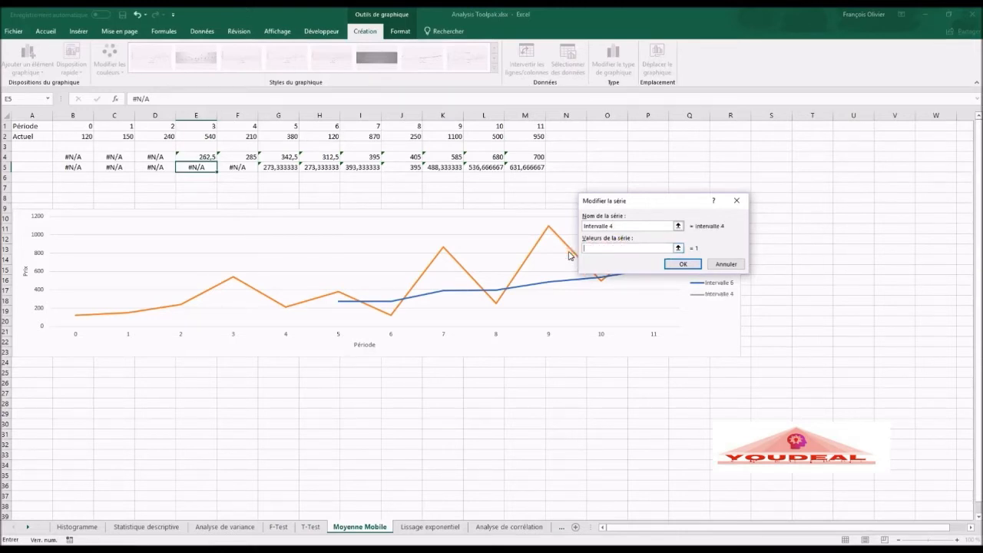
pyautogui.moveTo(80, 157); pyautogui.dragTo(520, 154)
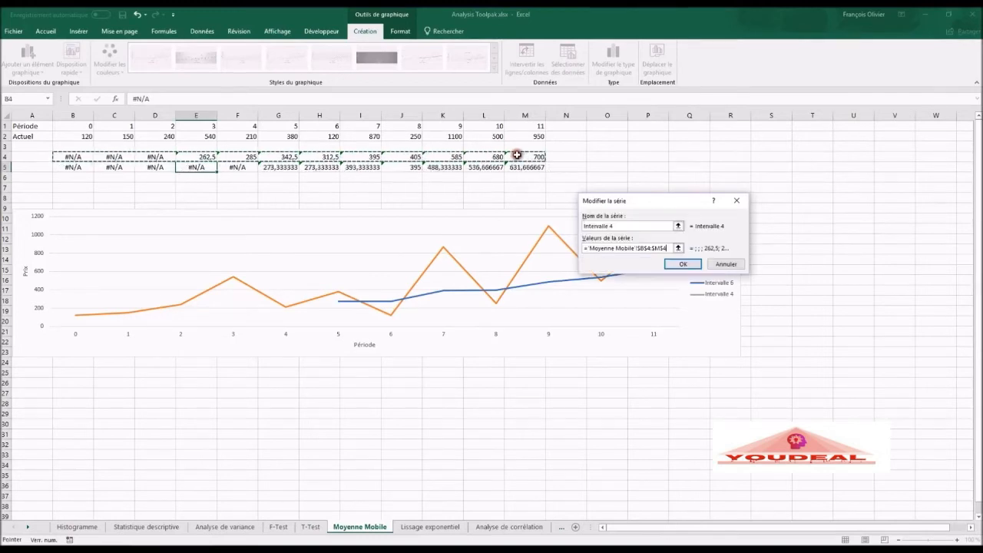
pyautogui.click(680, 266)
pyautogui.click(749, 306)
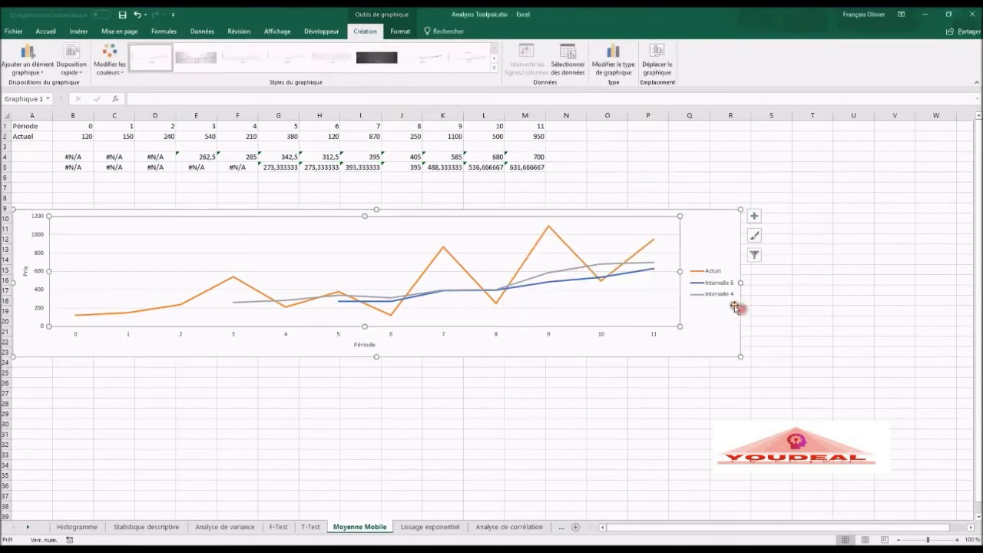
# Step: Format the Intervalle 4 series in the chart as a solid red line and close the series formatting
pyautogui.click(648, 265)
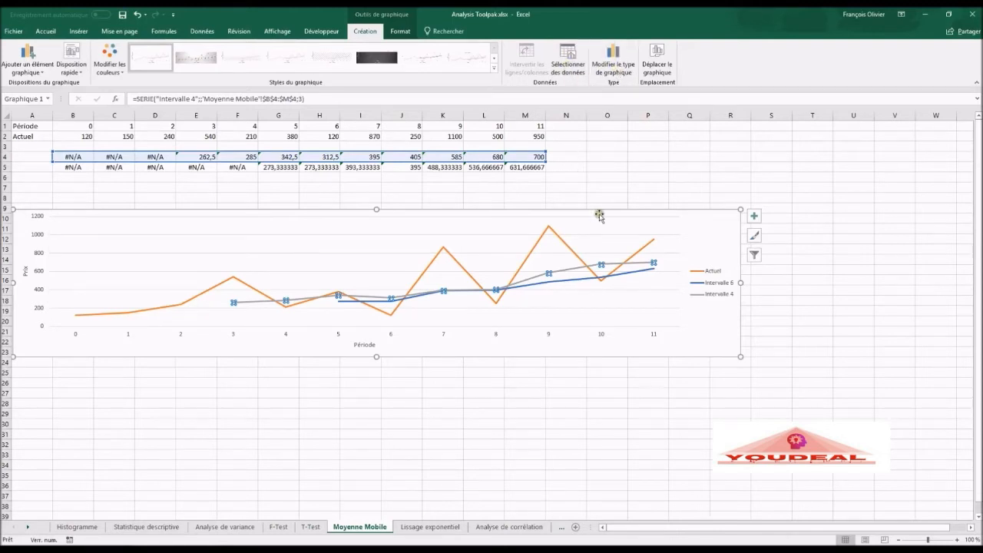
pyautogui.rightClick(600, 264)
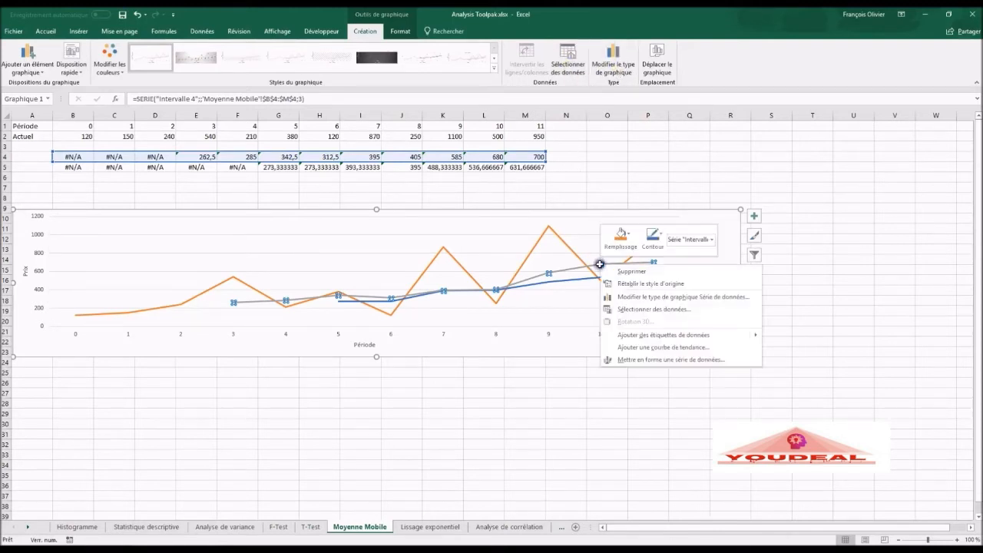
pyautogui.click(622, 359)
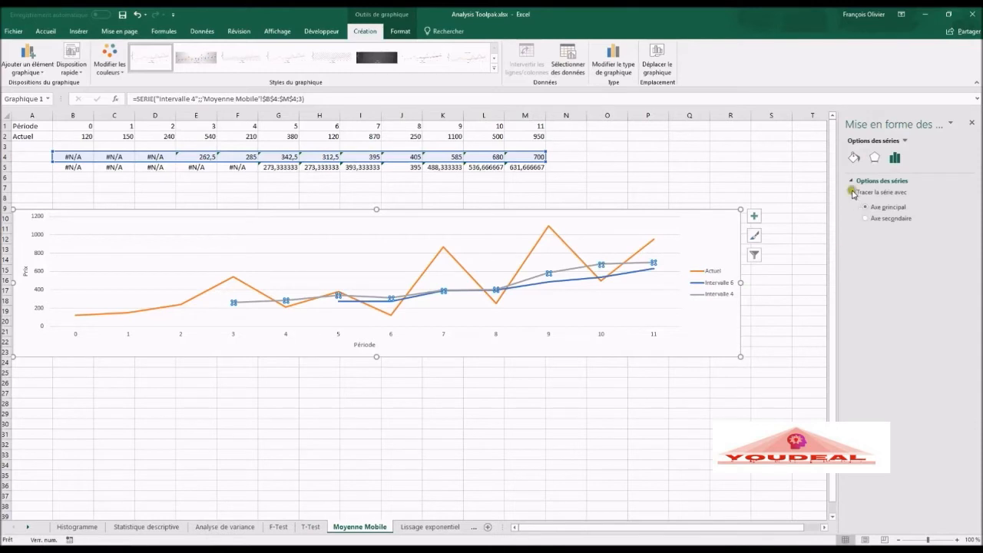
pyautogui.click(853, 157)
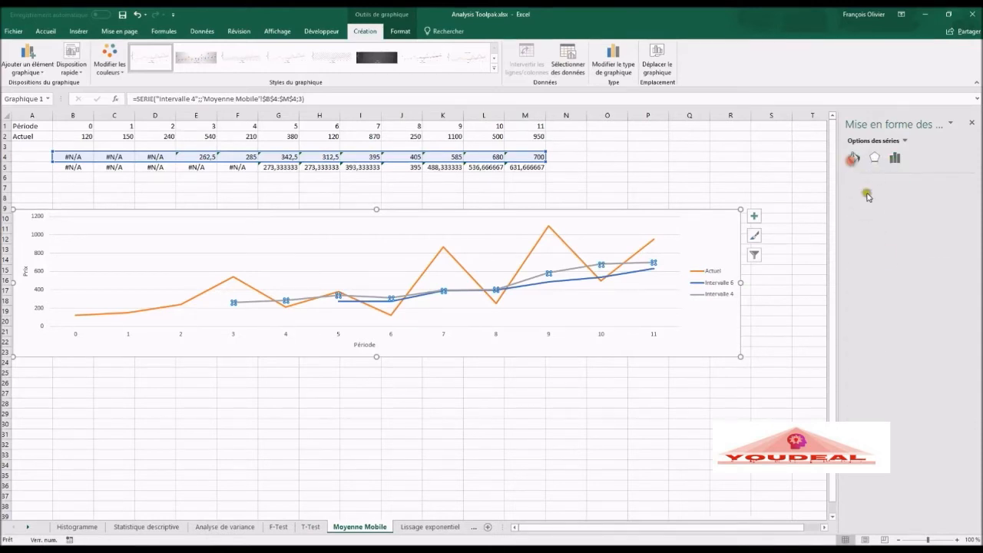
pyautogui.click(863, 222)
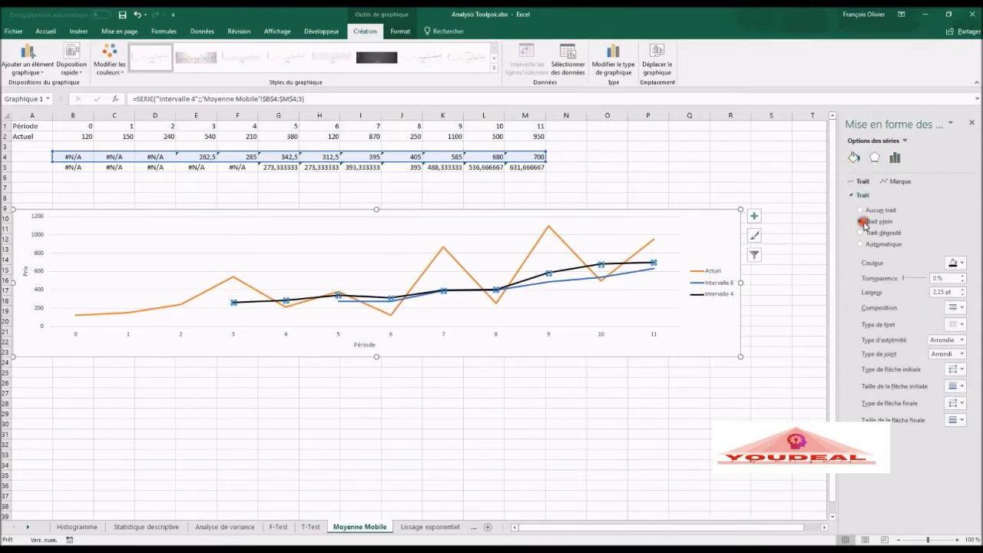
pyautogui.click(962, 263)
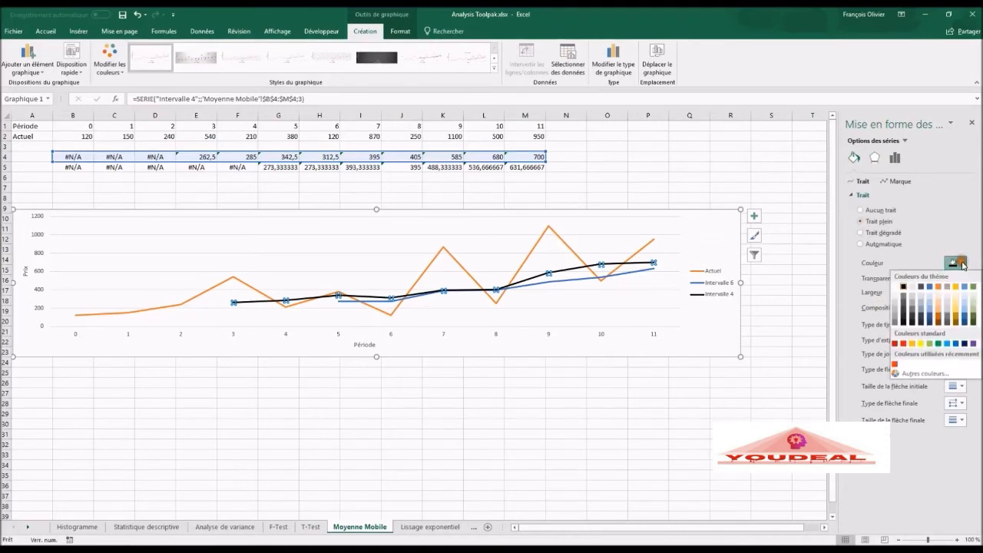
pyautogui.click(903, 344)
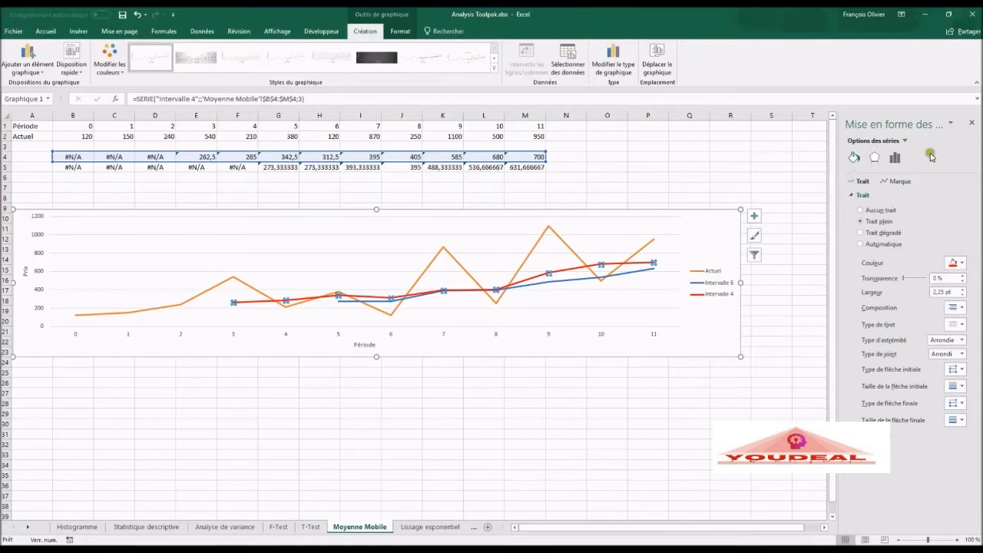
pyautogui.click(971, 128)
pyautogui.click(710, 444)
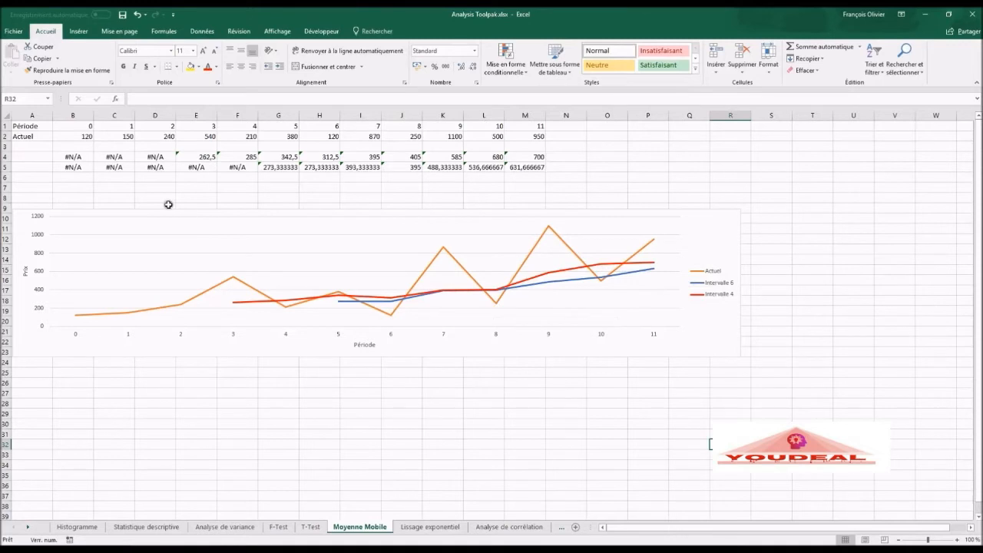
# Step: Run a moving average analysis on B2:M2 with an interval of 2 and output starting in cell B3
pyautogui.click(89, 149)
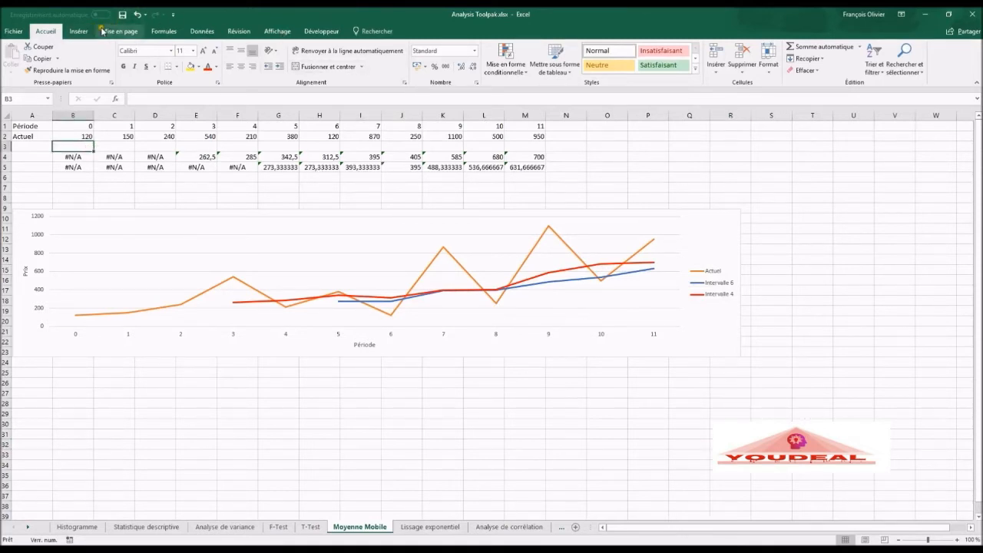
pyautogui.click(201, 31)
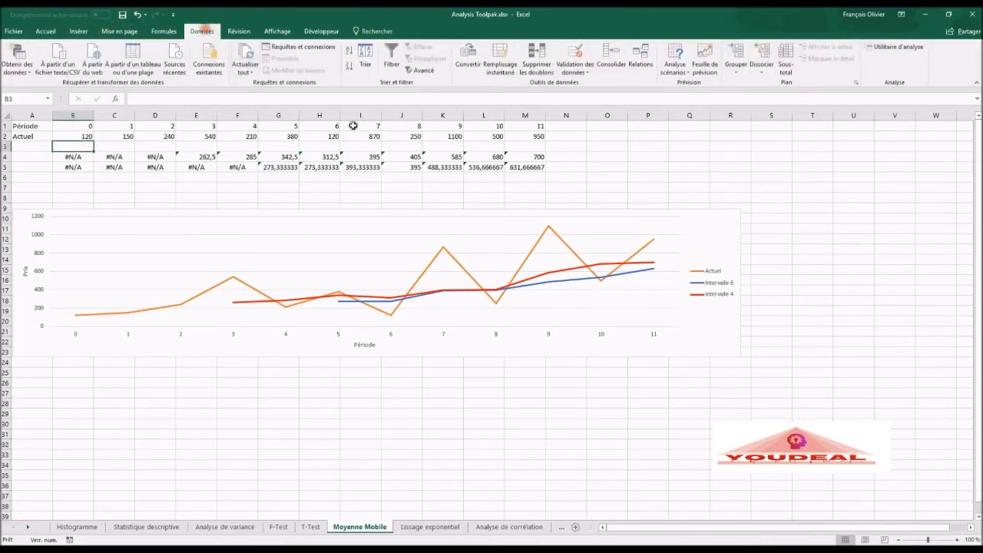
pyautogui.click(878, 50)
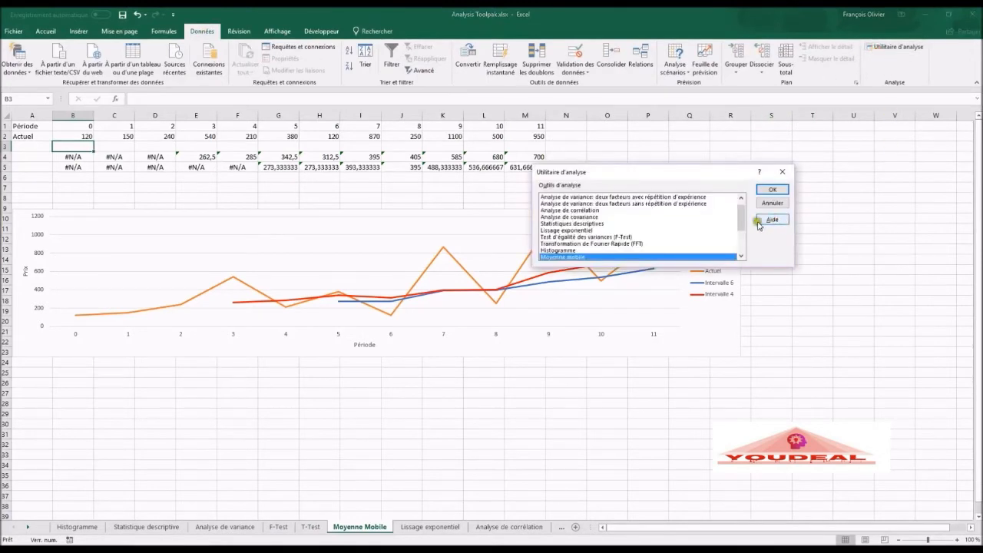
pyautogui.click(771, 190)
pyautogui.moveTo(672, 205); pyautogui.dragTo(650, 206)
pyautogui.write('2')
pyautogui.moveTo(688, 232); pyautogui.dragTo(599, 235)
pyautogui.press('BackSpace')
pyautogui.click(76, 148)
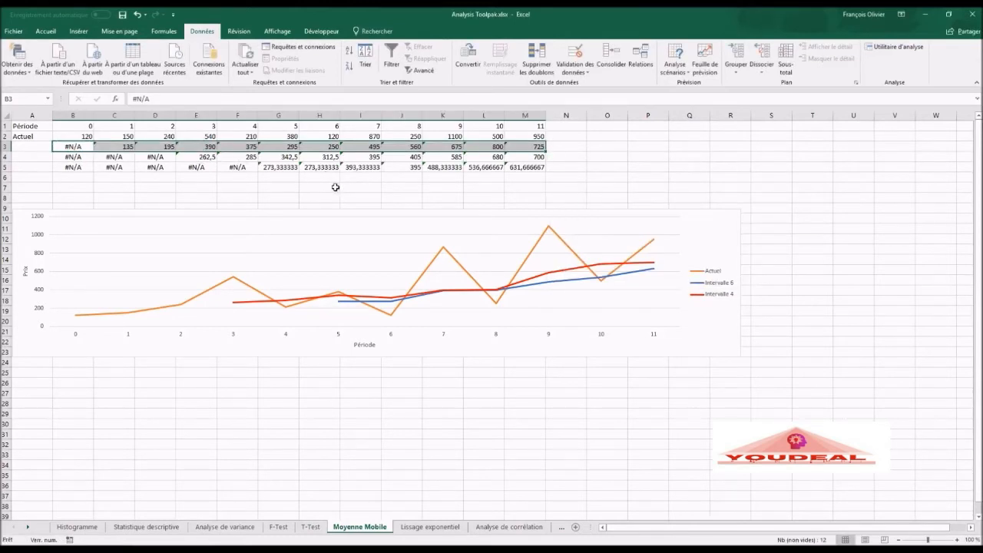
# Step: Start a new series in the line chart's data source and name it Intervalle 2
pyautogui.click(383, 212)
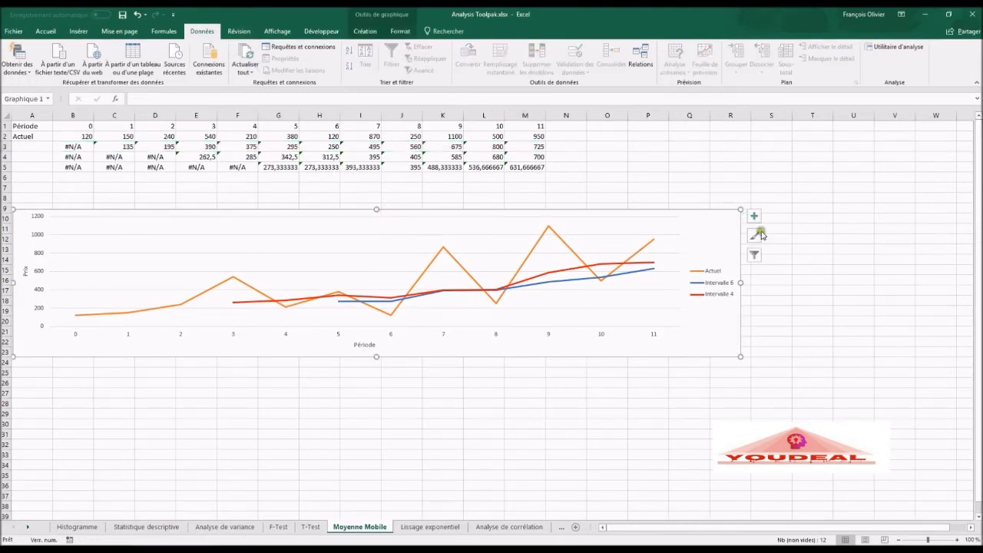
pyautogui.click(365, 31)
pyautogui.click(569, 65)
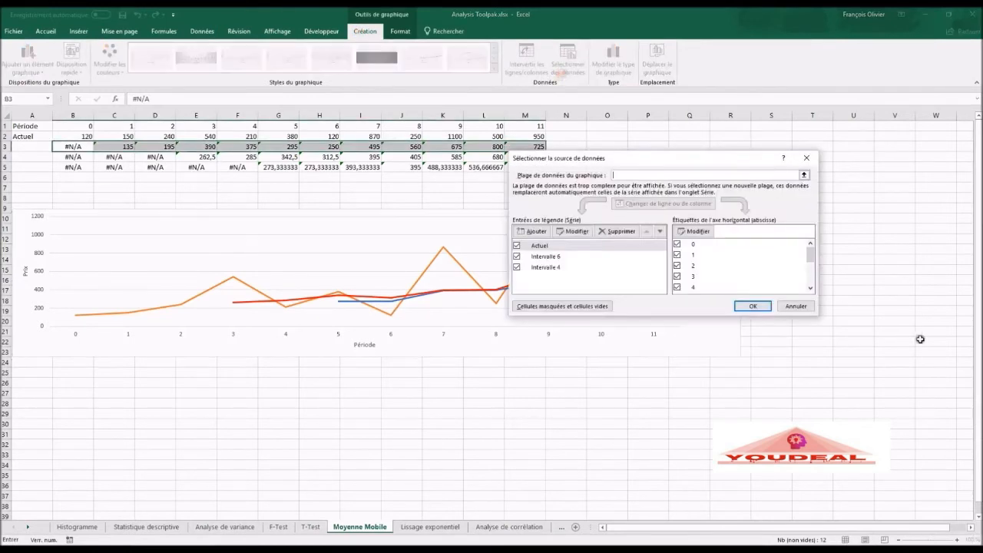
pyautogui.click(533, 231)
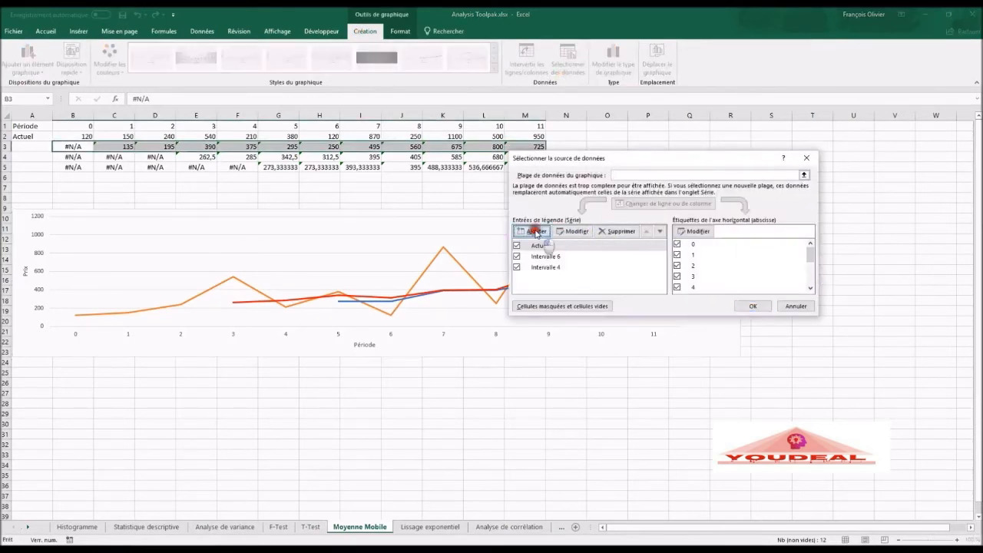
pyautogui.click(607, 230)
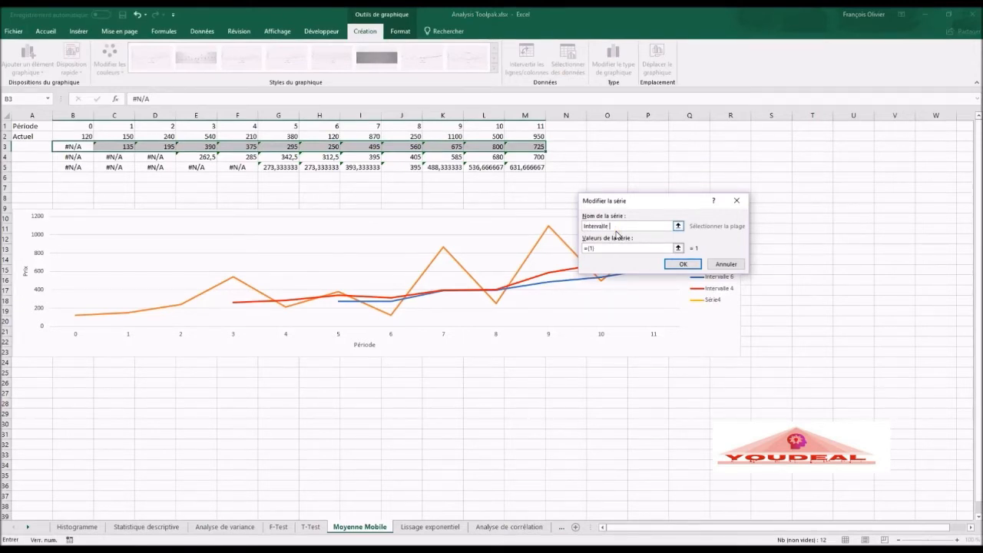
pyautogui.write('Intervalle 2')
# Step: Set the new series' values to cells B3:M3 and apply the chart's data source changes
pyautogui.click(612, 248)
pyautogui.press('BackSpace')
pyautogui.press('BackSpace')
pyautogui.press('BackSpace')
pyautogui.press('BackSpace')
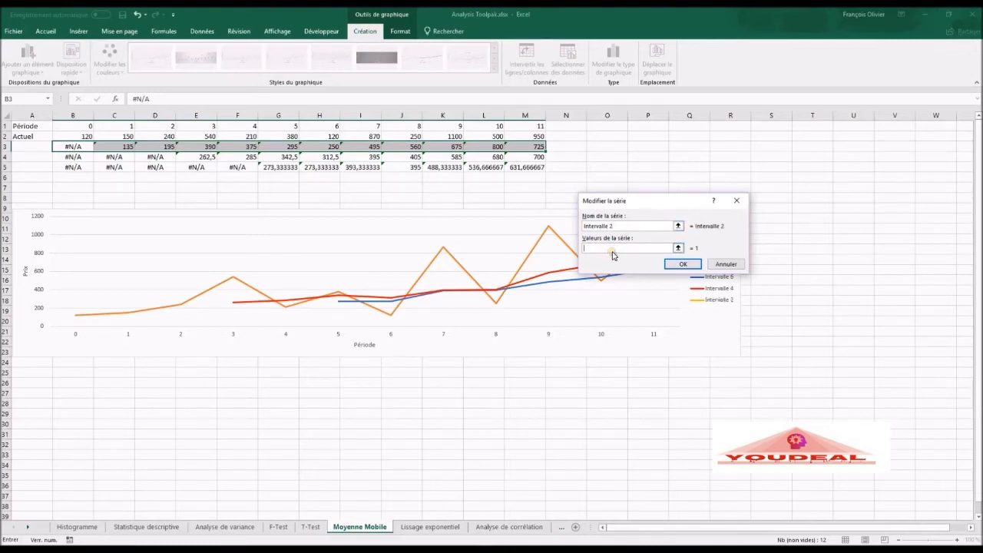
pyautogui.moveTo(83, 146); pyautogui.dragTo(522, 146)
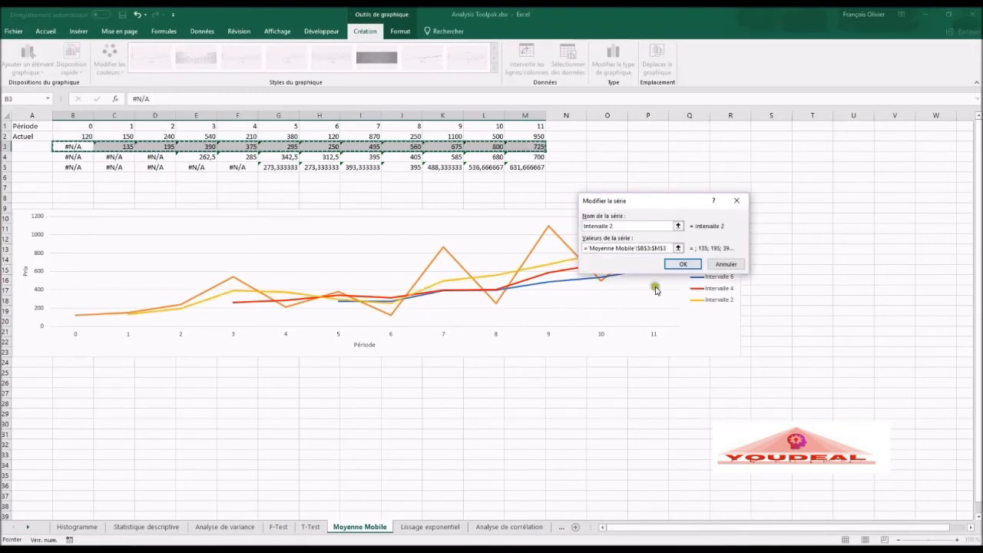
pyautogui.click(686, 265)
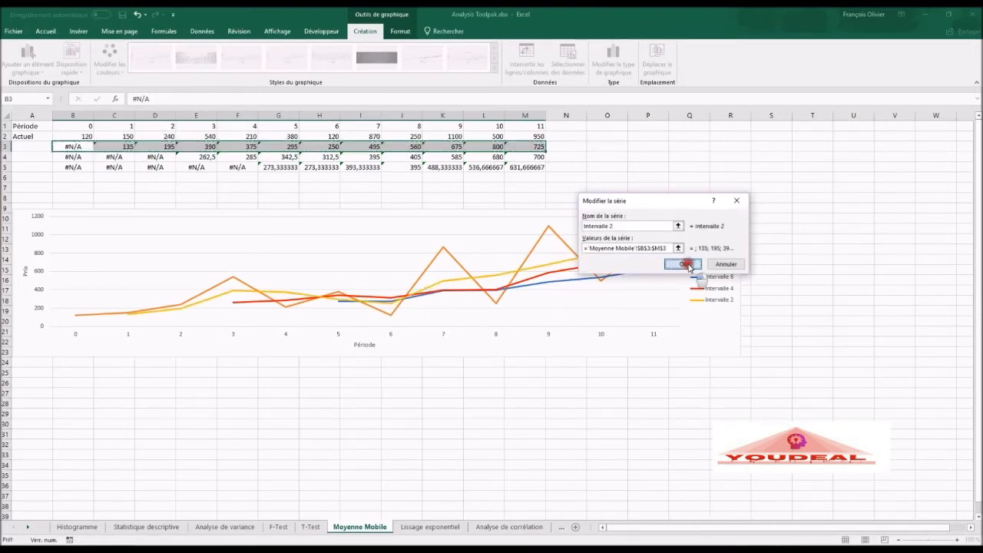
pyautogui.click(748, 304)
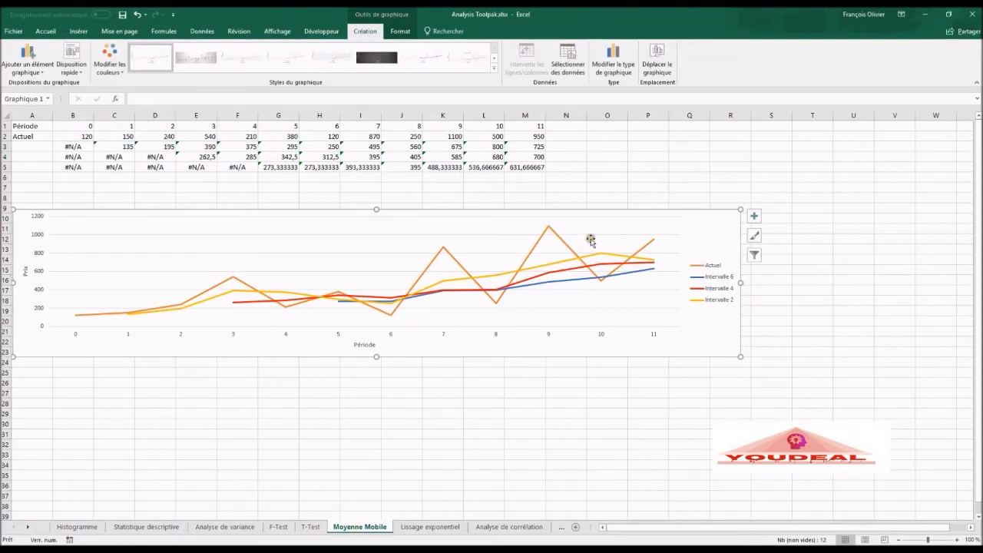
# Step: Change the outline colour of the Intervalle 2 series in the chart to black and deselect the chart
pyautogui.moveTo(604, 255)
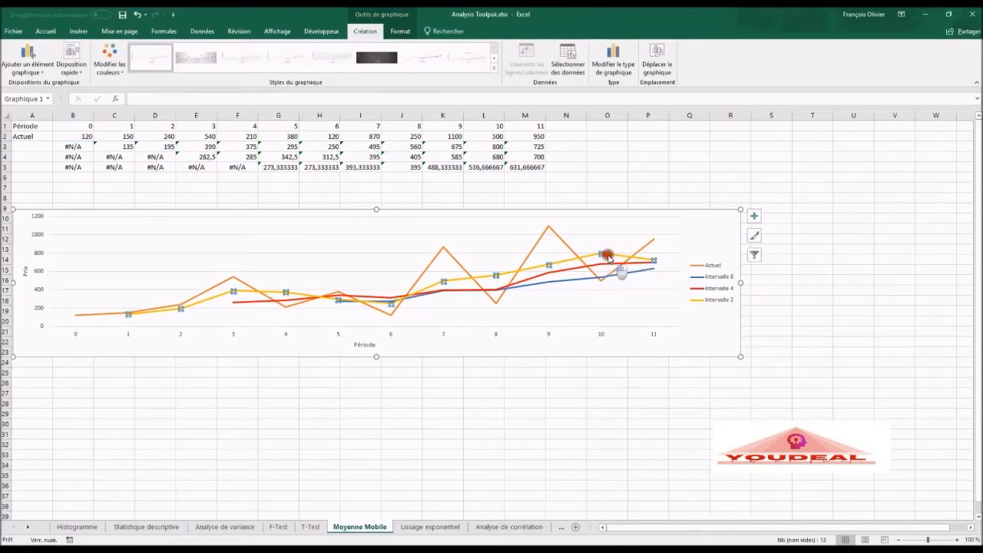
pyautogui.click(607, 257)
pyautogui.rightClick(606, 258)
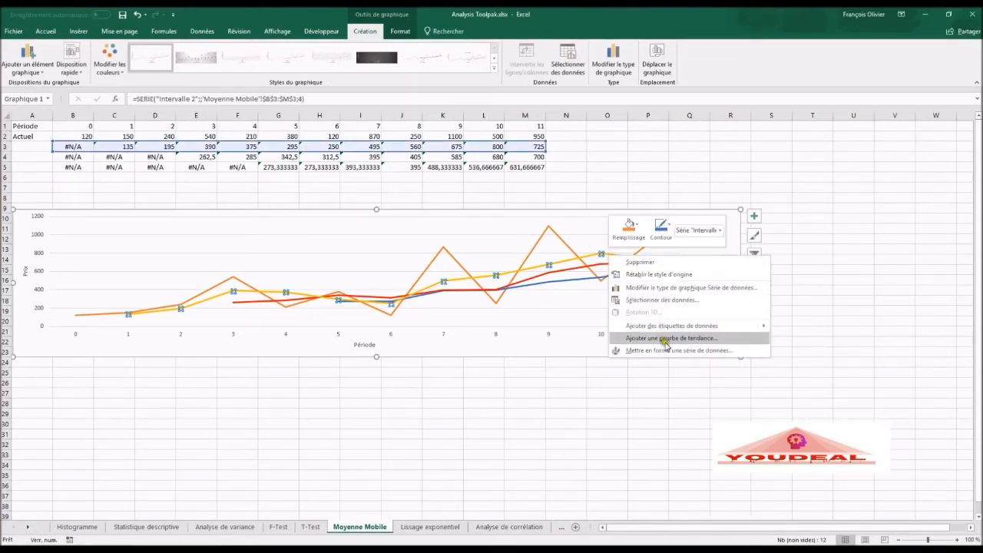
pyautogui.click(639, 229)
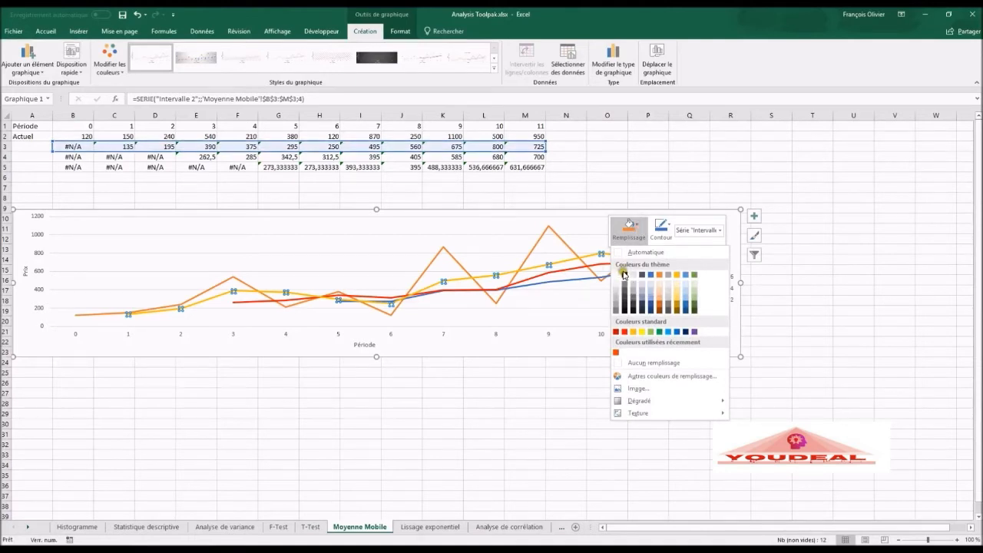
pyautogui.click(660, 229)
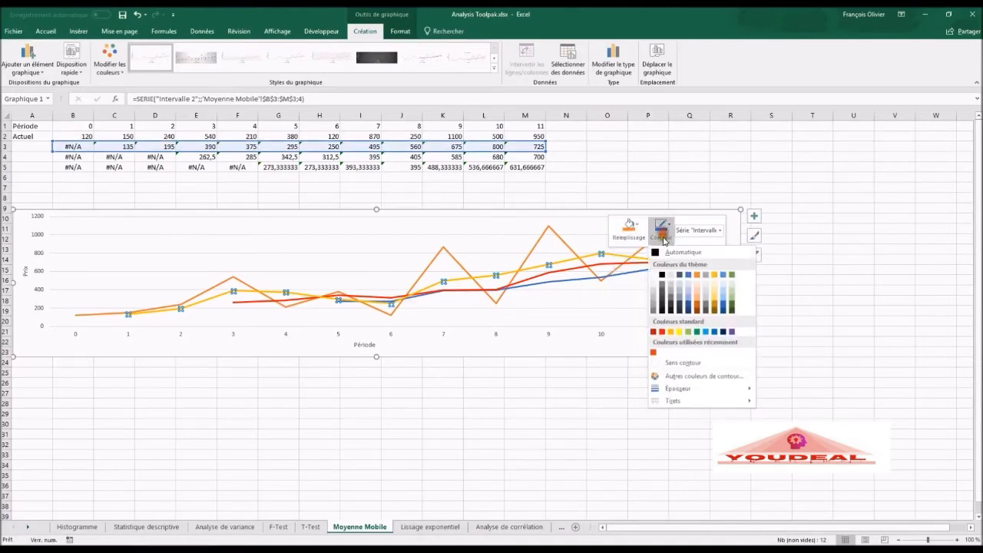
pyautogui.click(660, 274)
pyautogui.click(577, 401)
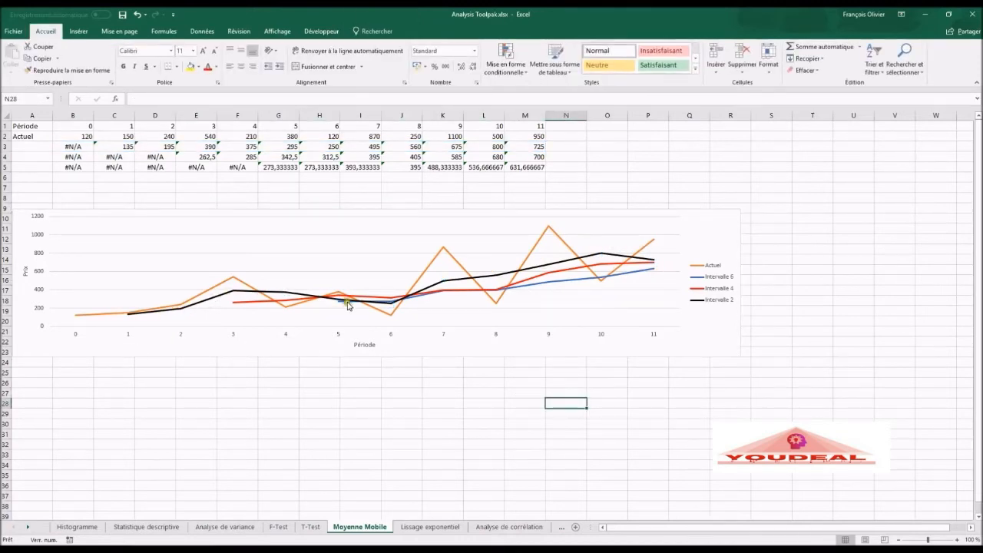
pyautogui.moveTo(451, 285)
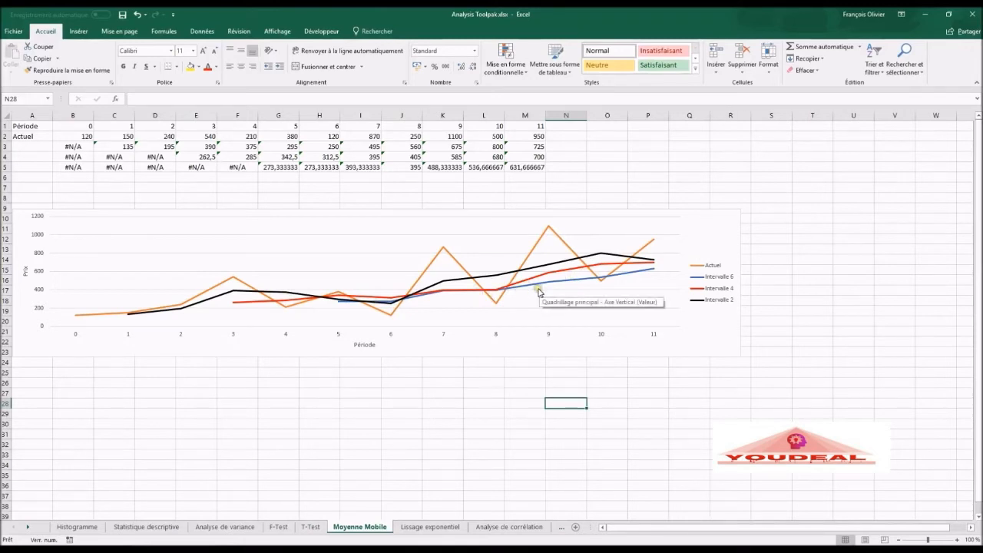
# Step: Open the Lissage exponentiel sheet and move its Actuel chart down to start around row 13
pyautogui.click(429, 526)
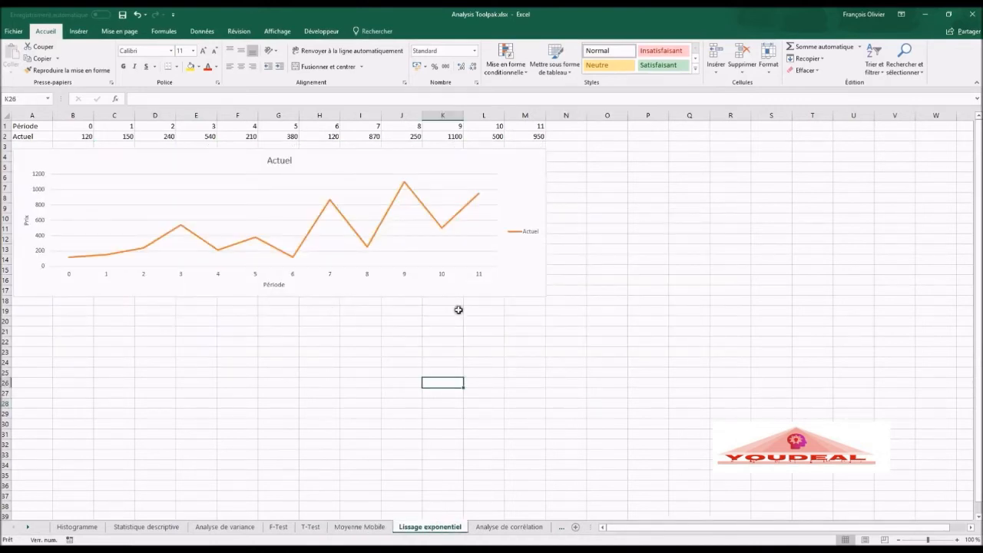
pyautogui.click(523, 291)
pyautogui.moveTo(523, 291); pyautogui.dragTo(526, 391)
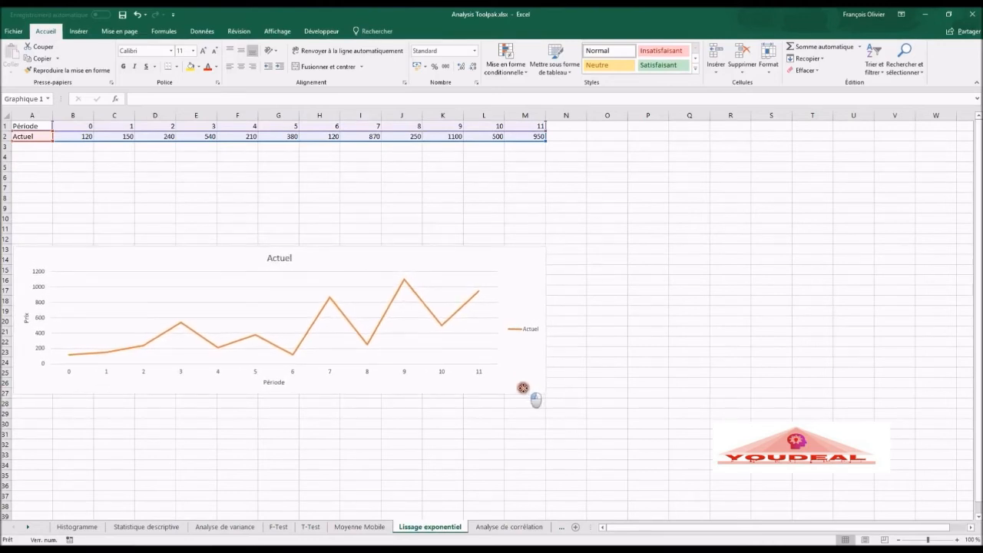
pyautogui.click(492, 228)
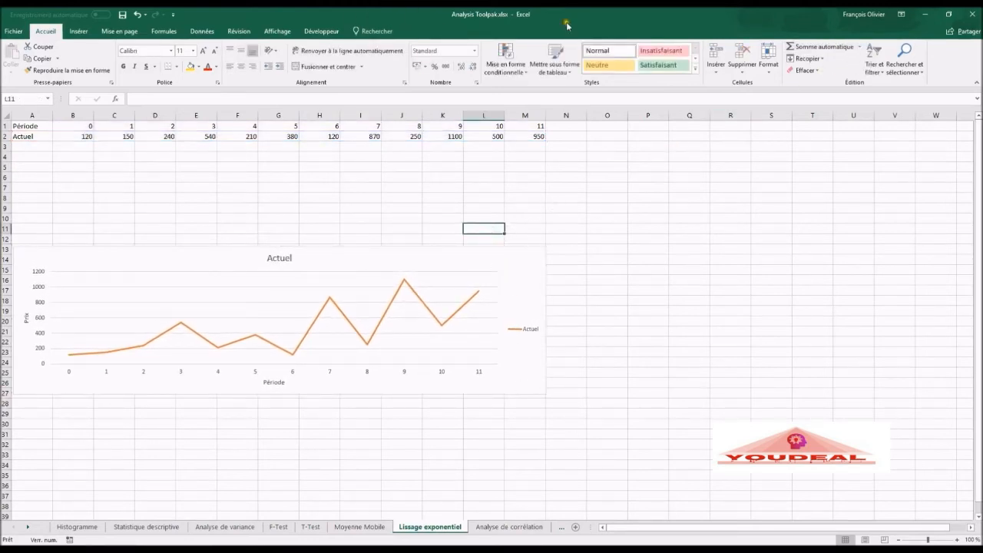
# Step: Run an exponential smoothing analysis on B2:M2 with a smoothing parameter of 0,9 and output starting in cell B5
pyautogui.click(163, 30)
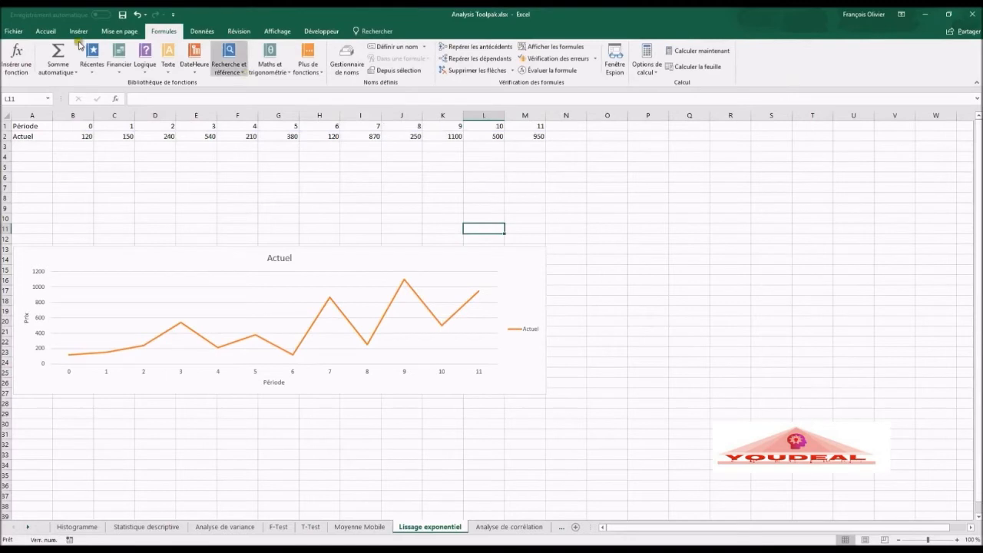
pyautogui.click(203, 30)
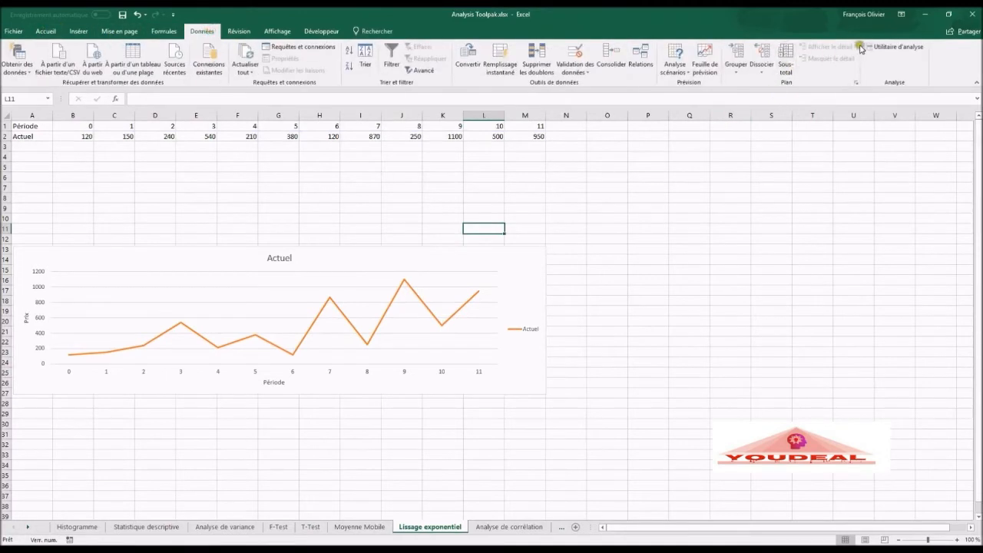
pyautogui.click(887, 48)
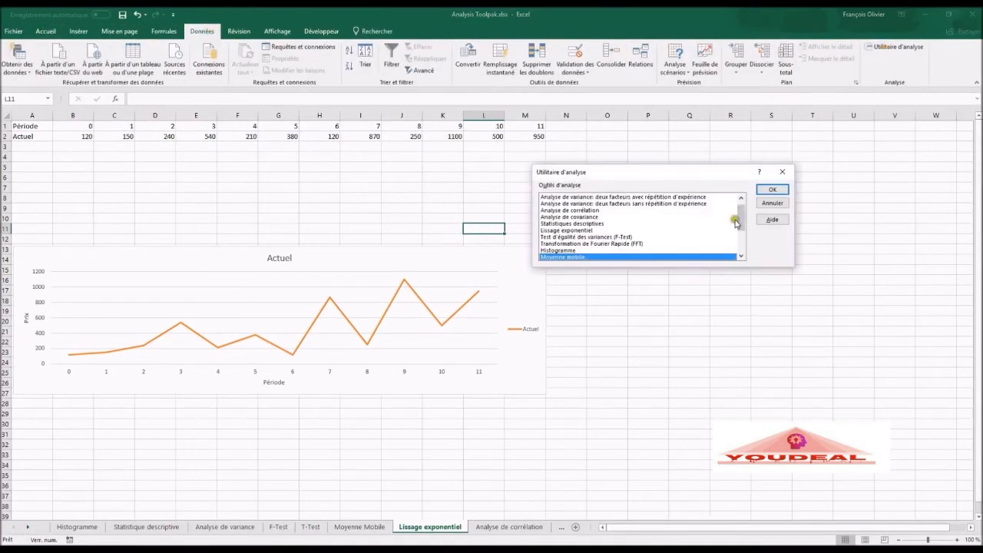
pyautogui.click(581, 230)
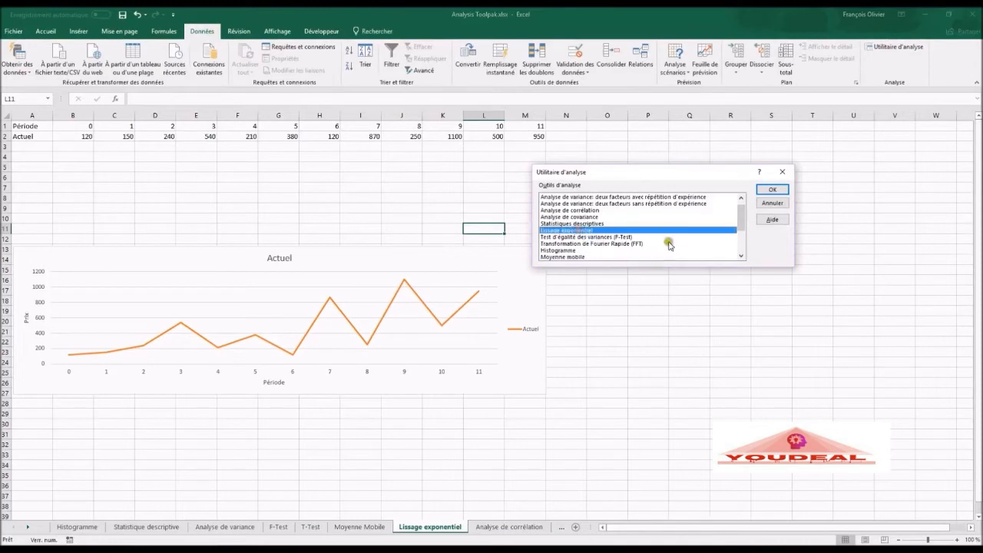
pyautogui.click(770, 189)
pyautogui.click(732, 213)
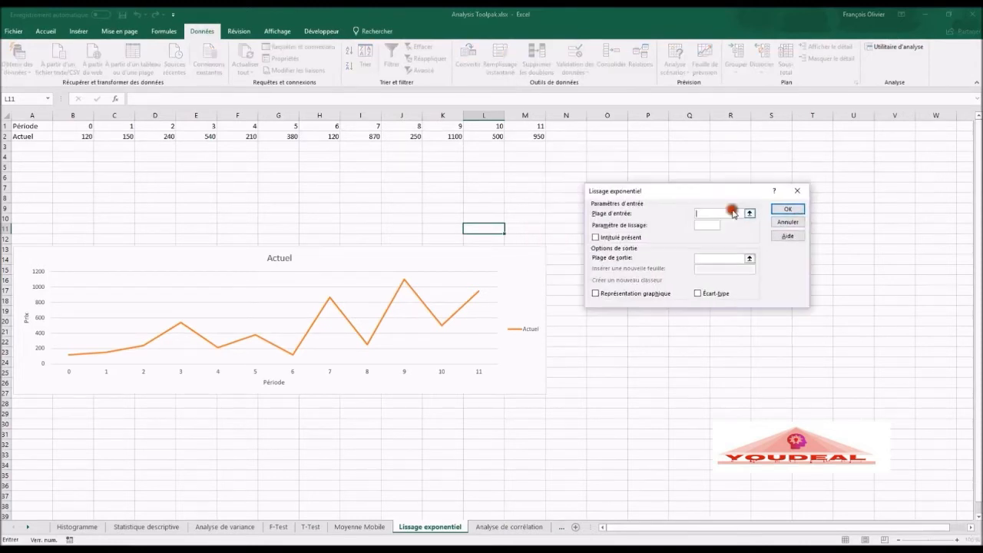
pyautogui.moveTo(78, 136); pyautogui.dragTo(538, 137)
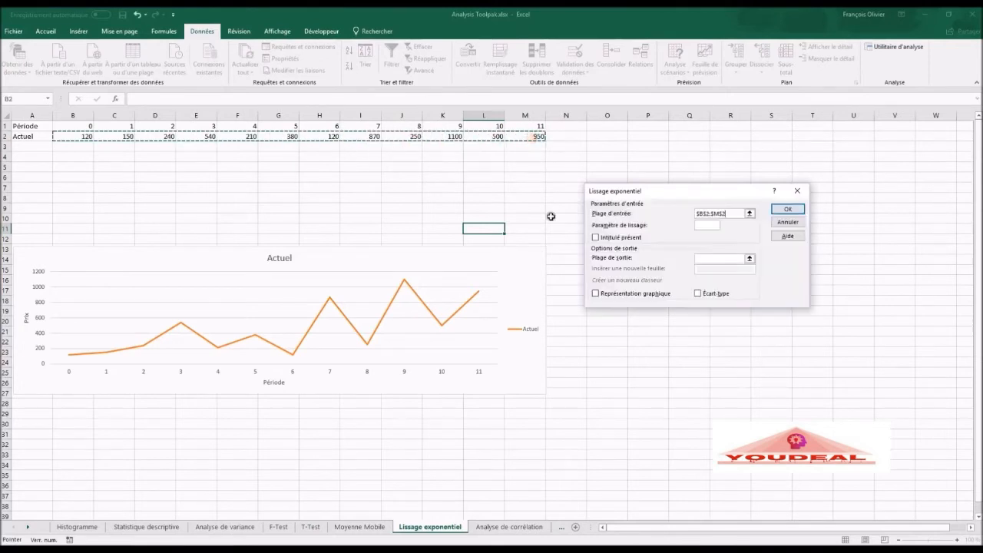
pyautogui.click(713, 226)
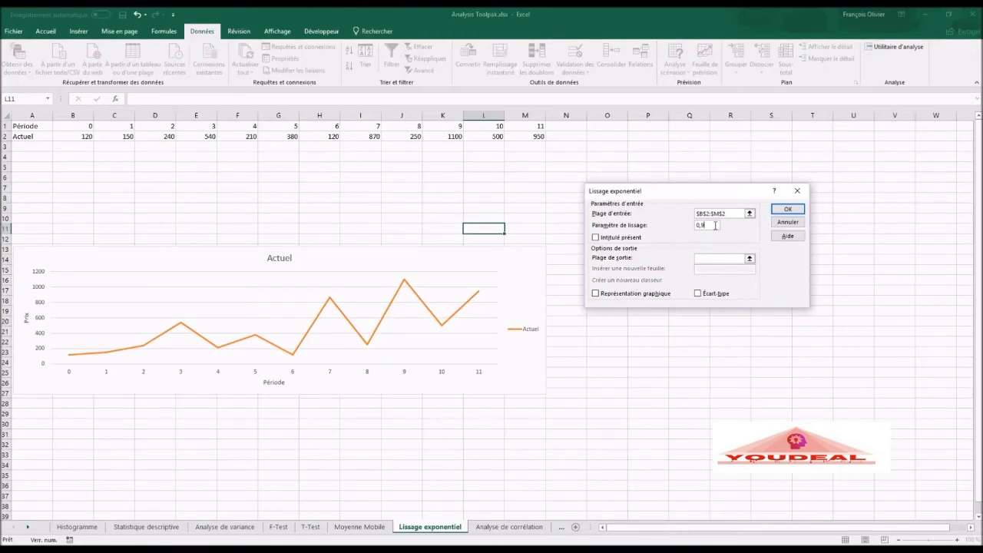
pyautogui.click(708, 260)
pyautogui.click(78, 166)
pyautogui.click(788, 208)
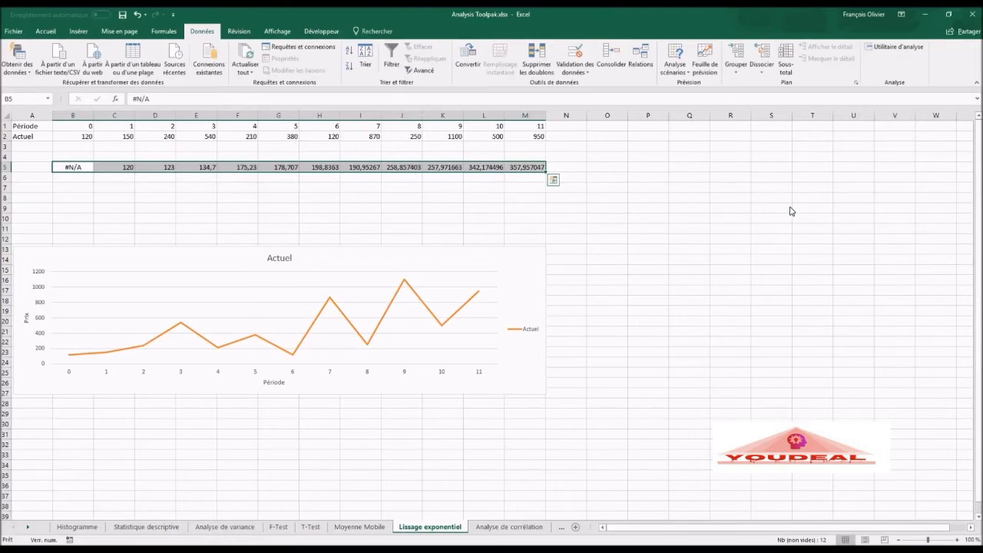
# Step: Start a new series in the Actuel chart's data source and name it 0,9
pyautogui.click(406, 247)
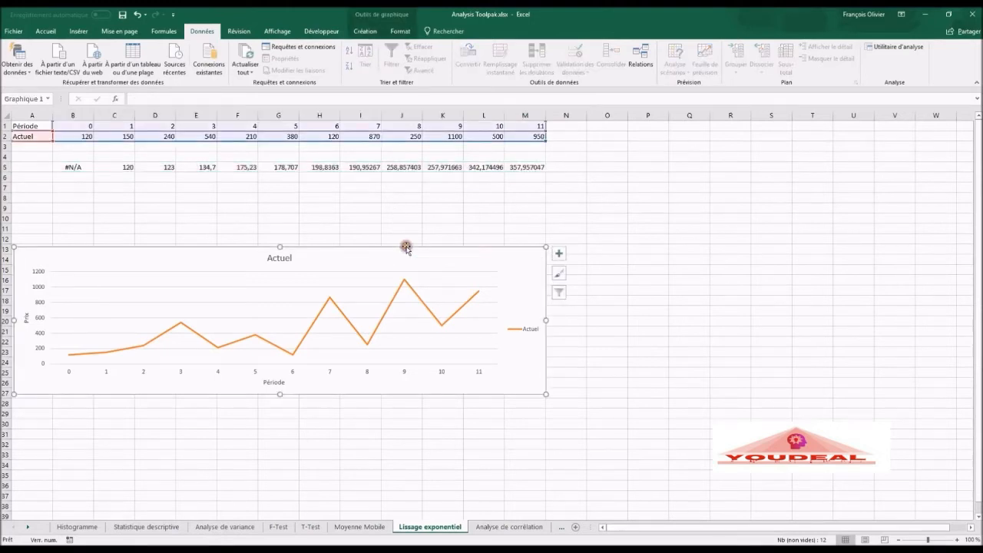
pyautogui.click(366, 30)
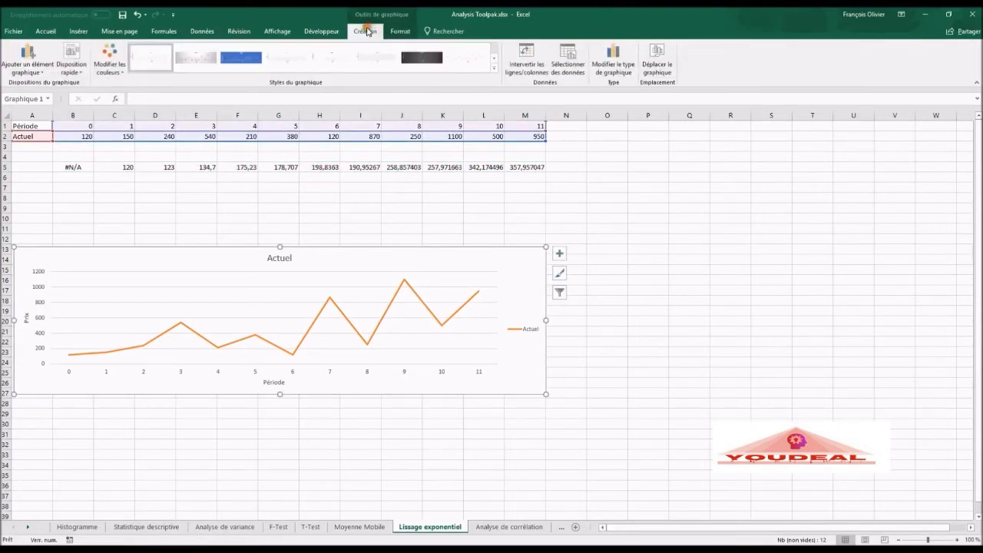
pyautogui.click(559, 67)
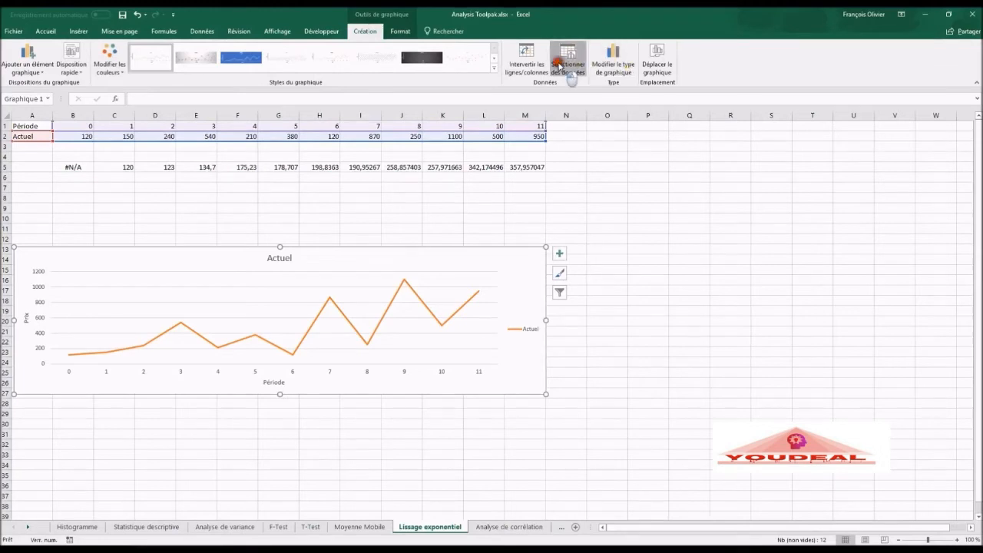
pyautogui.click(565, 262)
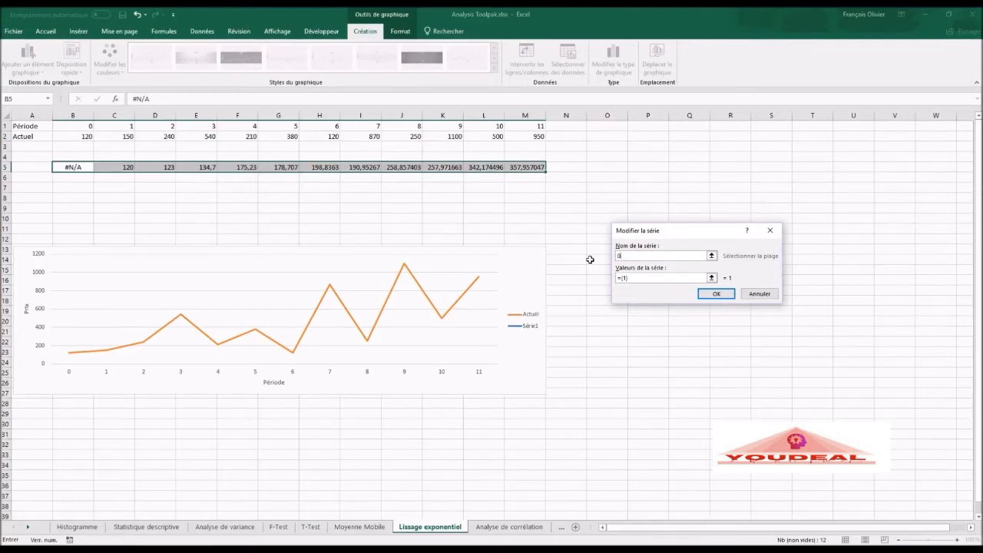
# Step: Replace the 0,9 series' values with cells B5:M5 and apply the chart's data source changes
pyautogui.click(623, 279)
pyautogui.click(599, 280)
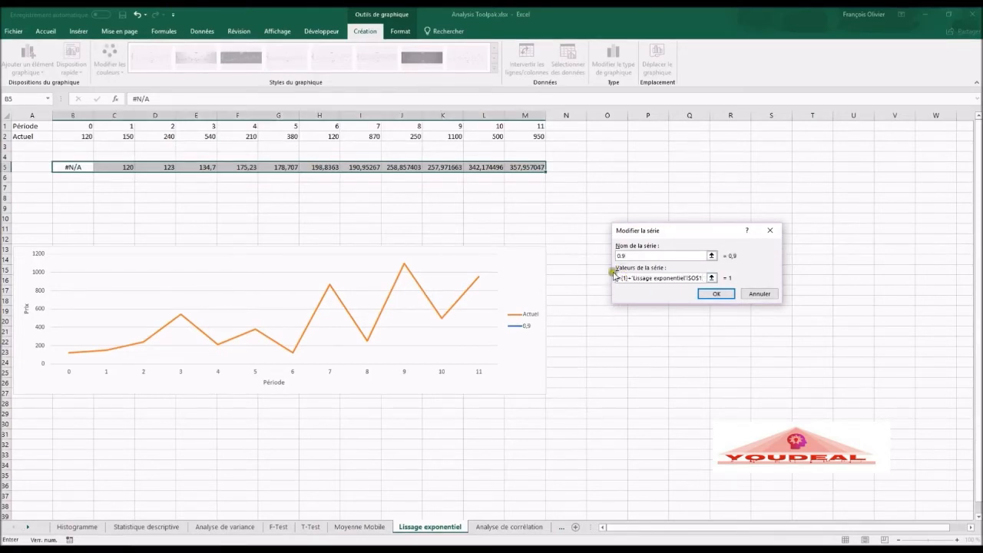
pyautogui.press('BackSpace')
pyautogui.press('BackSpace')
pyautogui.press('BackSpace')
pyautogui.press('BackSpace')
pyautogui.press('BackSpace')
pyautogui.press('BackSpace')
pyautogui.press('BackSpace')
pyautogui.press('BackSpace')
pyautogui.press('BackSpace')
pyautogui.press('BackSpace')
pyautogui.press('BackSpace')
pyautogui.press('BackSpace')
pyautogui.press('BackSpace')
pyautogui.press('BackSpace')
pyautogui.click(711, 278)
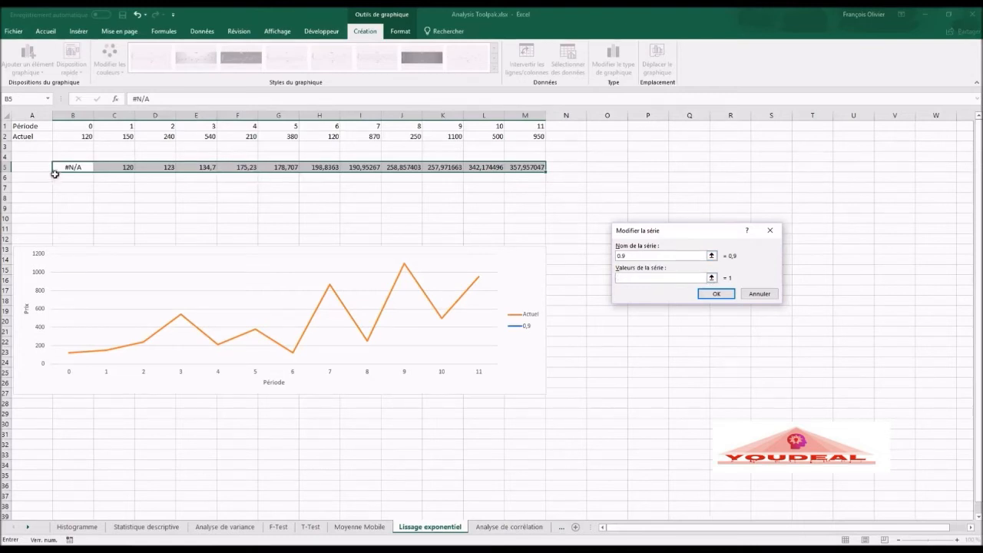
pyautogui.moveTo(66, 169); pyautogui.dragTo(542, 169)
pyautogui.click(715, 295)
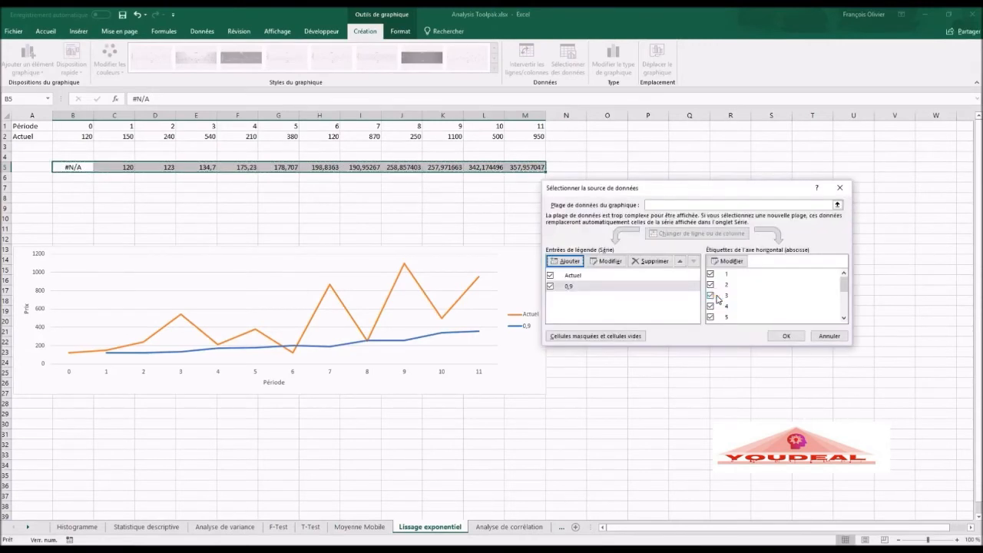
pyautogui.click(787, 338)
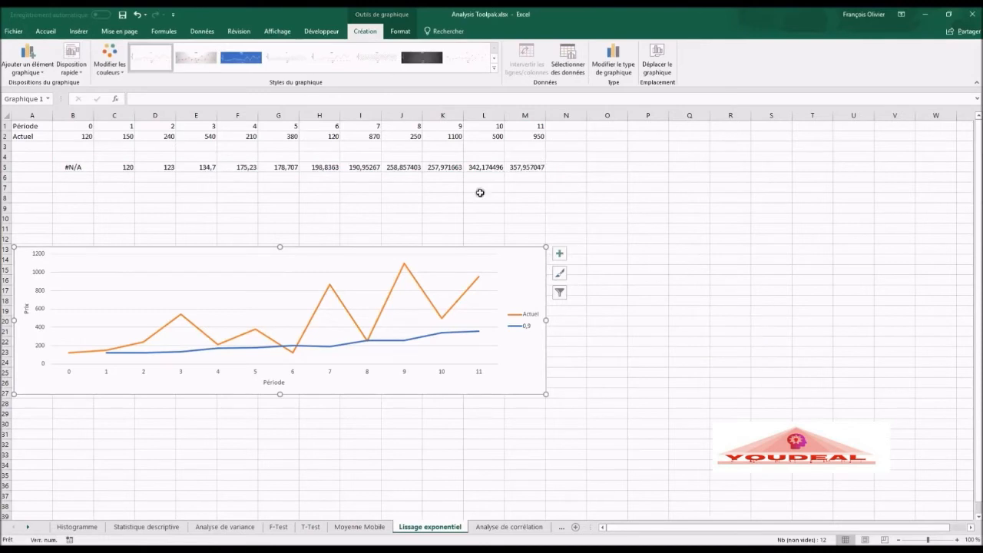
# Step: Label the smoothing rows by entering 0,9 in cell A5 and 0,8 in cell A4
pyautogui.click(226, 195)
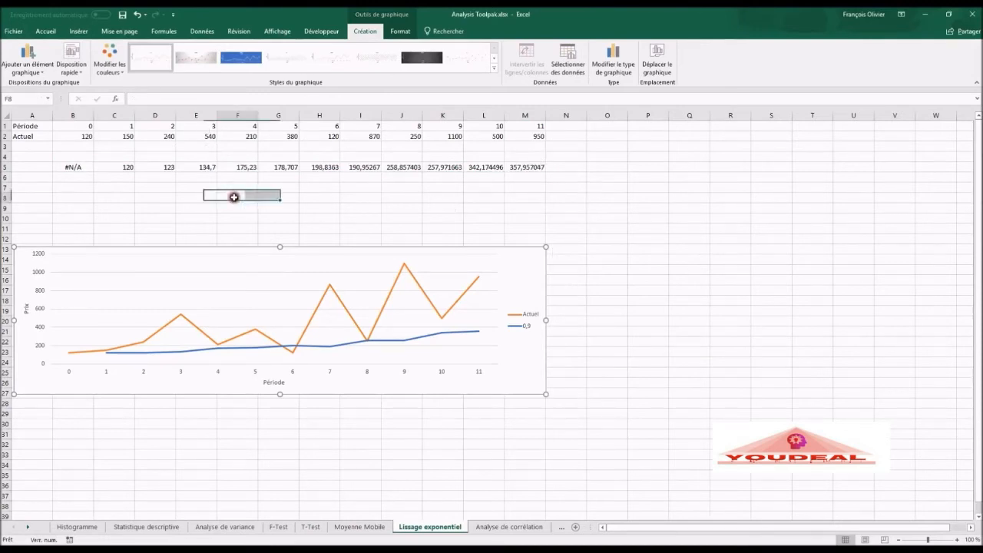
pyautogui.click(32, 164)
pyautogui.write('0,')
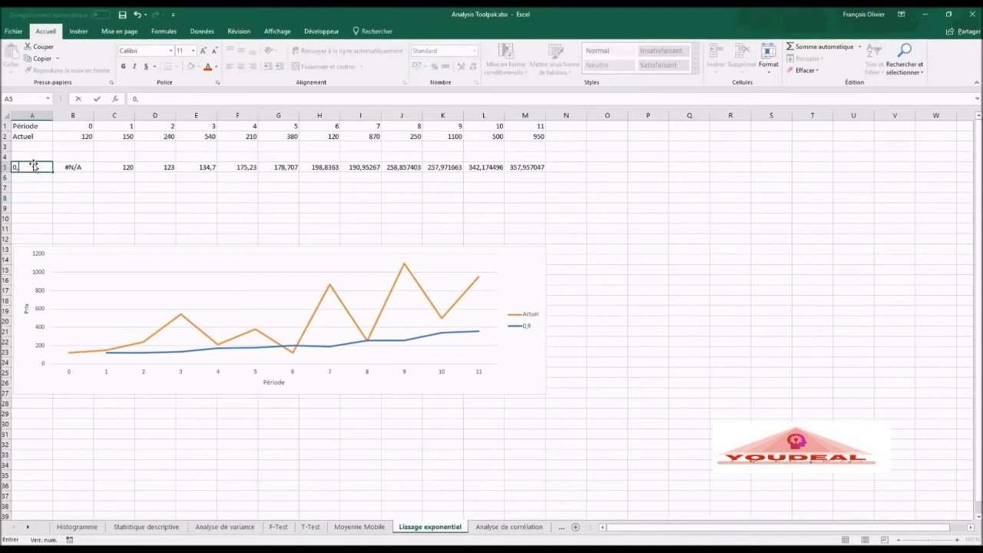
pyautogui.write('9')
pyautogui.press('Return')
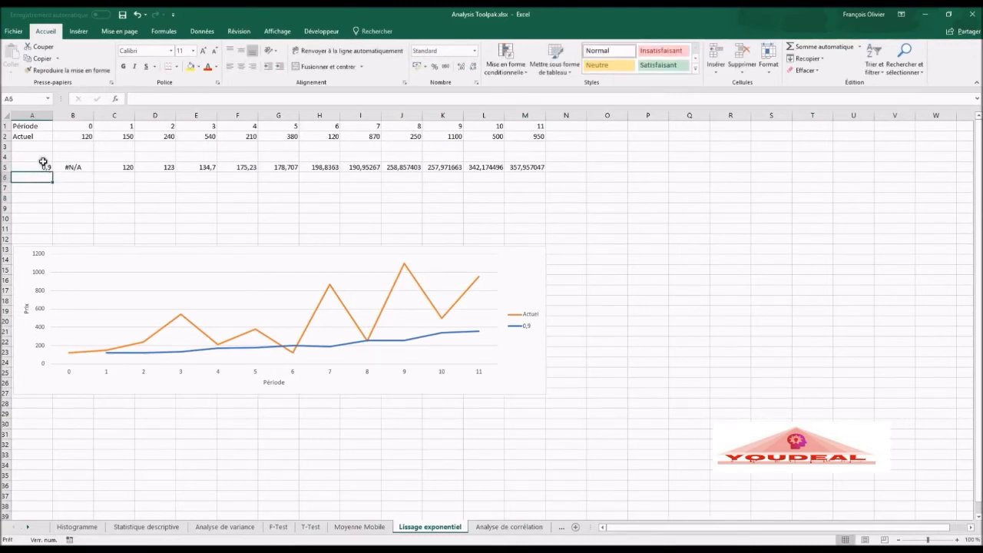
pyautogui.click(40, 153)
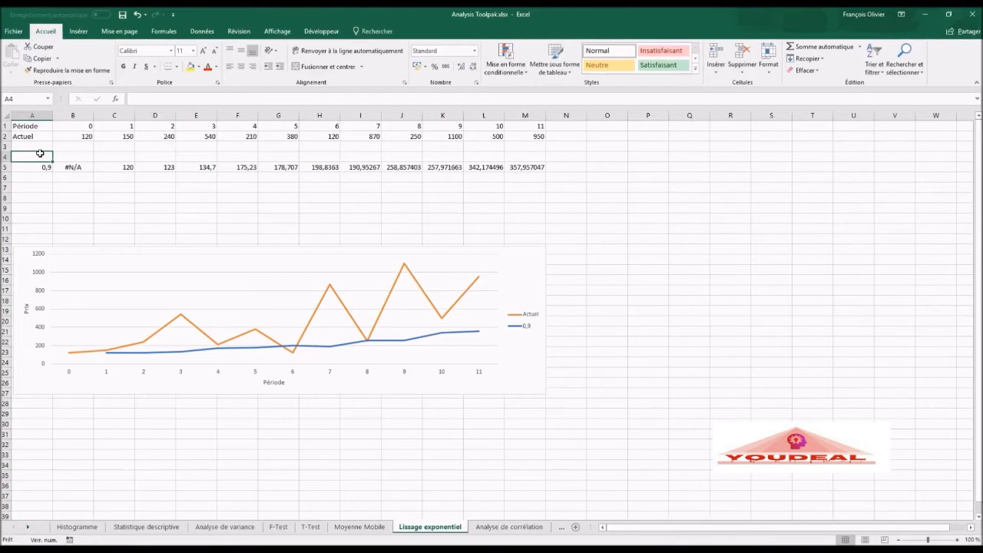
pyautogui.write('0,')
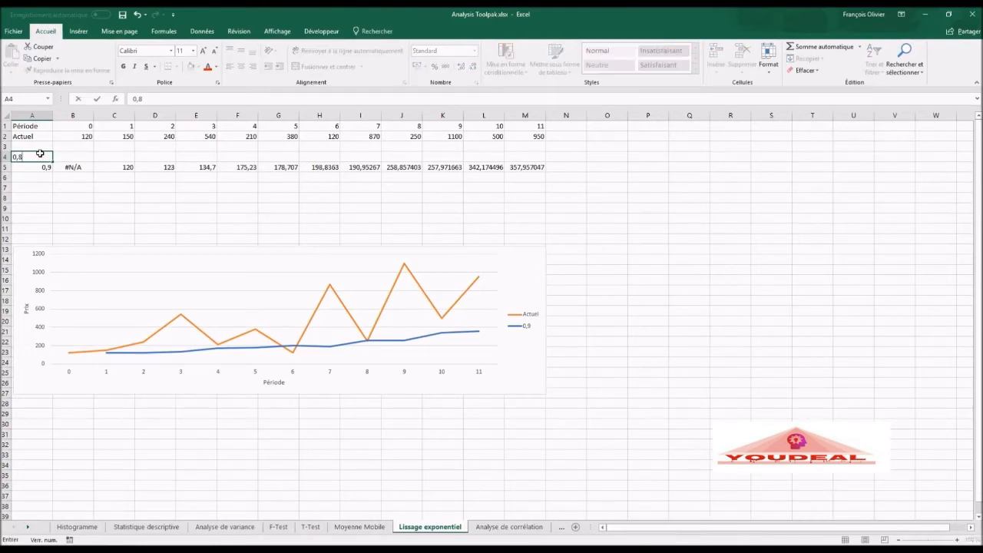
pyautogui.write('8')
pyautogui.press('Return')
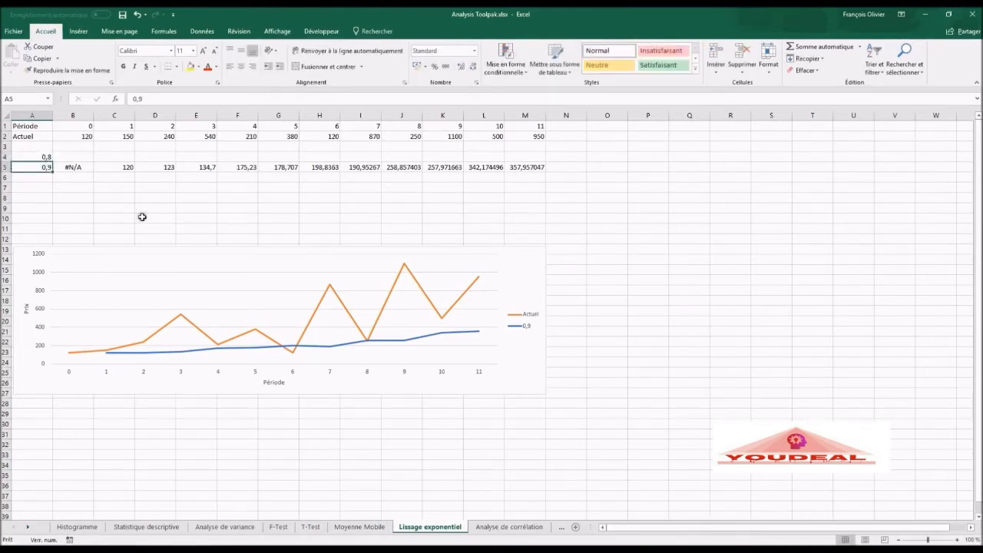
# Step: Run an exponential smoothing analysis on B2:M2 with a smoothing parameter of 0,8 and output starting in cell B4
pyautogui.click(75, 157)
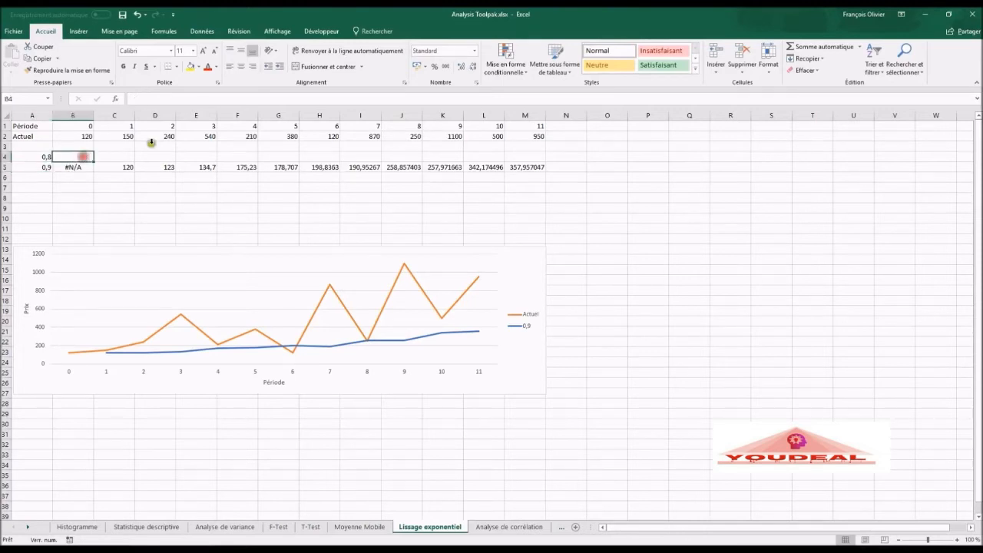
pyautogui.click(206, 33)
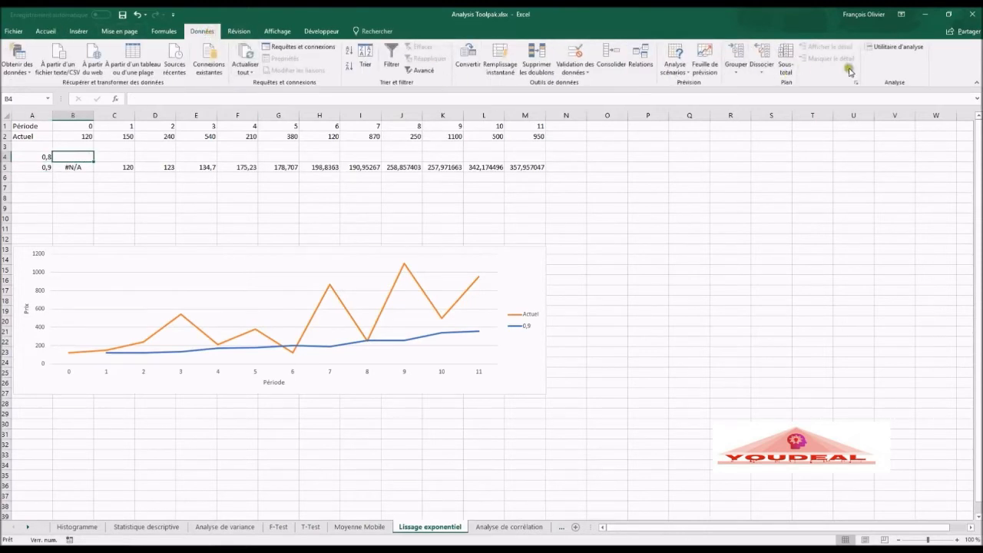
pyautogui.click(895, 47)
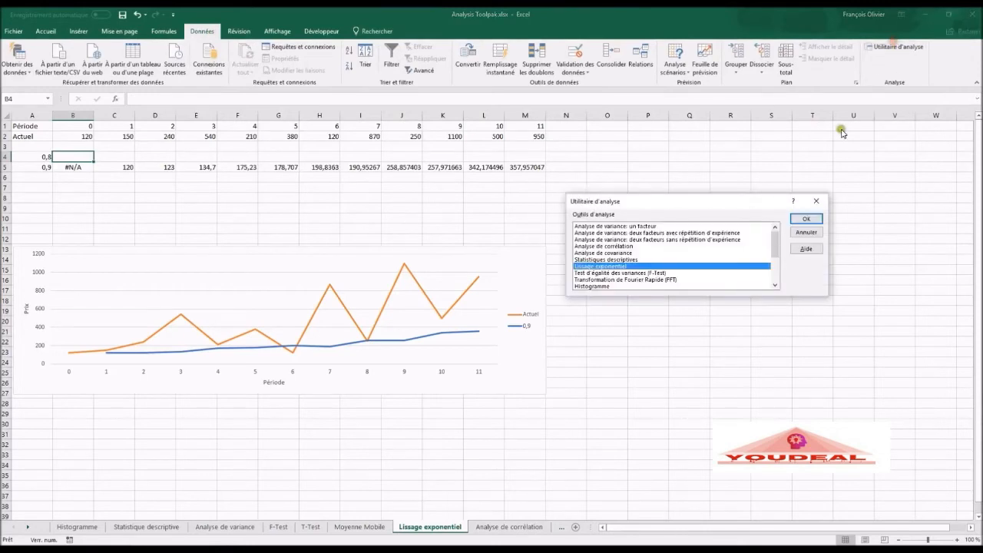
pyautogui.click(807, 219)
pyautogui.click(706, 227)
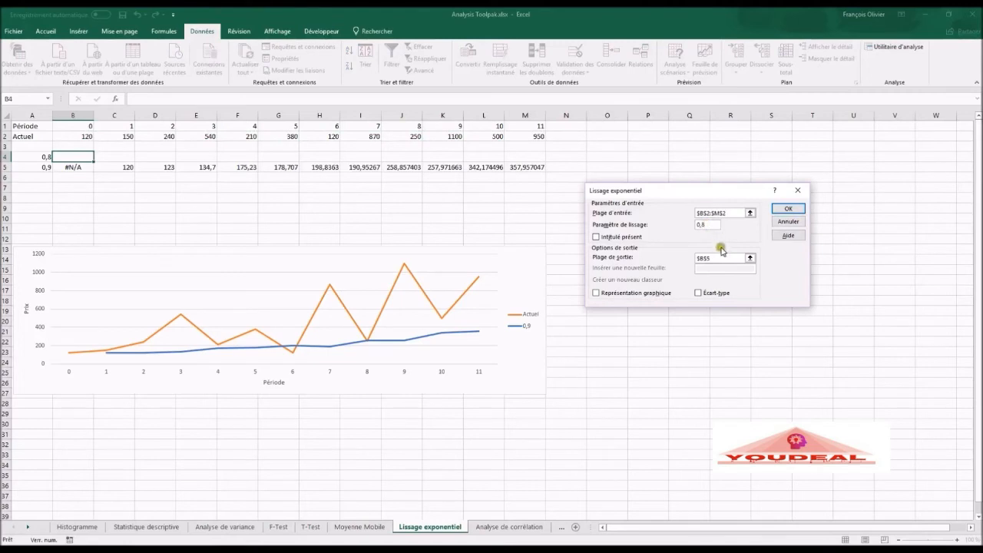
pyautogui.click(720, 258)
pyautogui.press('BackSpace')
pyautogui.click(787, 210)
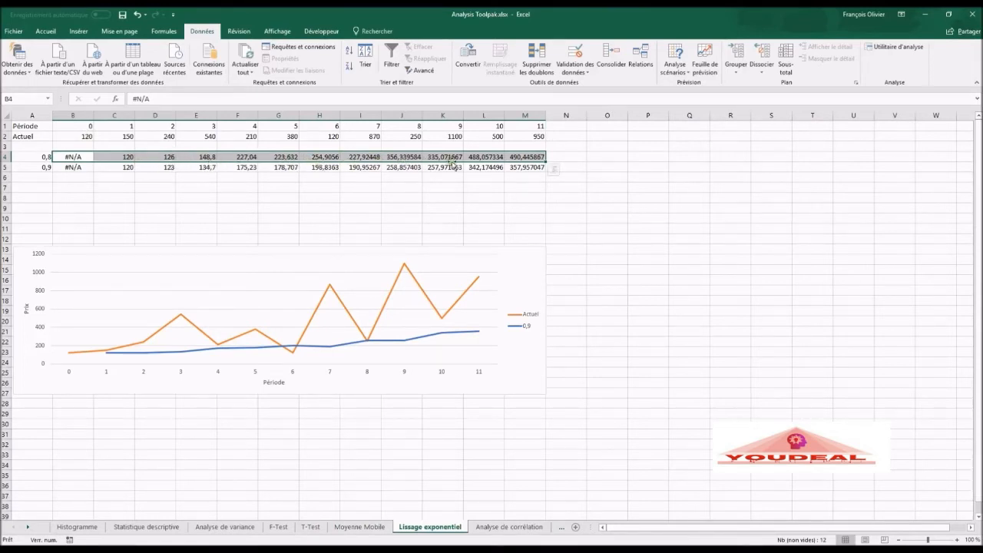
# Step: Add a series named 0,8 with the values in B4:M4 to the chart and apply the data source changes
pyautogui.click(292, 249)
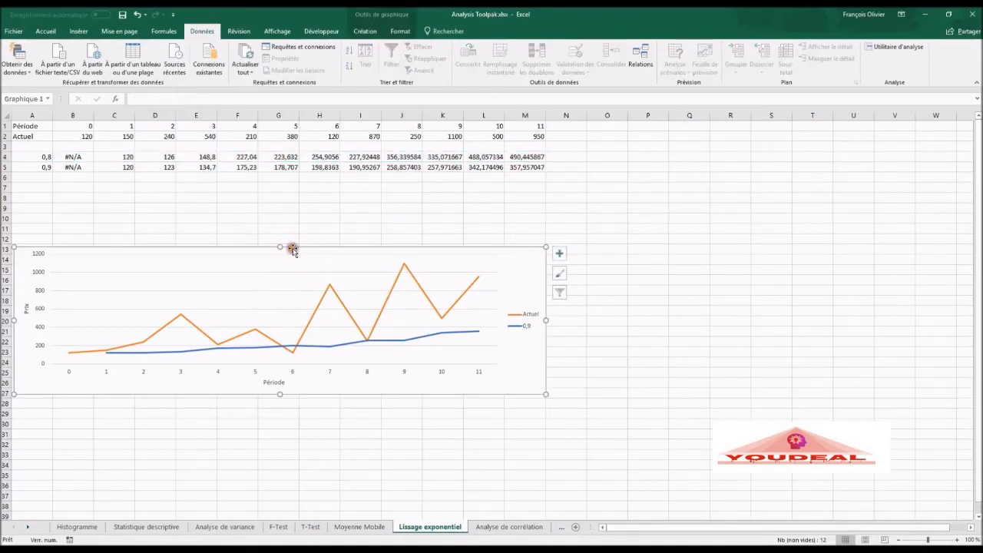
pyautogui.click(367, 32)
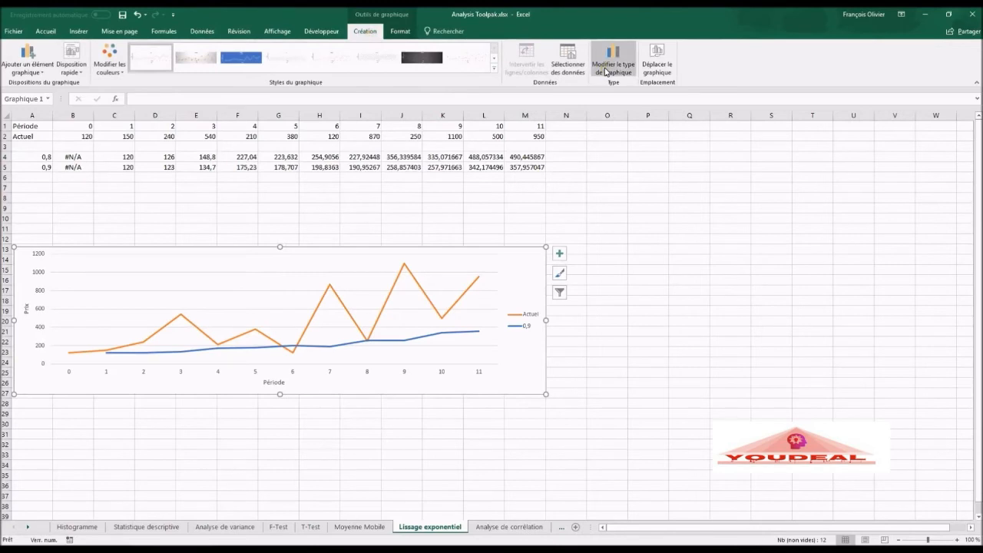
pyautogui.click(566, 65)
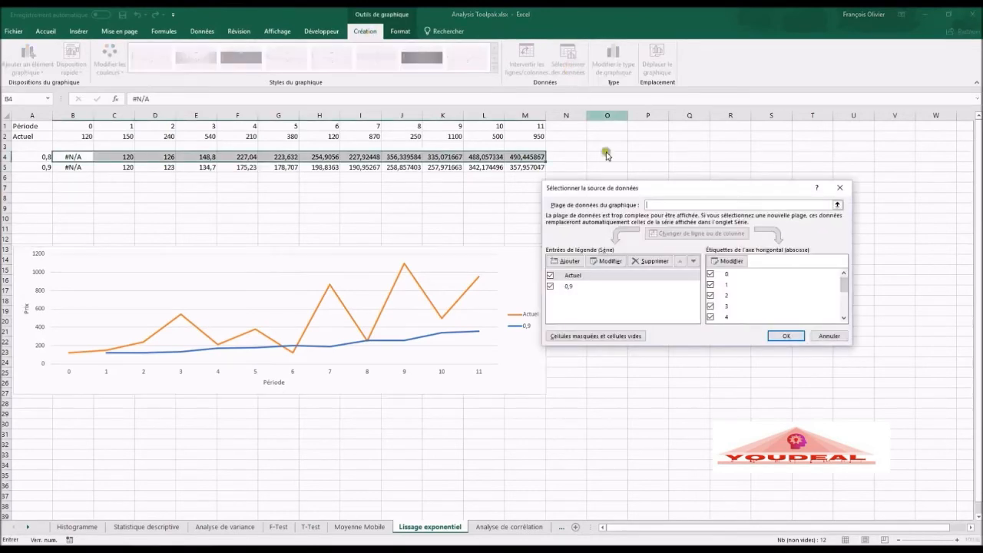
pyautogui.click(583, 262)
pyautogui.write('0,8')
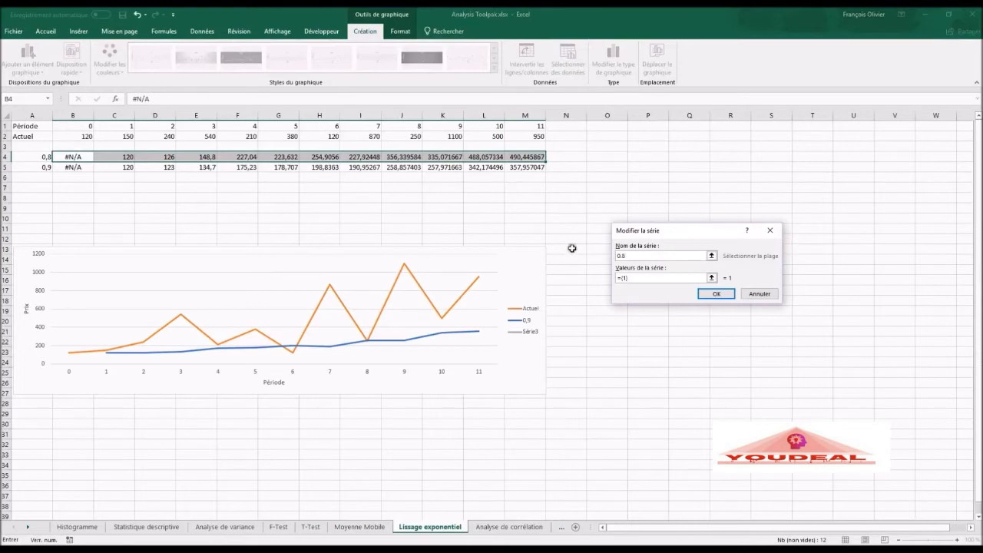
pyautogui.click(631, 278)
pyautogui.moveTo(77, 156); pyautogui.dragTo(522, 157)
pyautogui.click(719, 295)
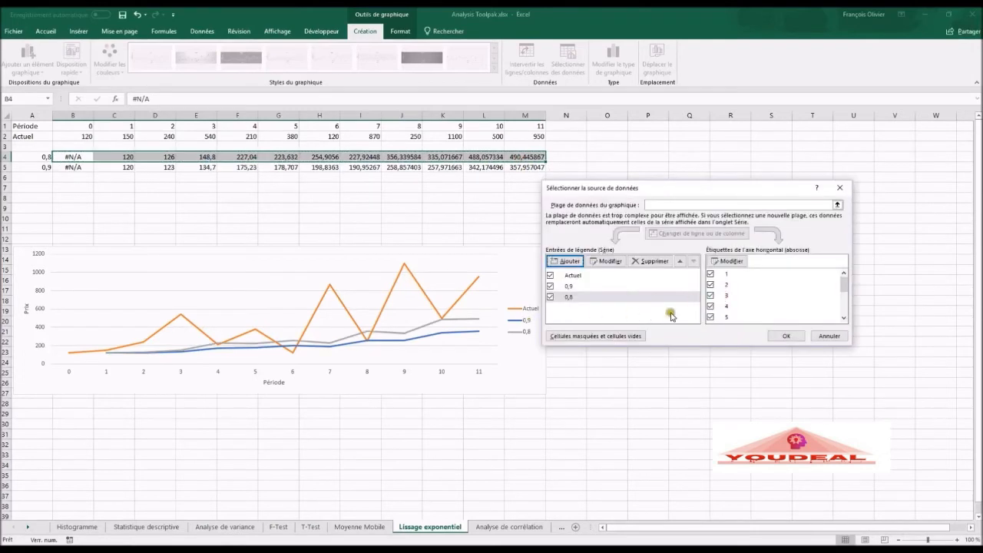
pyautogui.click(771, 337)
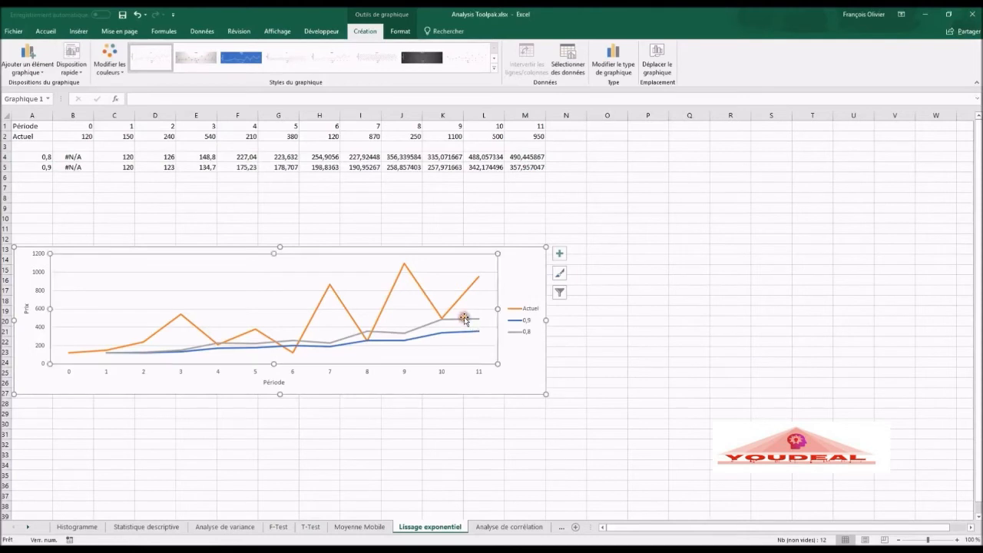
# Step: Change the outline colour of the chart's 0,8 series line to red
pyautogui.click(442, 318)
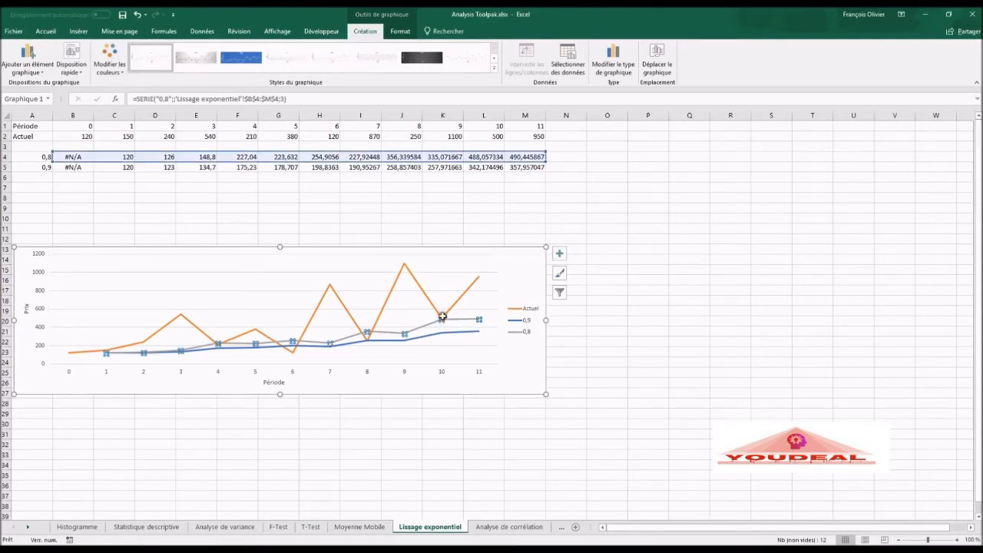
pyautogui.rightClick(442, 320)
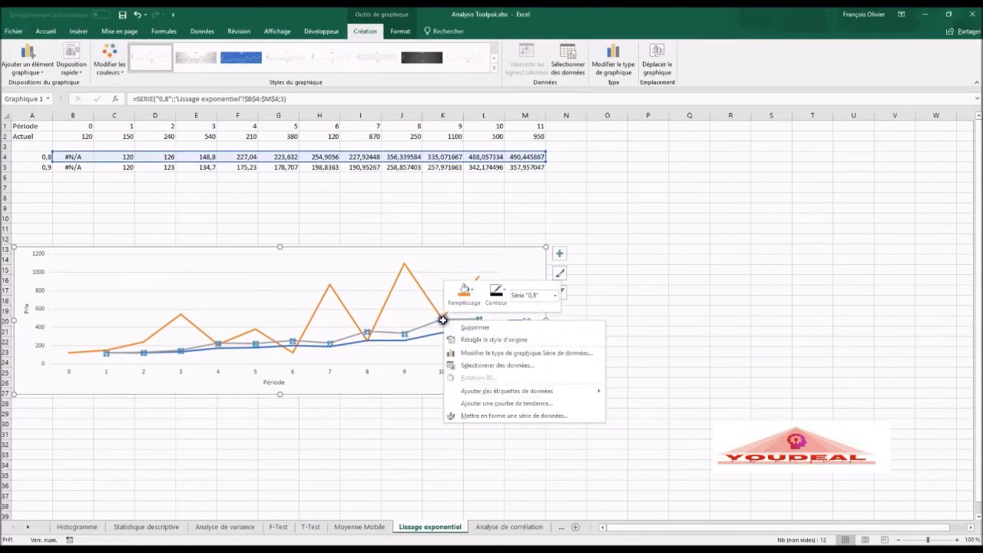
pyautogui.click(503, 294)
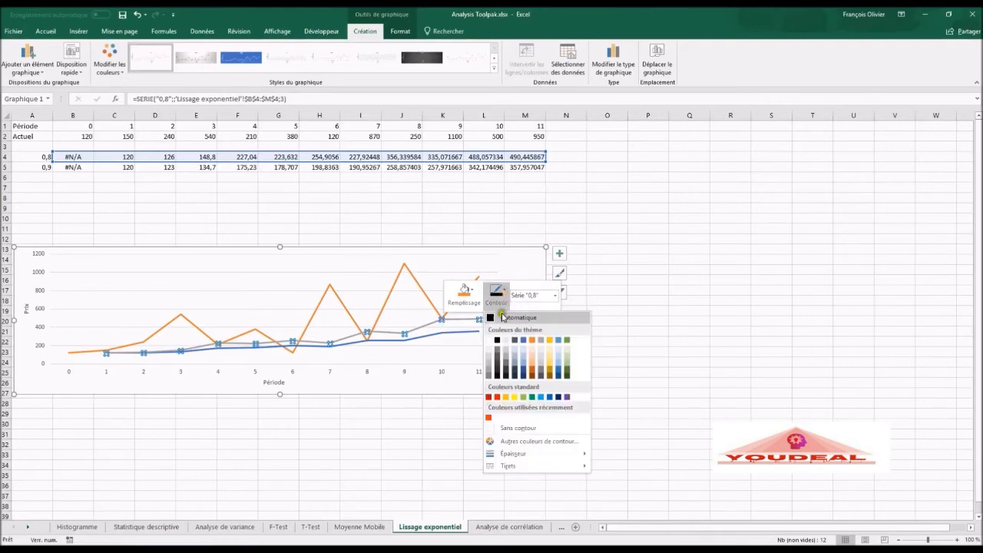
pyautogui.click(496, 399)
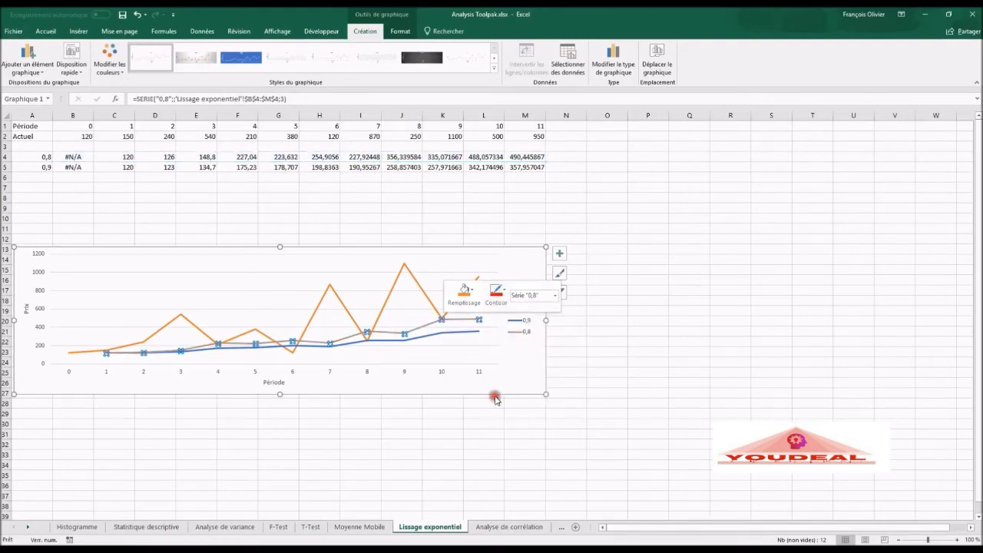
pyautogui.click(602, 361)
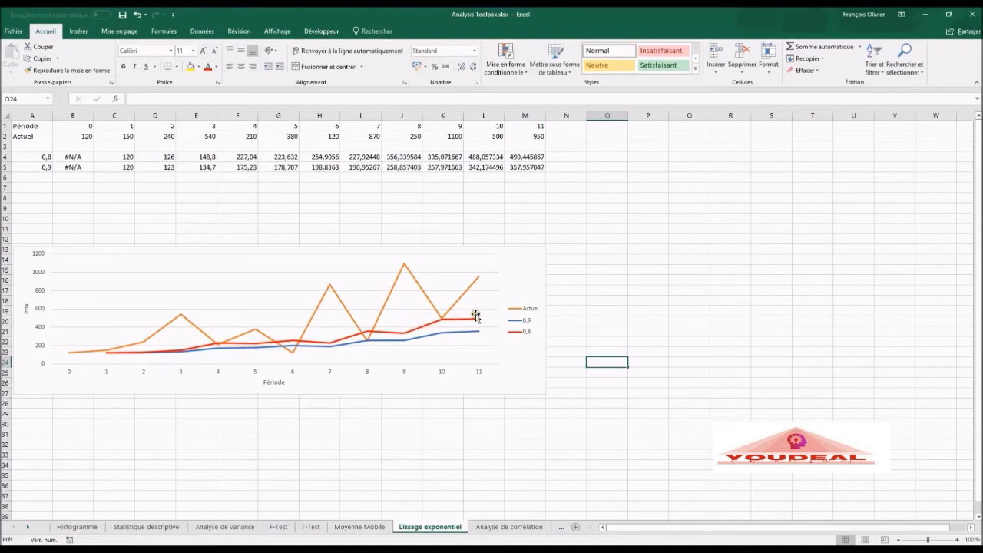
# Step: Label the next smoothing row by entering 0,3 in cell A3
pyautogui.click(44, 146)
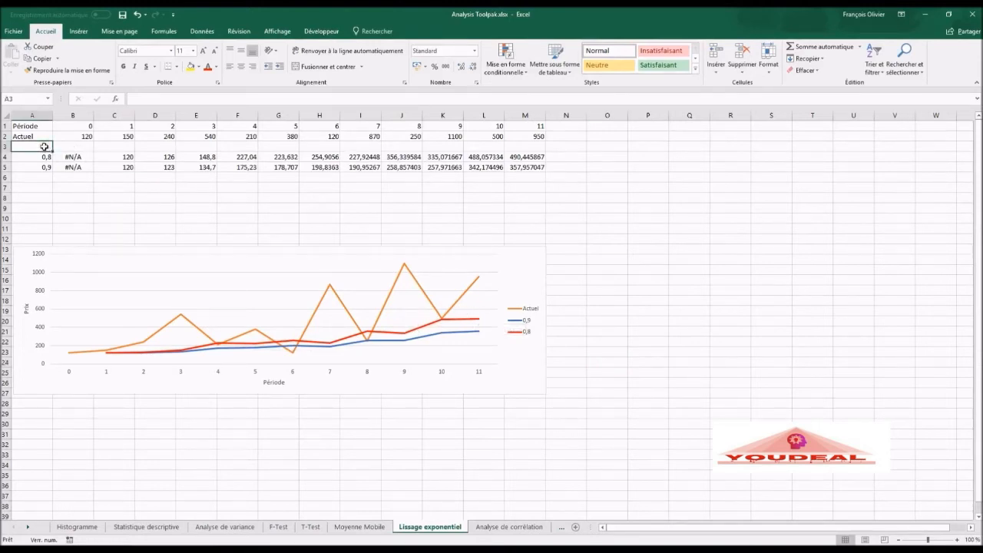
pyautogui.write('0,3')
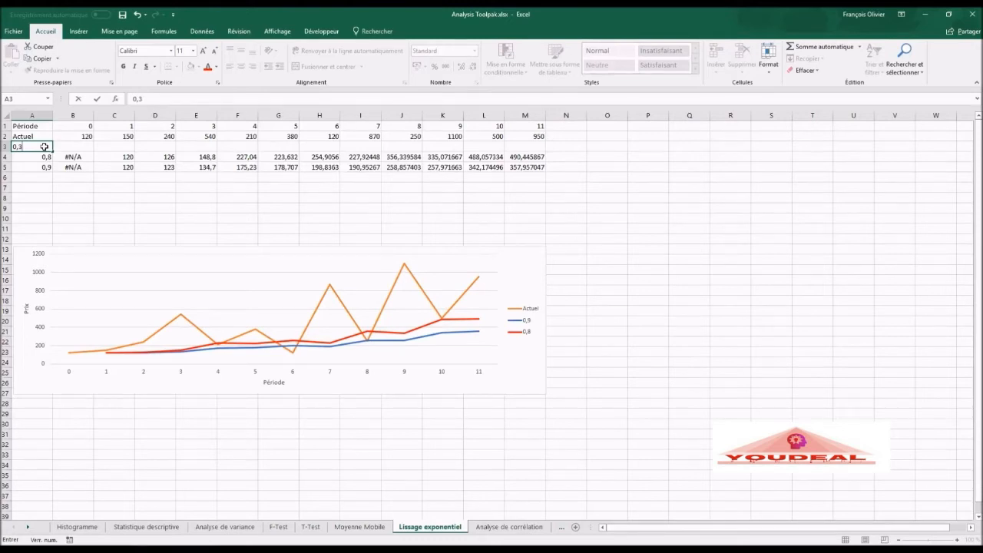
pyautogui.press('Return')
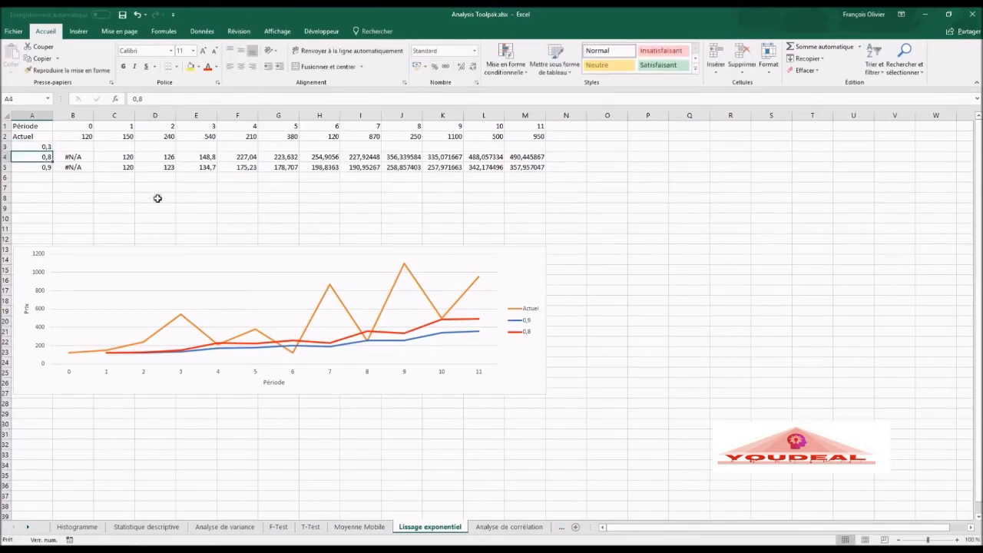
# Step: Run exponential smoothing on B2:M2 with parameter 0,3 and output starting in B3, and check the resulting formula in D3
pyautogui.click(86, 145)
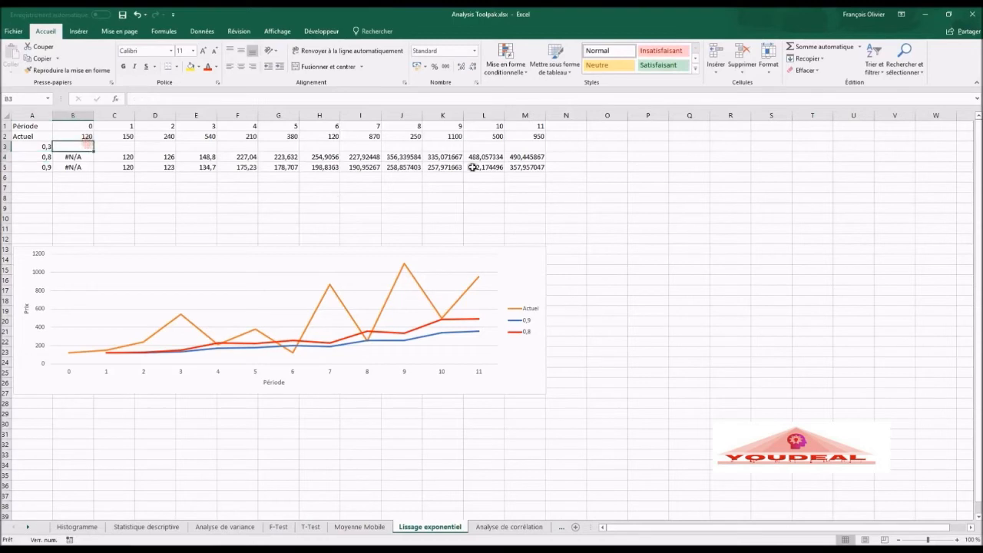
pyautogui.click(201, 32)
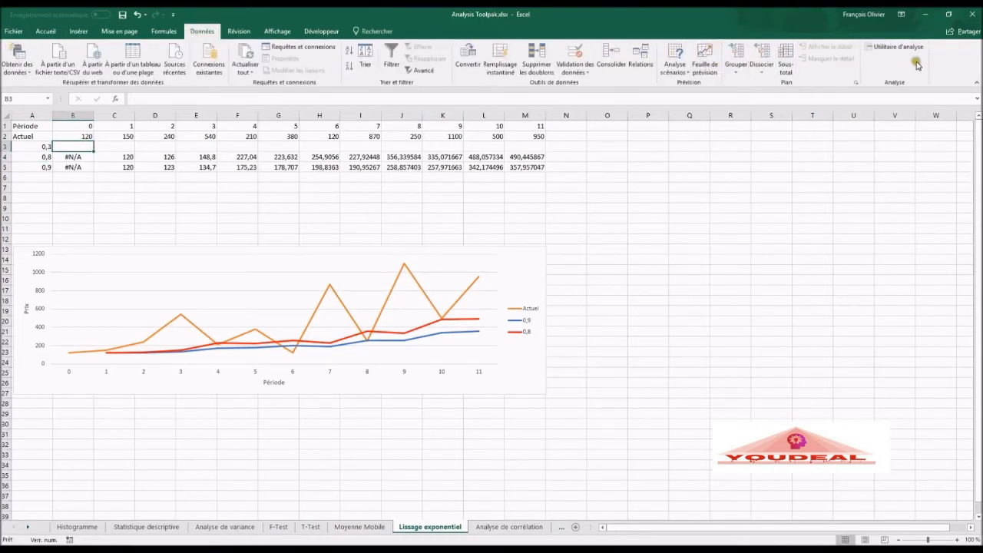
pyautogui.click(895, 47)
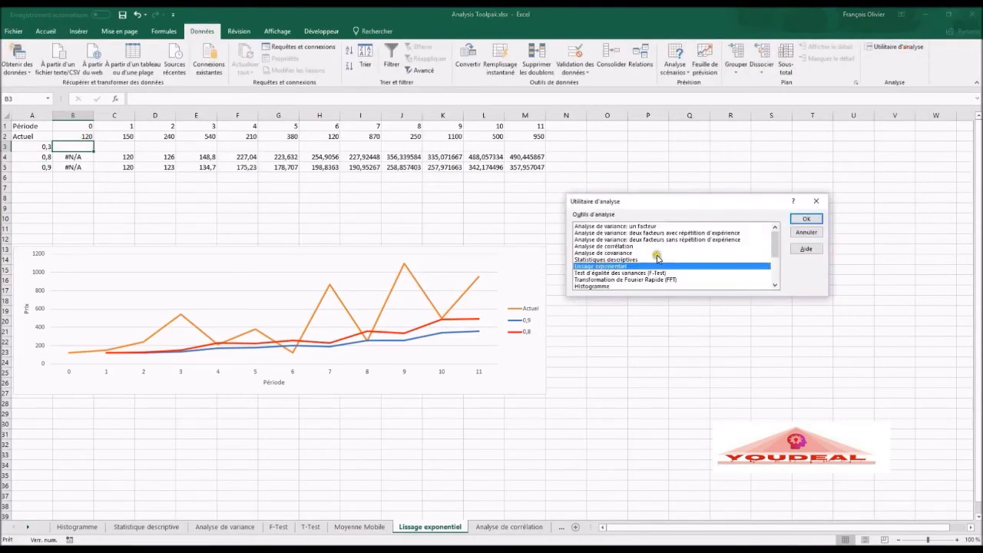
pyautogui.click(802, 218)
pyautogui.click(714, 224)
pyautogui.press('BackSpace')
pyautogui.press('BackSpace')
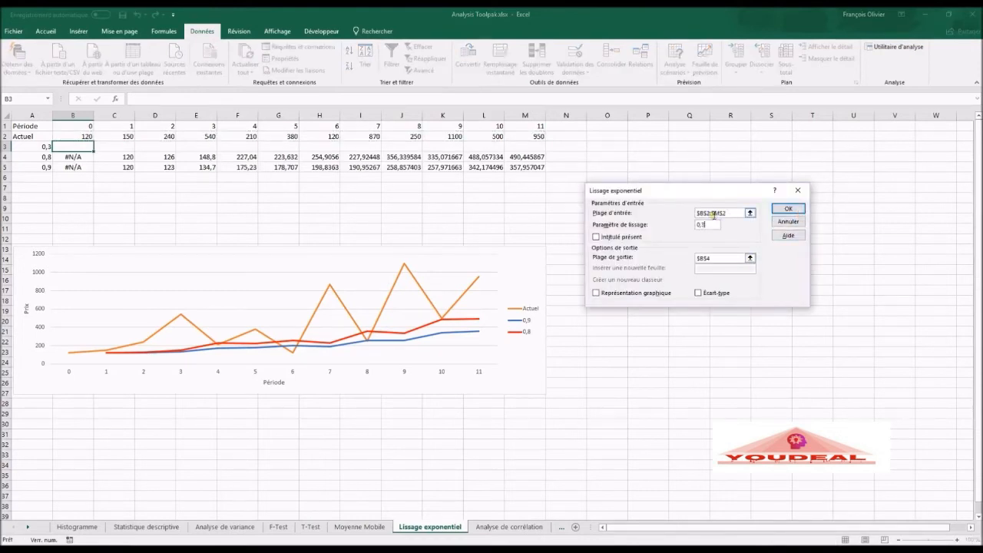
pyautogui.click(727, 258)
pyautogui.press('BackSpace')
pyautogui.click(788, 209)
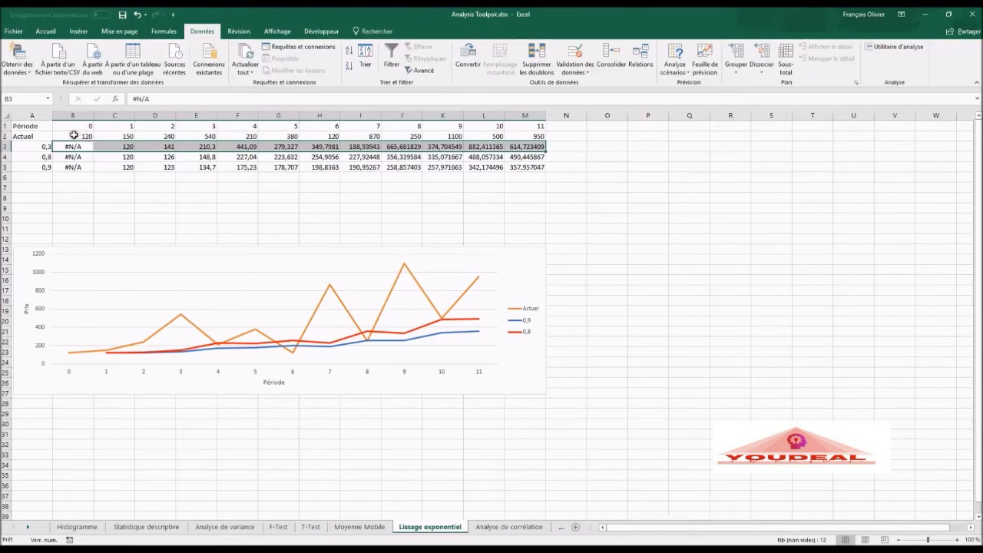
pyautogui.click(79, 134)
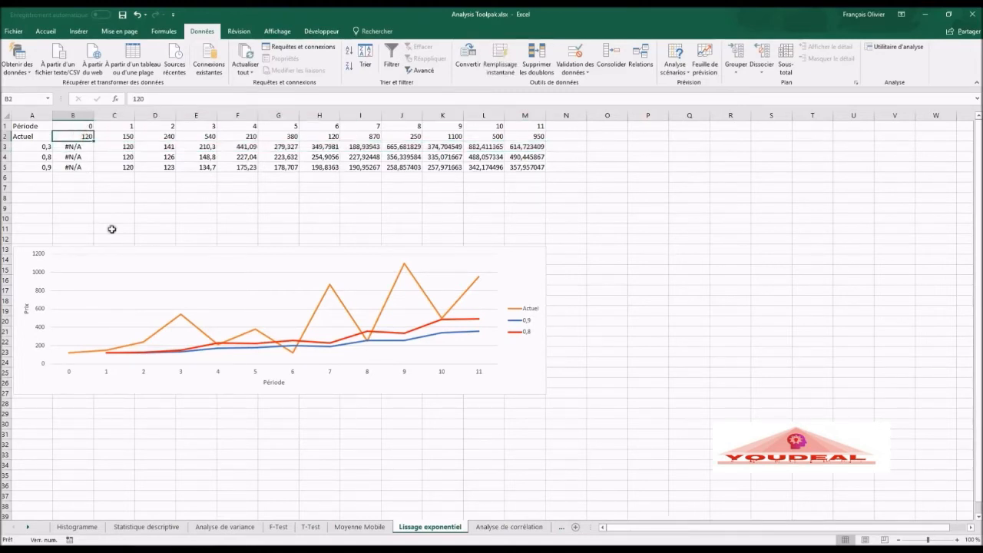
pyautogui.click(154, 146)
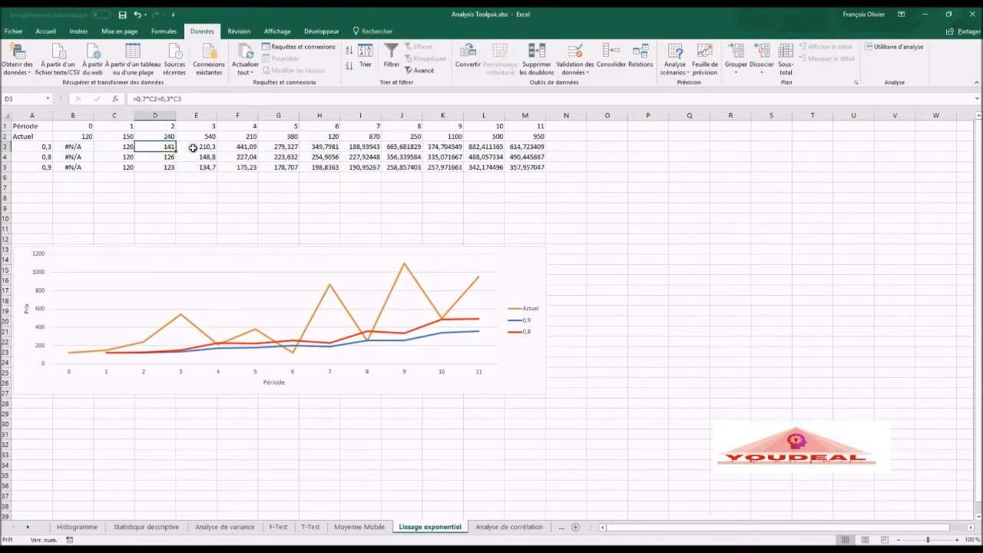
# Step: Add a series named 0,3 with the values in B3:M3 to the chart and apply the data source changes
pyautogui.click(437, 247)
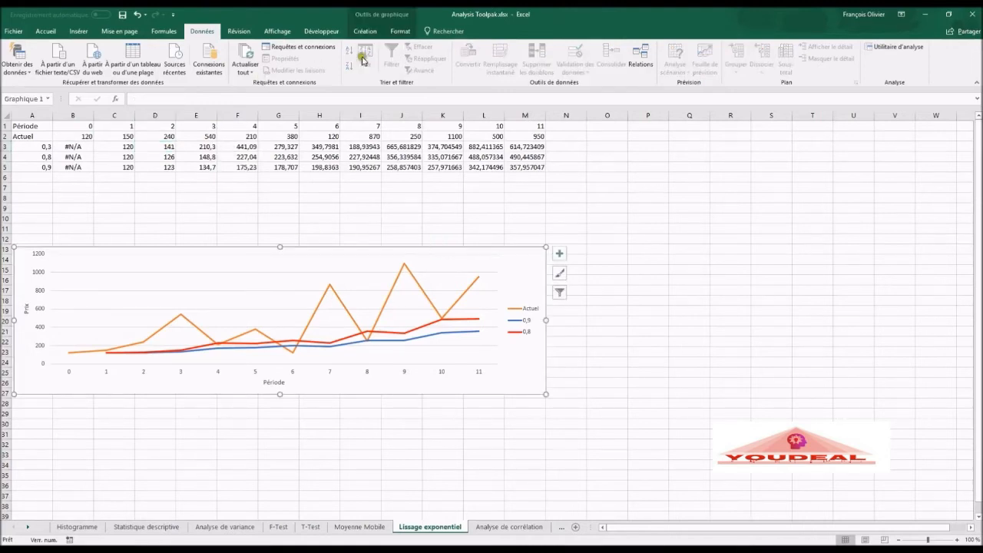
pyautogui.click(365, 31)
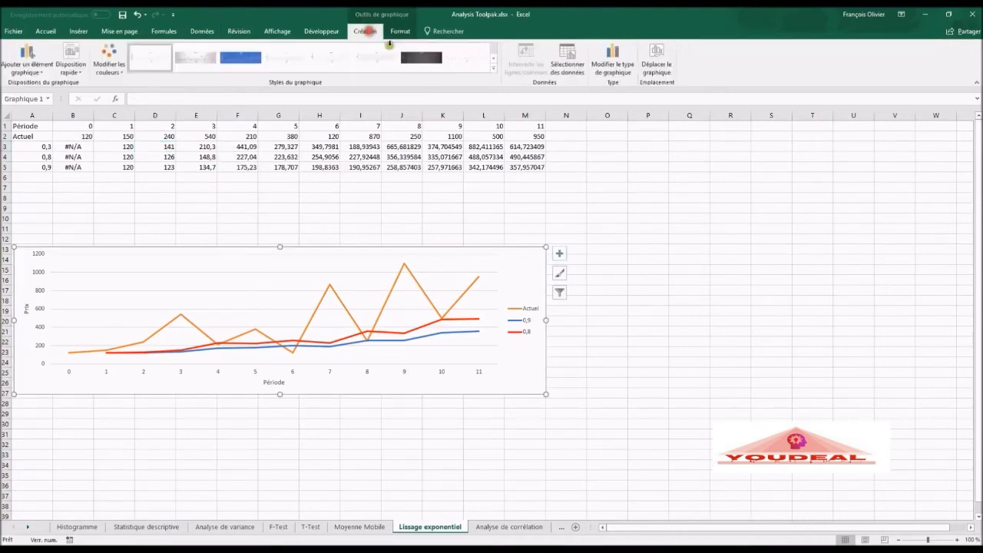
pyautogui.click(567, 60)
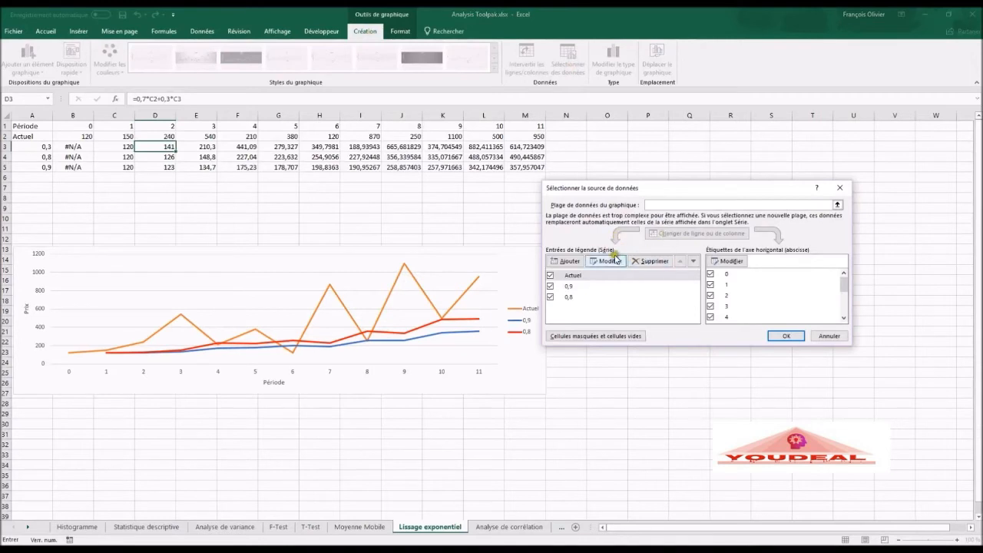
pyautogui.click(569, 261)
pyautogui.write('0')
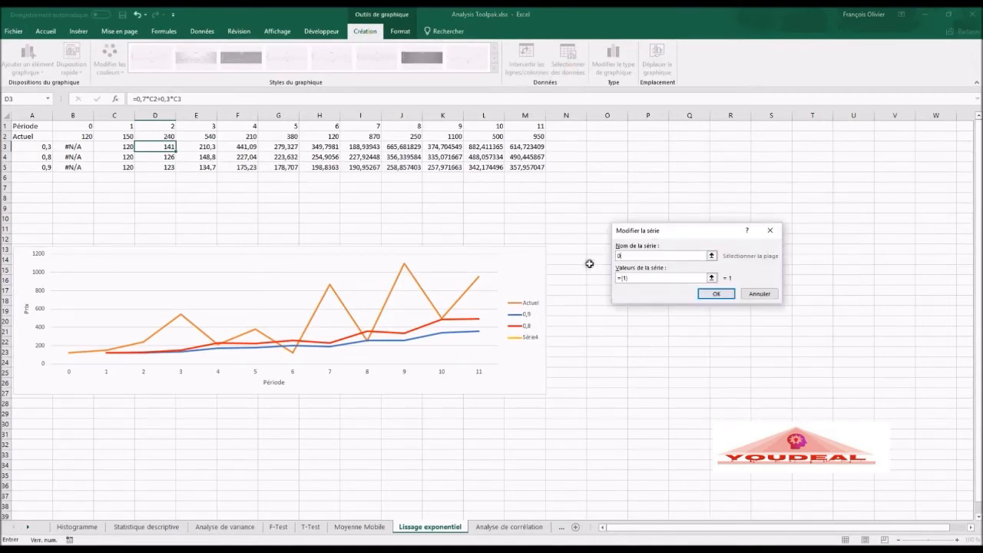
pyautogui.write(',3')
pyautogui.click(643, 278)
pyautogui.moveTo(88, 146); pyautogui.dragTo(522, 145)
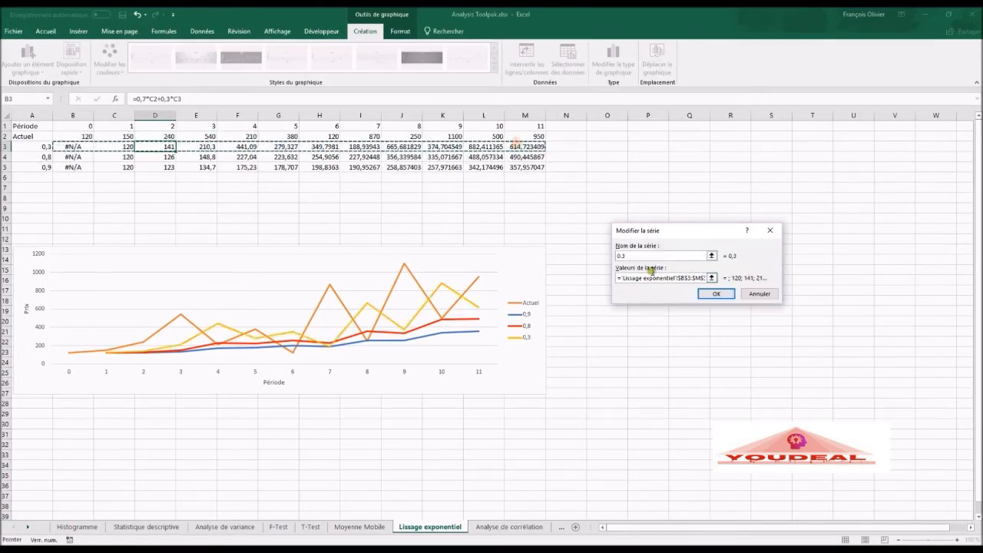
pyautogui.click(710, 295)
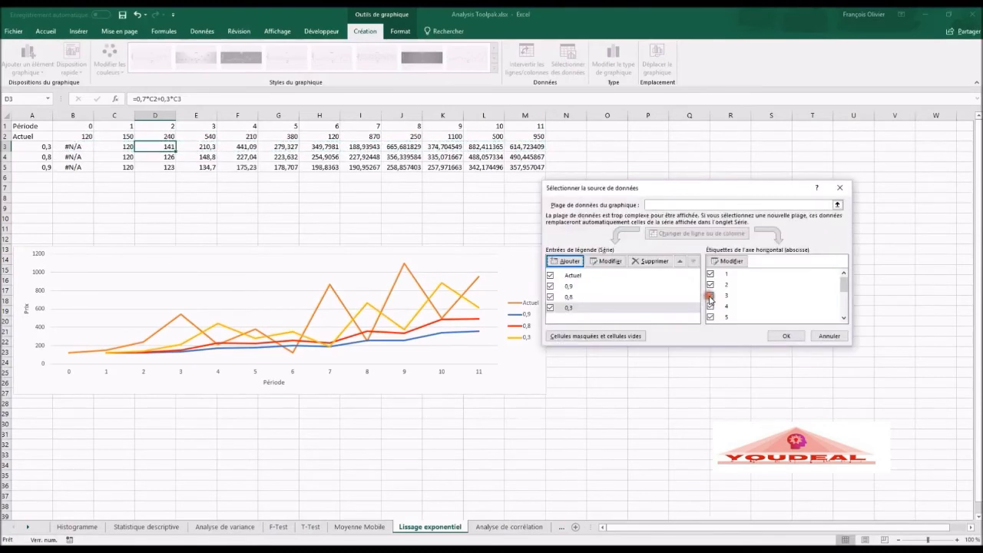
pyautogui.click(782, 338)
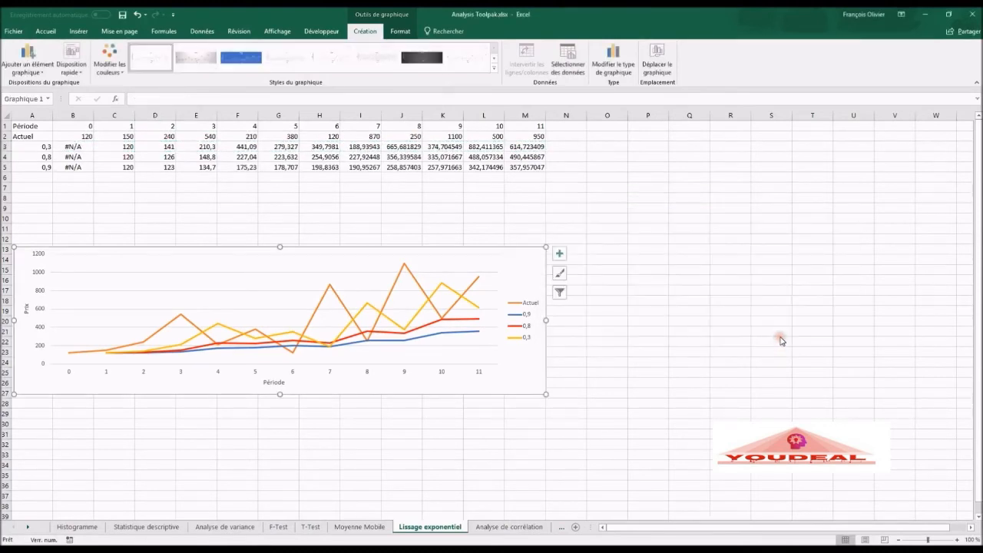
# Step: Change the outline colour of the chart's 0,3 series line to black and inspect the line's data points
pyautogui.click(453, 292)
pyautogui.click(453, 293)
pyautogui.rightClick(454, 294)
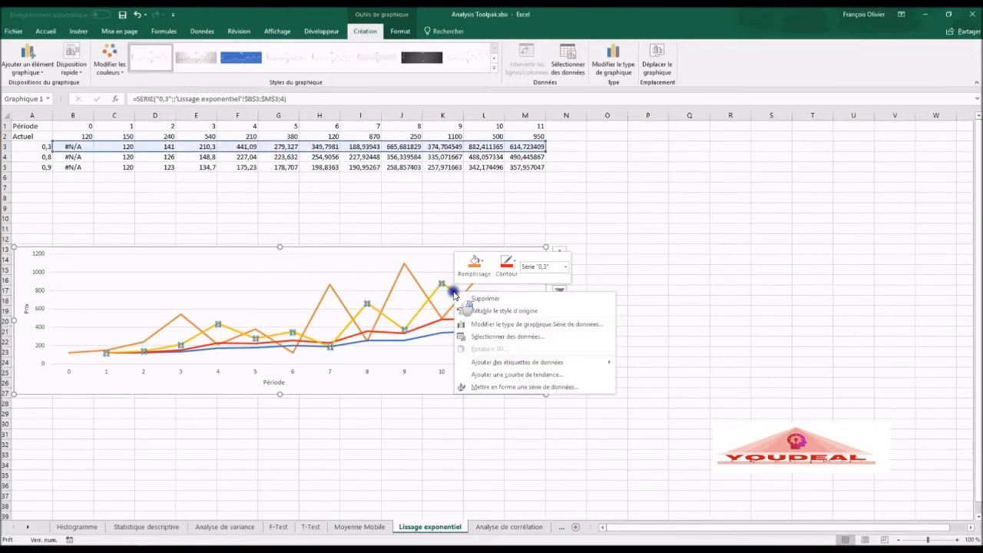
pyautogui.click(513, 265)
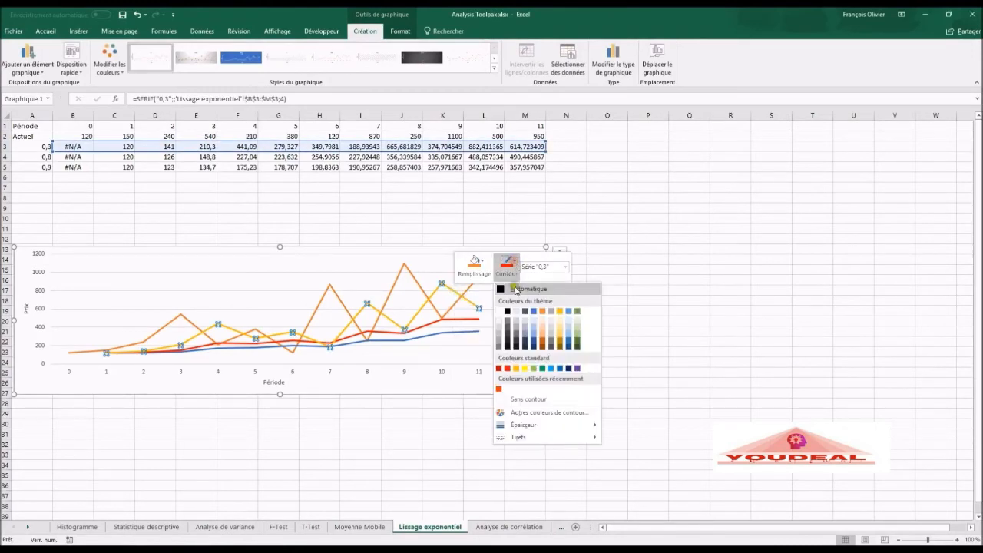
pyautogui.click(511, 311)
pyautogui.click(628, 341)
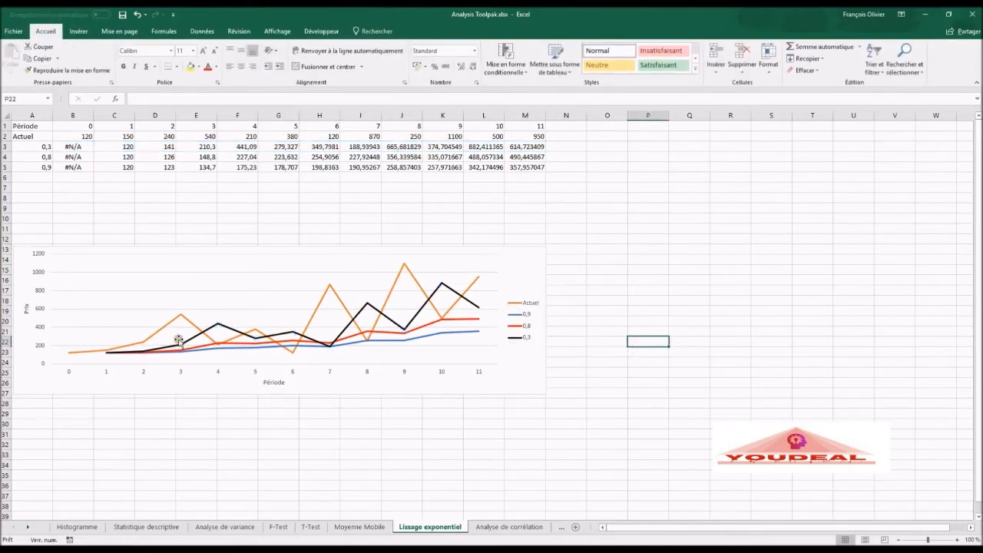
pyautogui.moveTo(217, 328)
pyautogui.moveTo(327, 350)
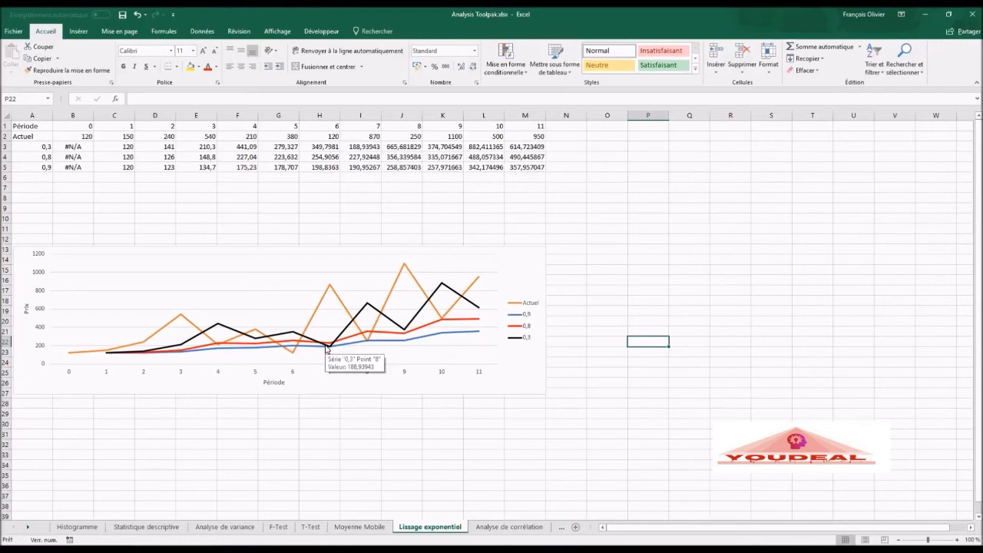
# Step: On the Analyse de corrélation sheet, review the arguments of the COEFFICIENT.CORRELATION function in cell B8
pyautogui.click(492, 527)
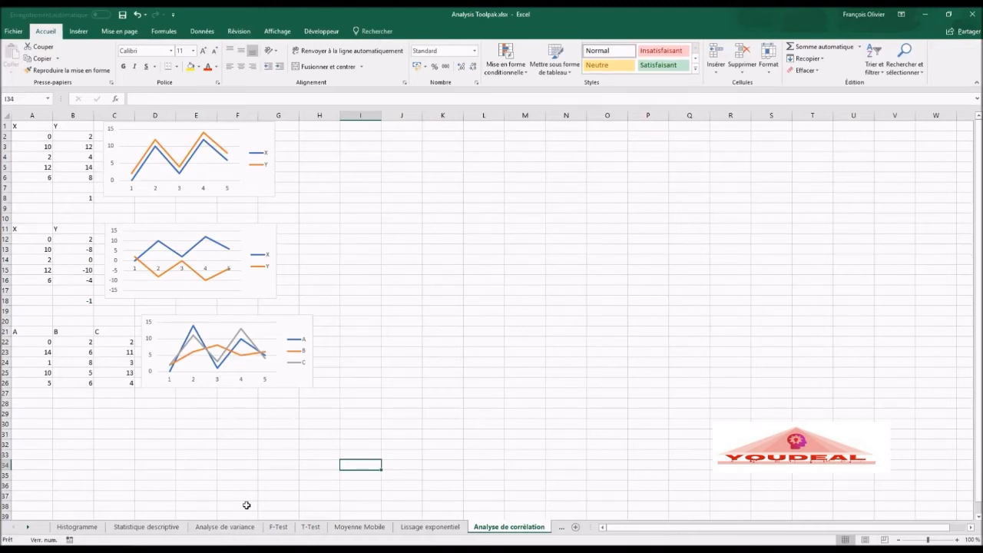
pyautogui.click(78, 197)
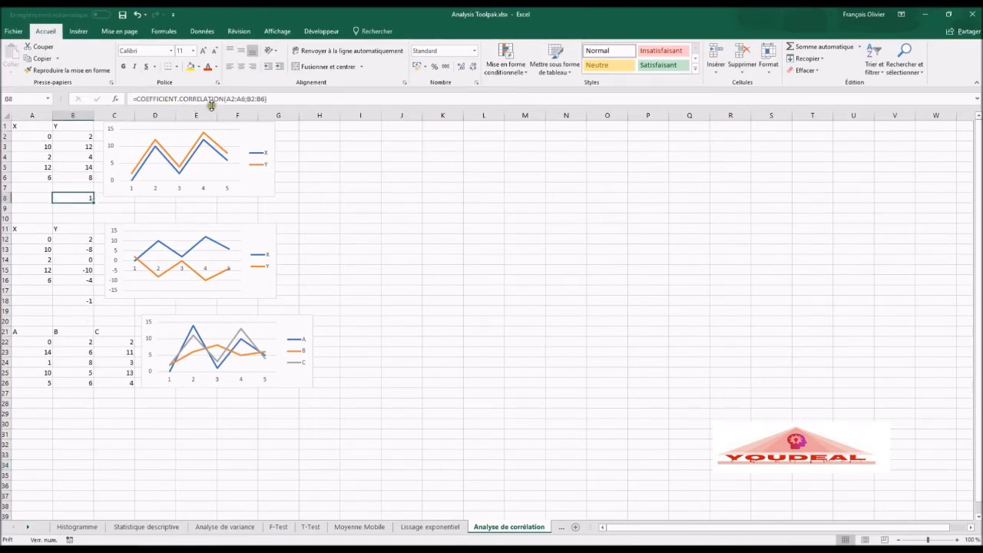
pyautogui.click(115, 98)
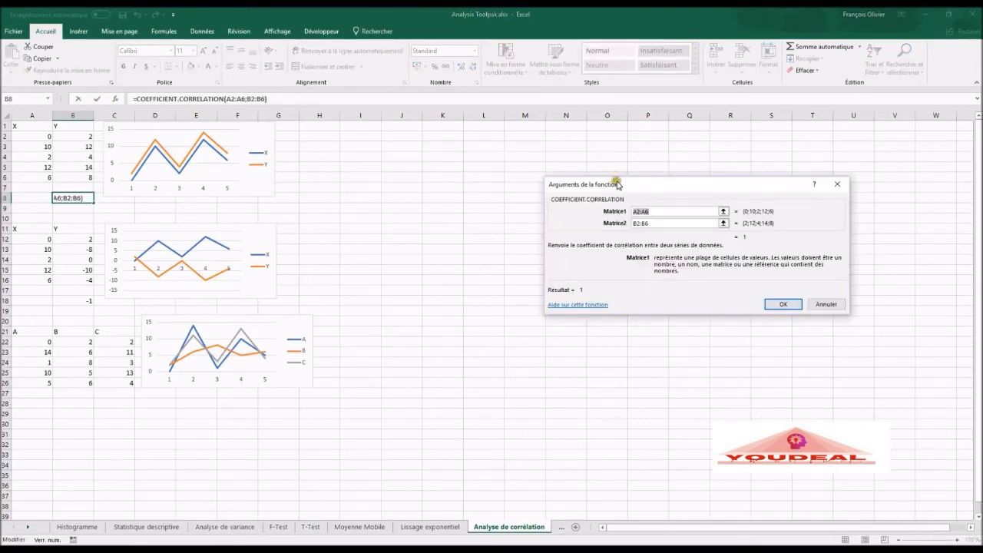
pyautogui.moveTo(615, 178); pyautogui.dragTo(381, 183)
pyautogui.click(430, 214)
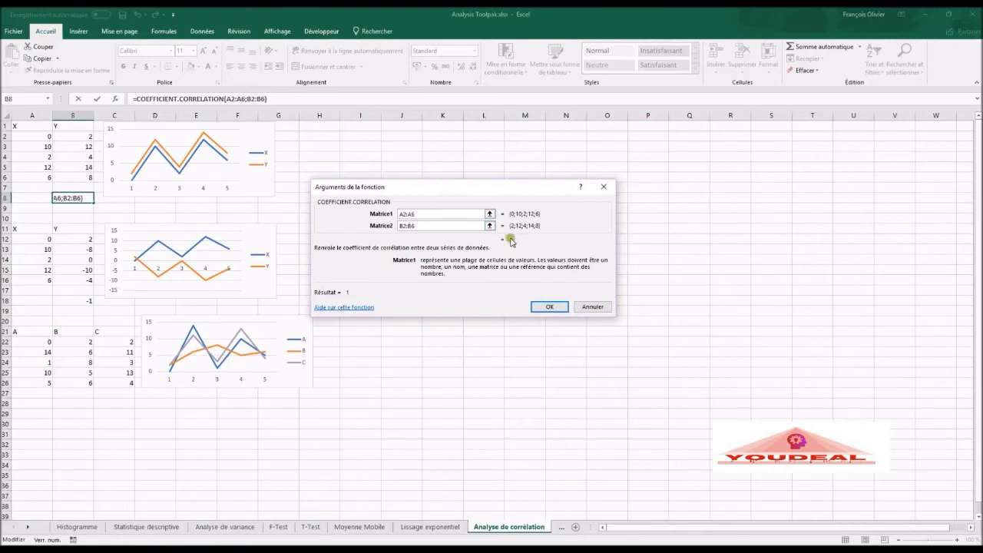
pyautogui.click(550, 307)
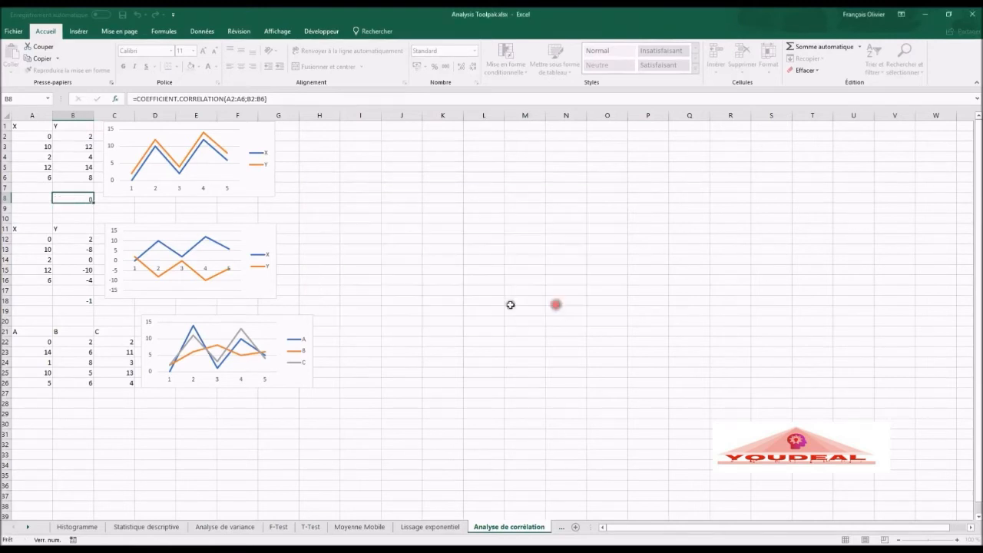
# Step: Check the correlation formula in B18 and compare the two X and Y charts
pyautogui.click(83, 301)
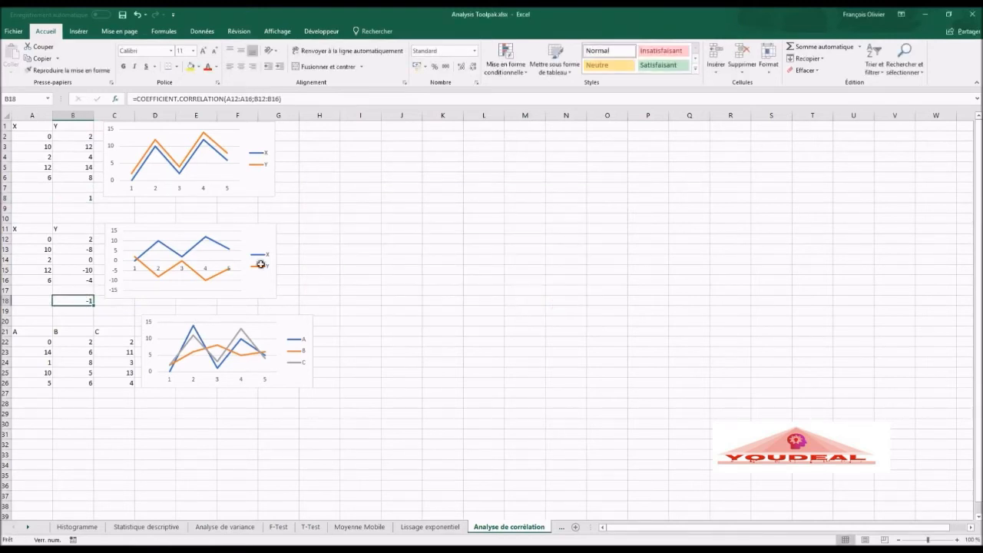
pyautogui.click(400, 228)
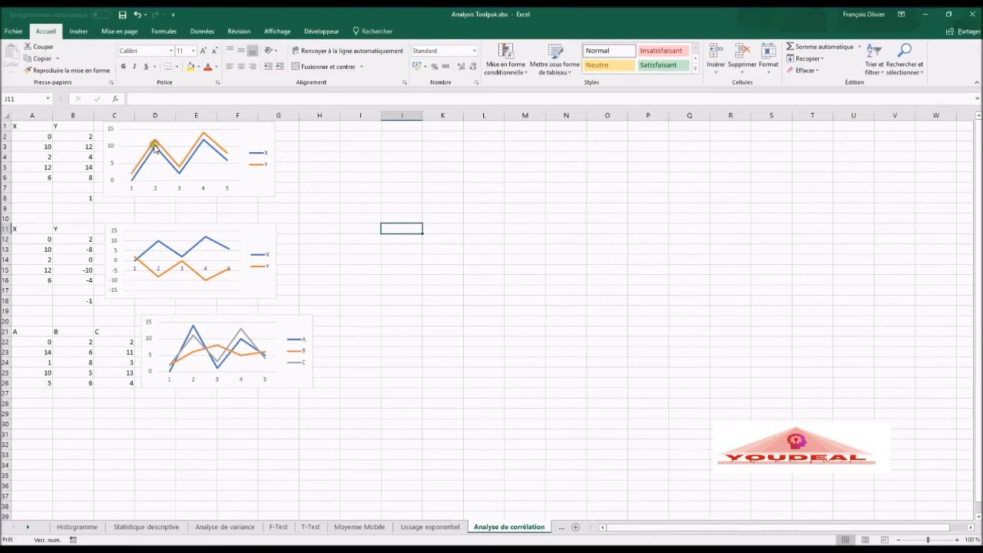
pyautogui.moveTo(154, 148)
pyautogui.click(88, 301)
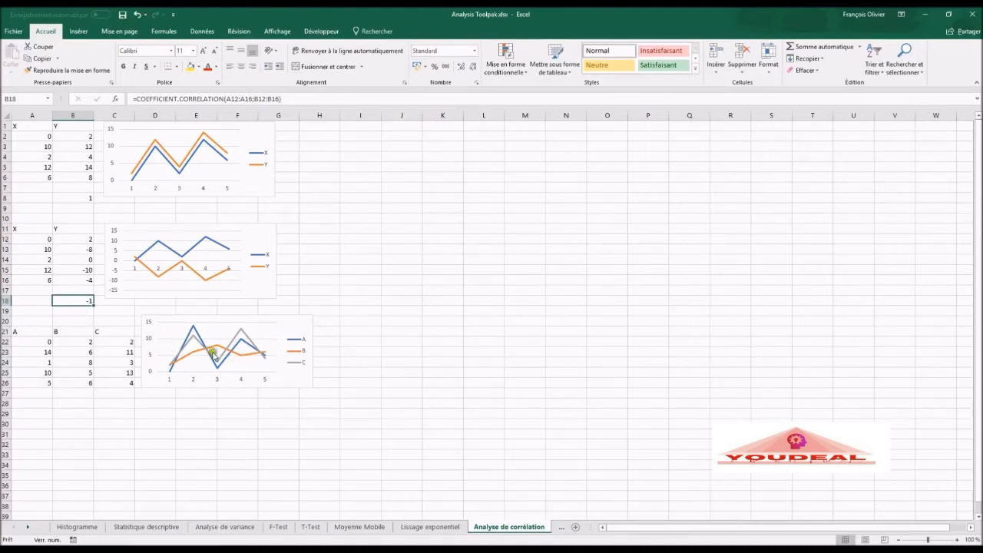
# Step: Set up a ToolPak correlation analysis on A21:C26, grouped by columns, with labels in the first row
pyautogui.click(70, 350)
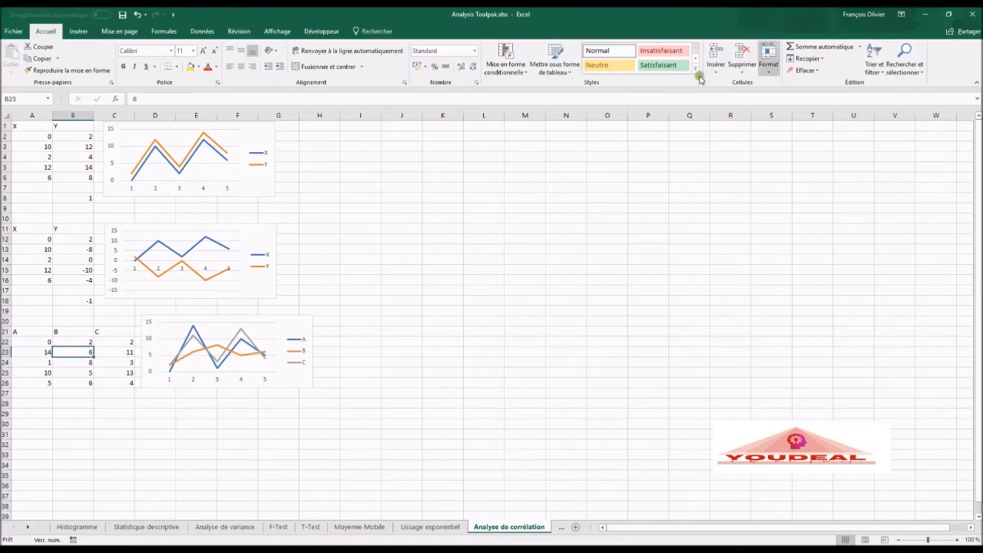
pyautogui.click(209, 29)
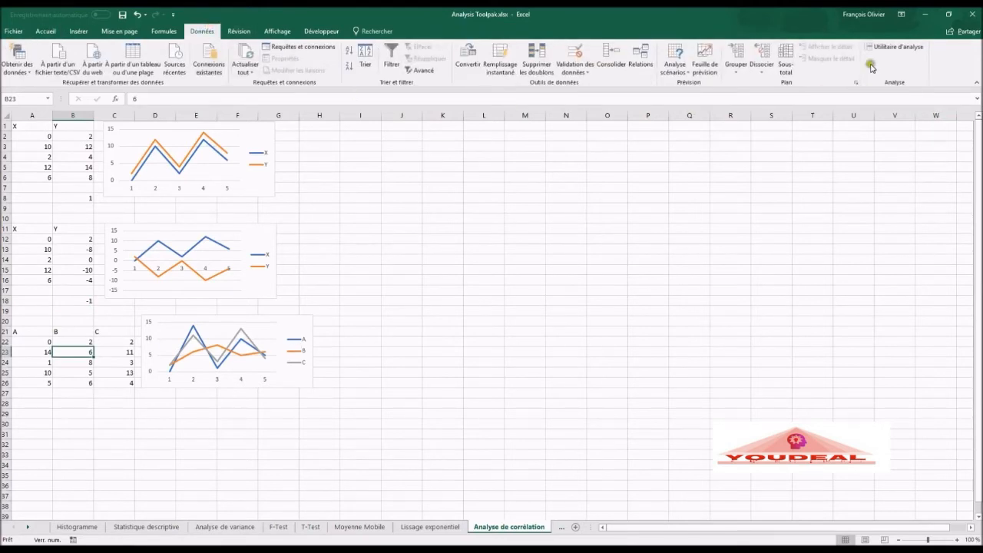
pyautogui.click(894, 47)
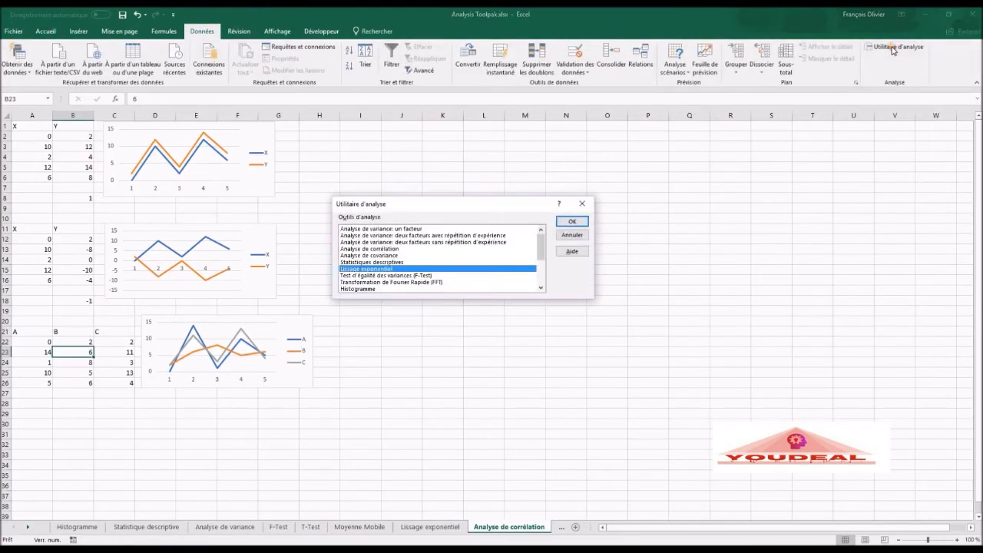
pyautogui.click(521, 268)
pyautogui.click(390, 249)
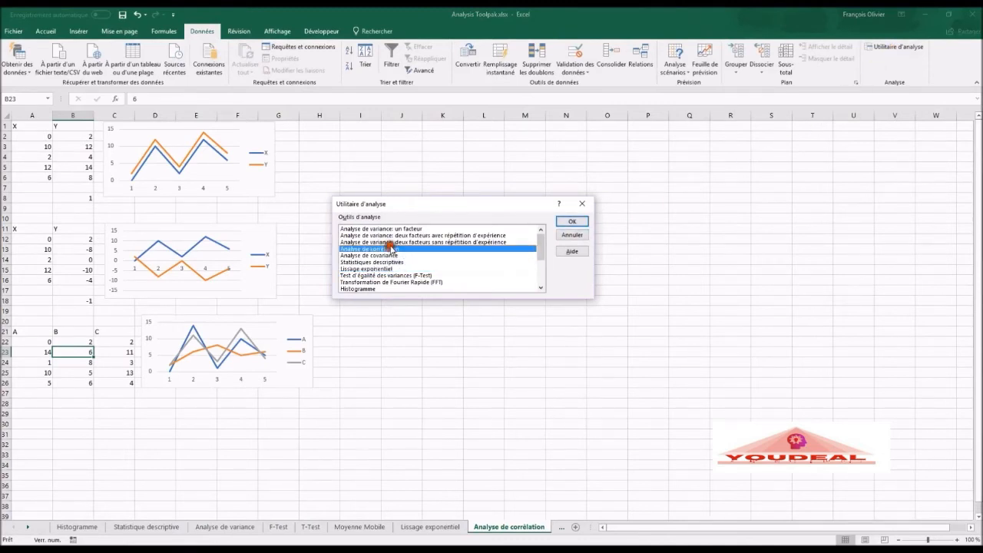
pyautogui.click(571, 221)
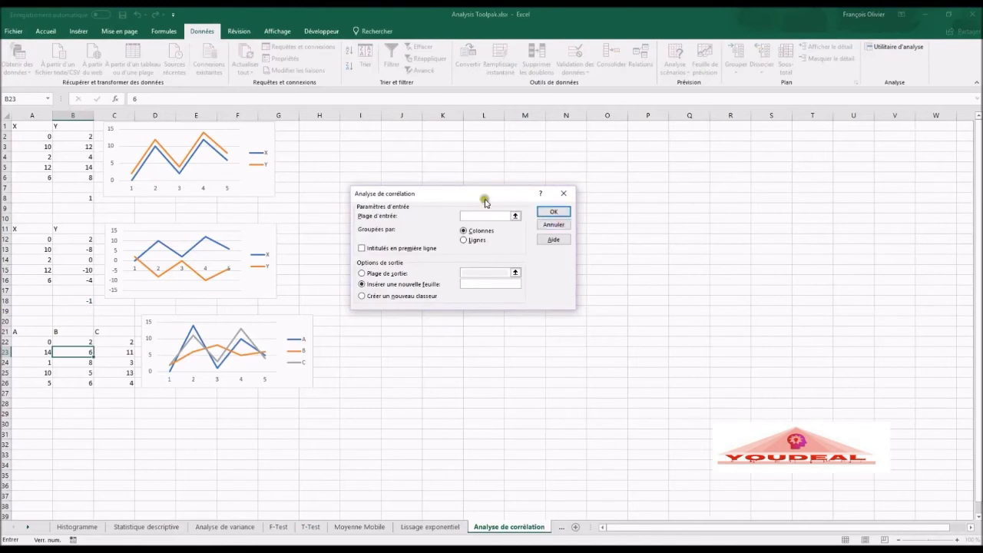
pyautogui.moveTo(463, 194); pyautogui.dragTo(479, 197)
pyautogui.click(34, 330)
pyautogui.moveTo(34, 331); pyautogui.dragTo(109, 382)
pyautogui.click(392, 252)
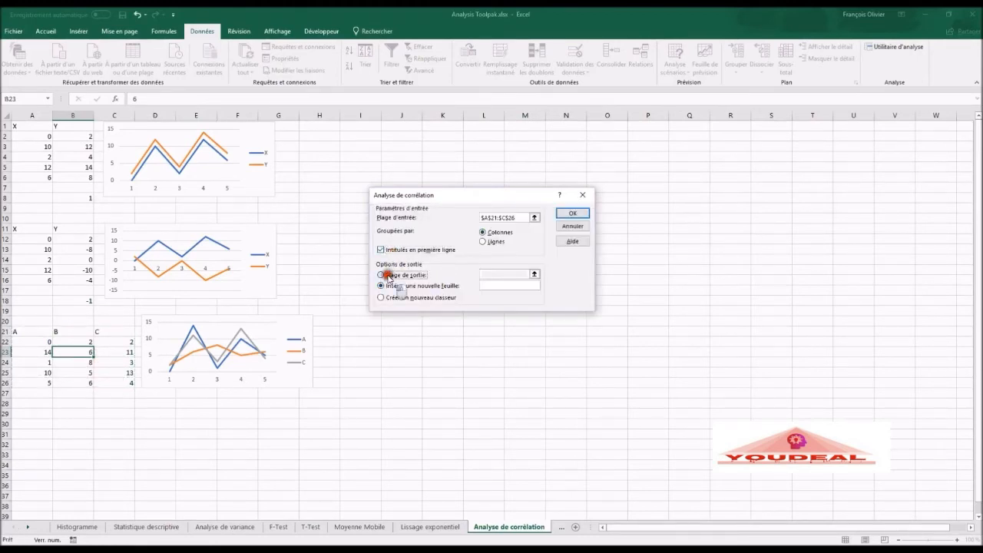
# Step: Set the correlation analysis output range to start in cell A28 and run the analysis
pyautogui.click(388, 275)
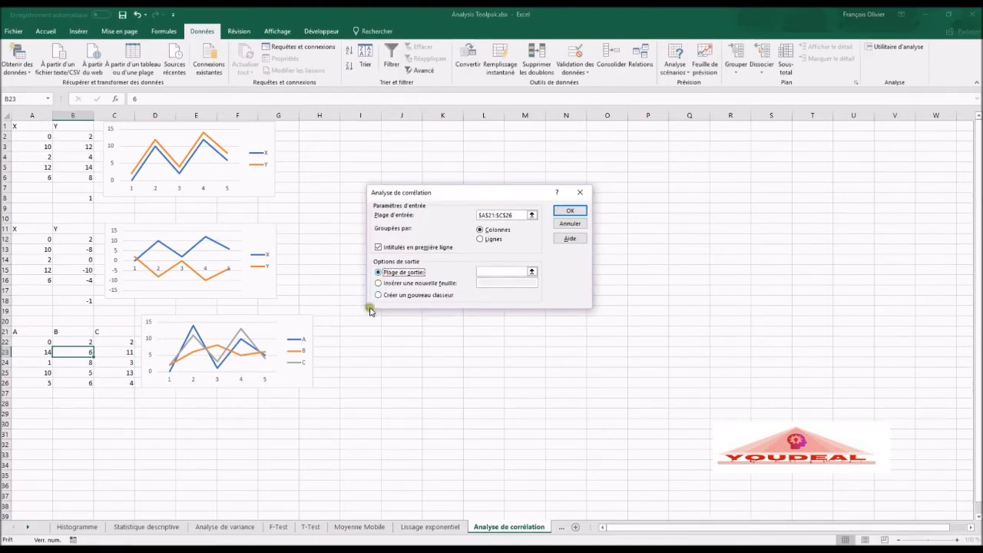
pyautogui.click(478, 271)
pyautogui.click(44, 404)
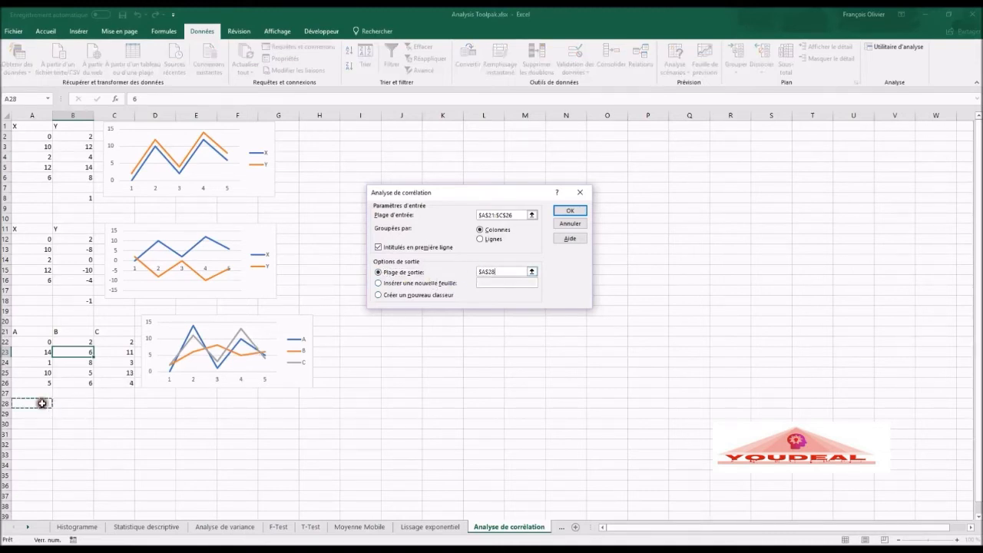
pyautogui.click(564, 210)
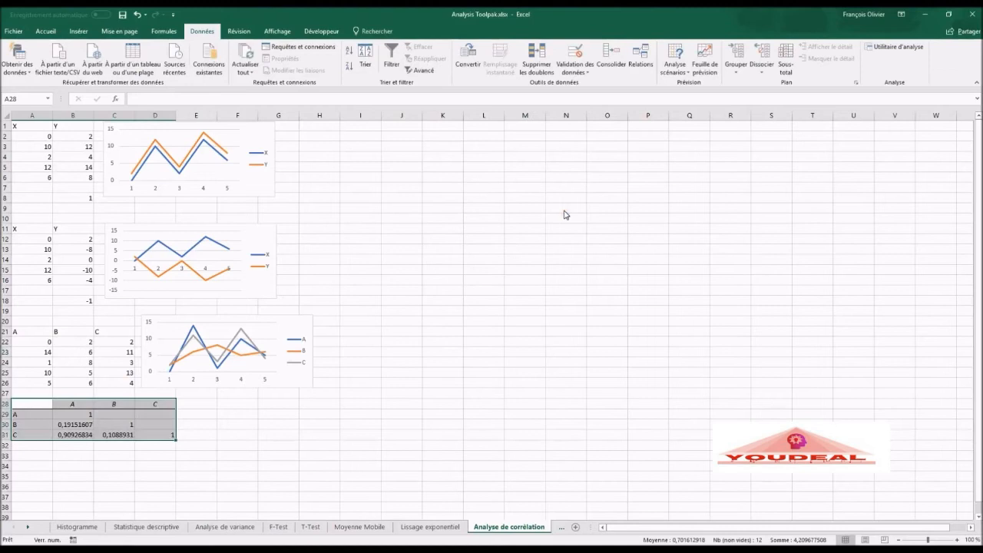
# Step: Examine the coefficients between A, B and C in the correlation matrix below the third data table
pyautogui.click(212, 444)
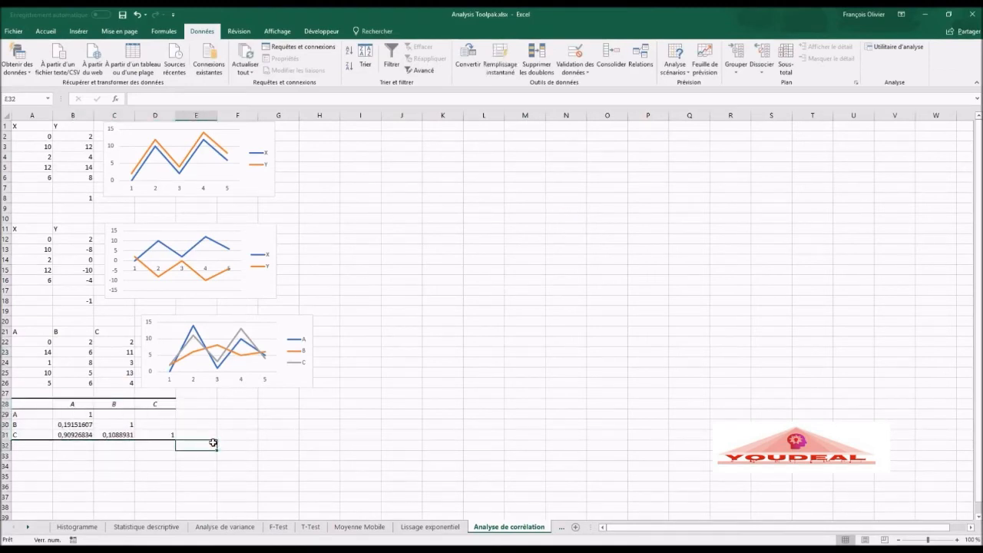
pyautogui.click(74, 412)
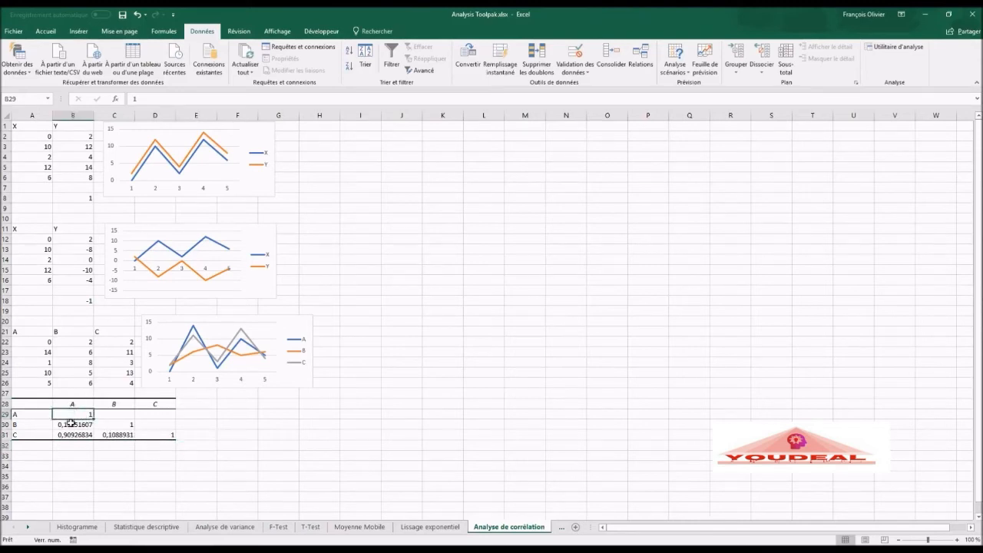
pyautogui.click(71, 424)
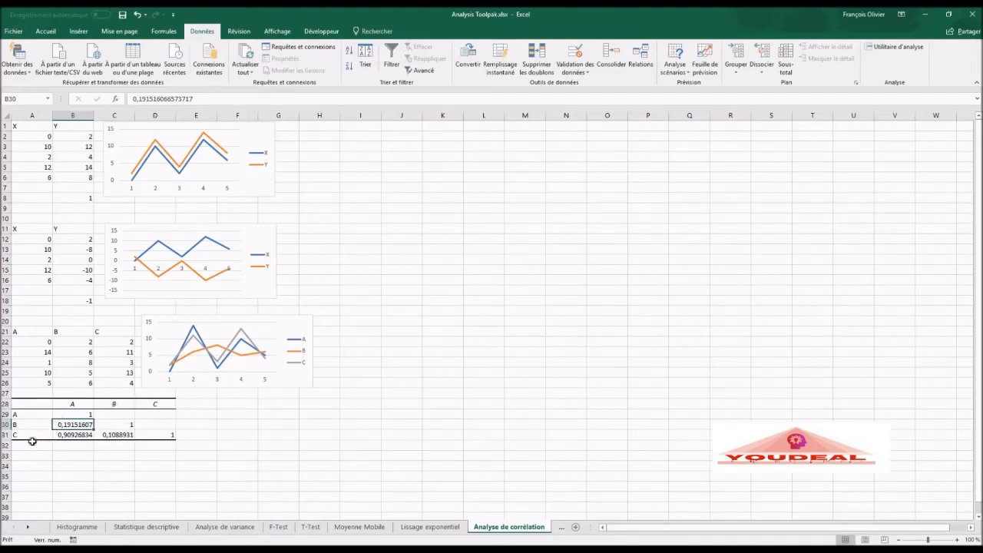
pyautogui.click(113, 432)
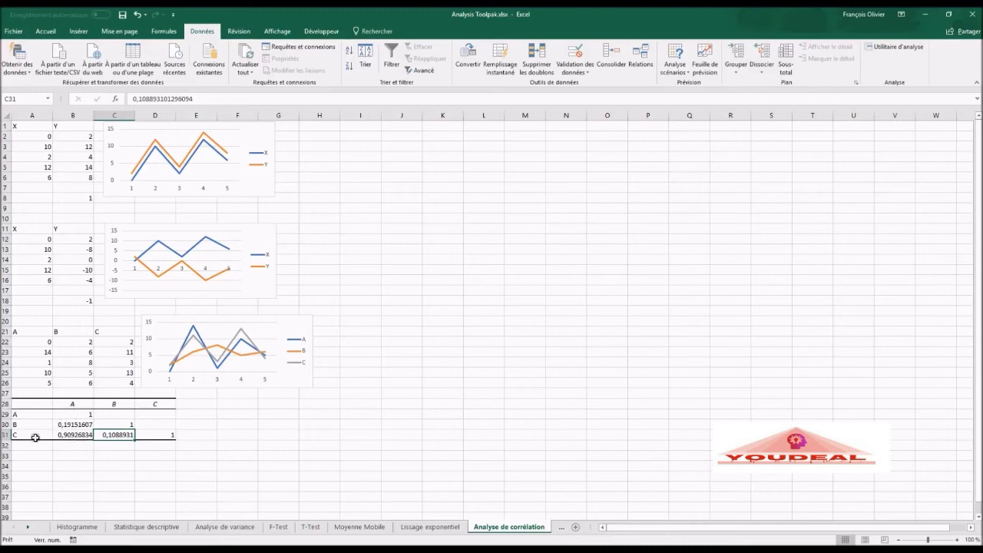
pyautogui.click(65, 435)
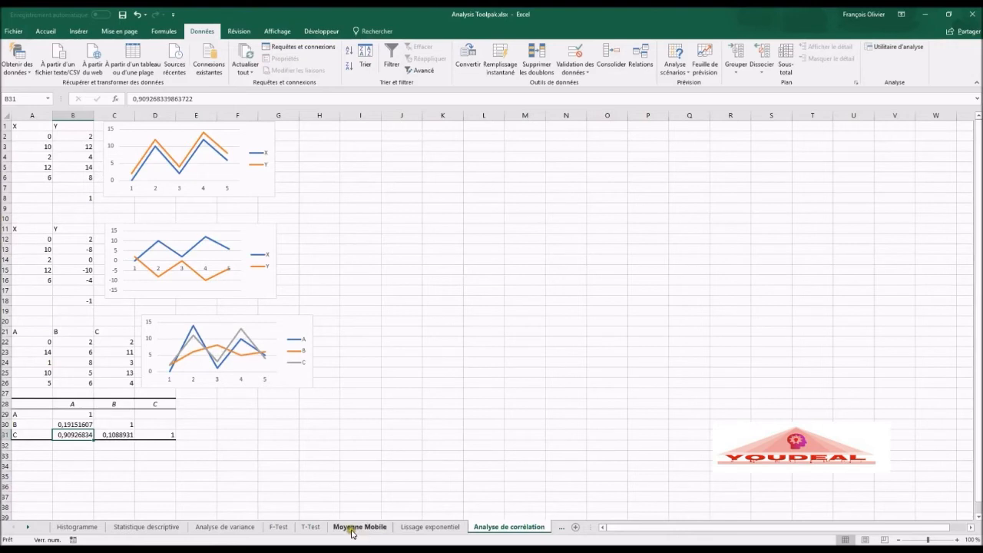
pyautogui.click(187, 476)
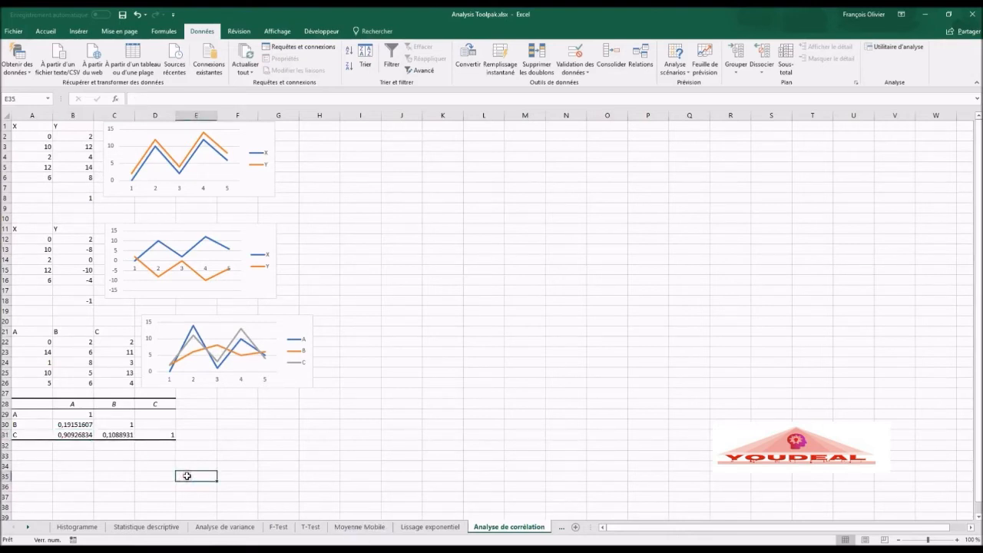
# Step: Go to the Régression linéaire sheet and start a linear regression with the Analysis ToolPak
pyautogui.click(28, 528)
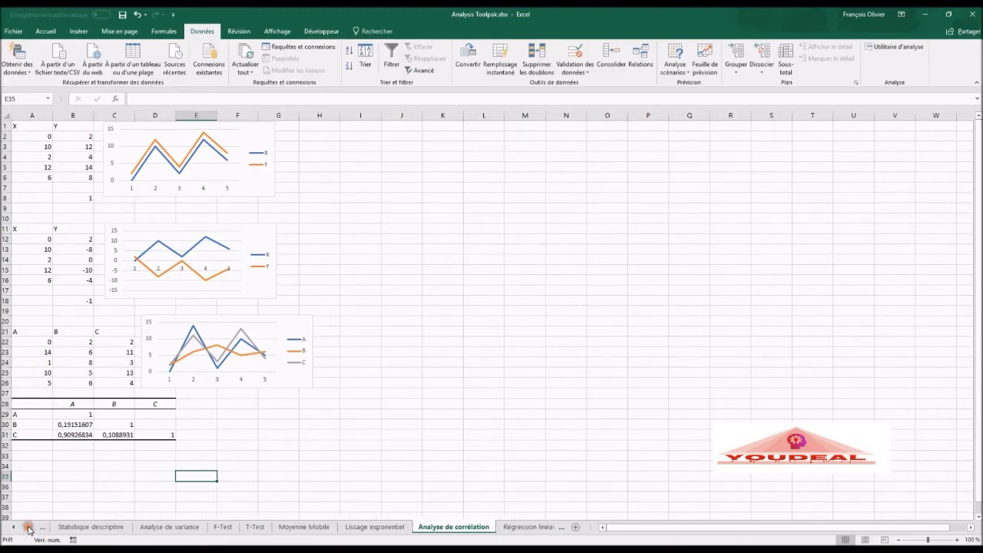
pyautogui.click(509, 527)
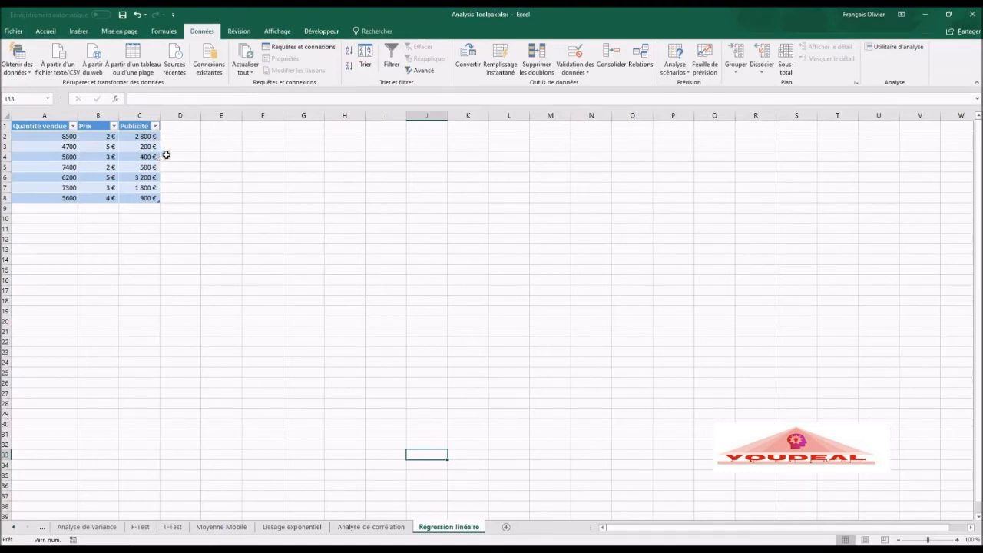
pyautogui.click(907, 51)
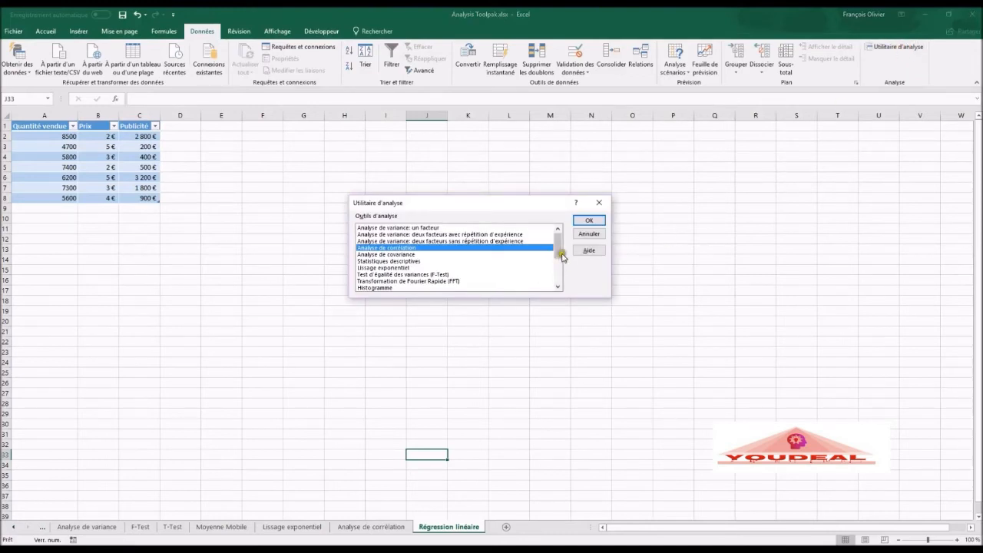
pyautogui.moveTo(559, 248); pyautogui.dragTo(566, 277)
pyautogui.click(386, 282)
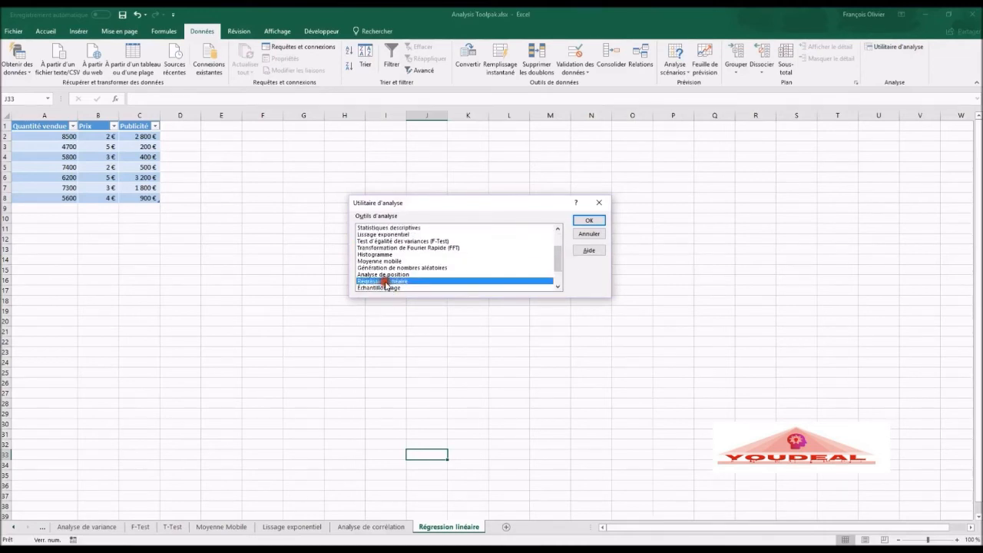
pyautogui.click(588, 221)
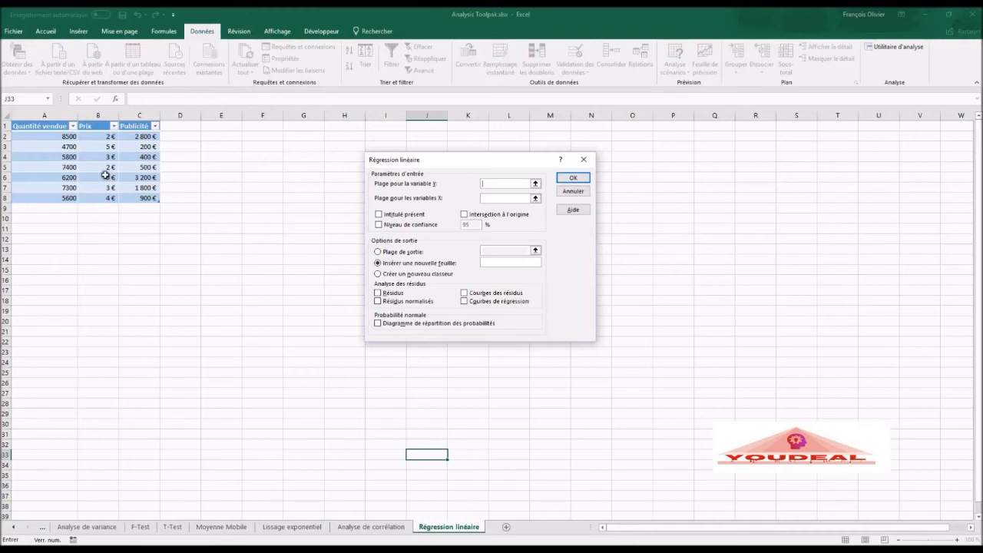
# Step: Set the regression's Y range to A1:A8 and X range to B1:C8, with labels included
pyautogui.moveTo(49, 126); pyautogui.dragTo(48, 198)
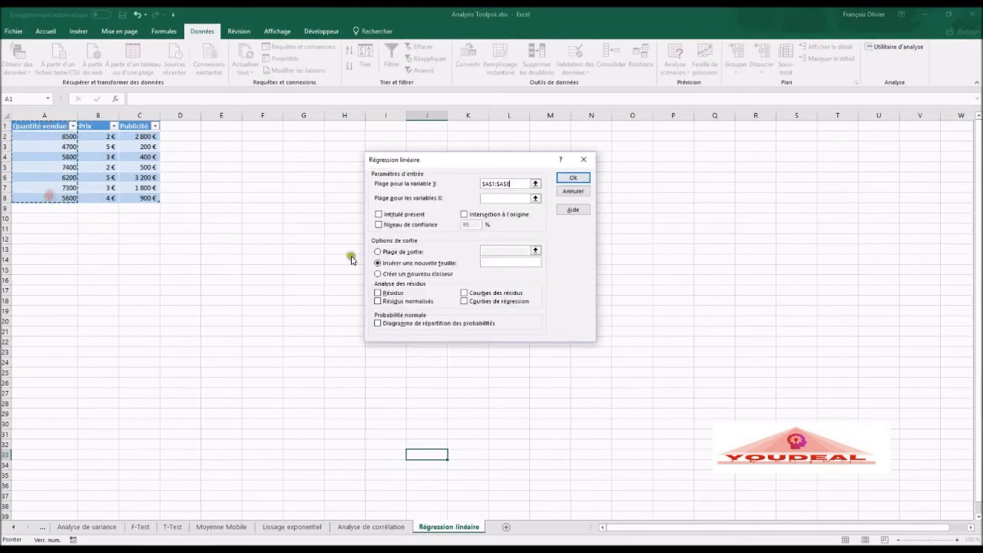
pyautogui.click(500, 197)
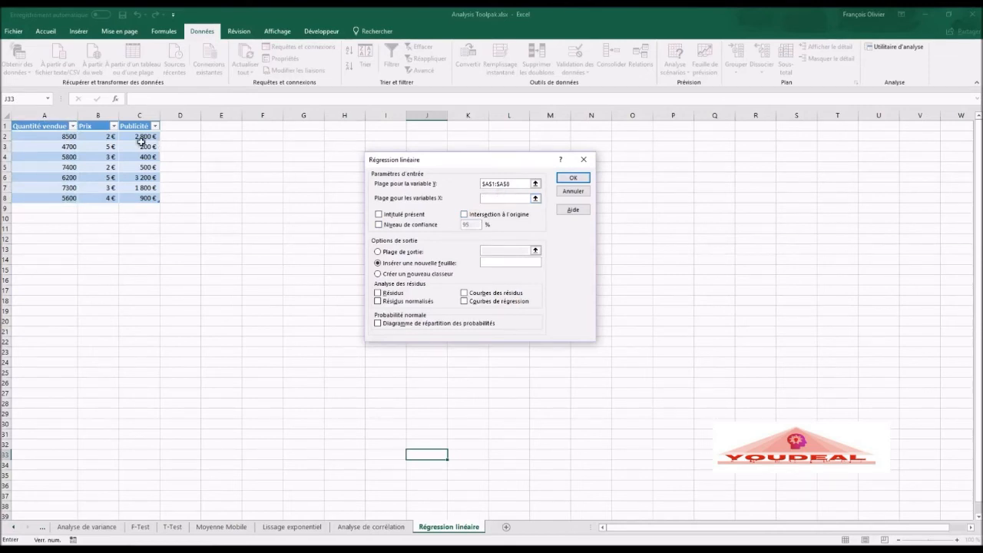
pyautogui.moveTo(97, 126); pyautogui.dragTo(146, 197)
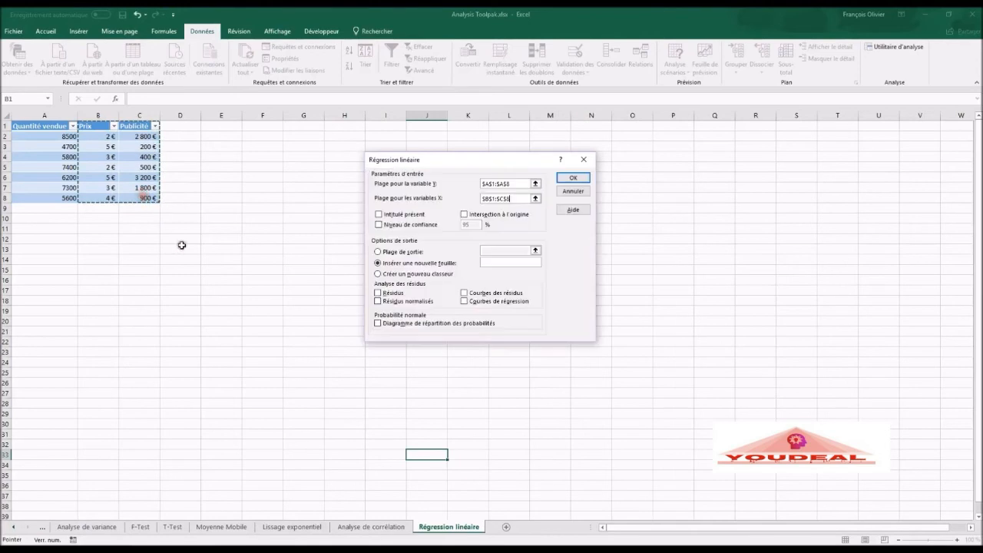
pyautogui.click(378, 215)
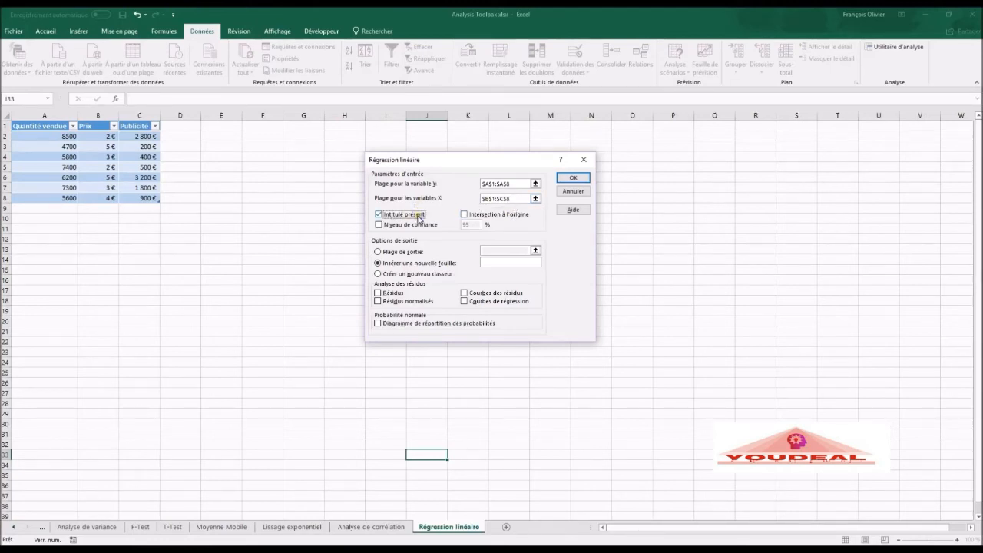
# Step: Set the regression output to start in cell A11, include the residuals, and run the analysis
pyautogui.click(377, 251)
pyautogui.click(482, 252)
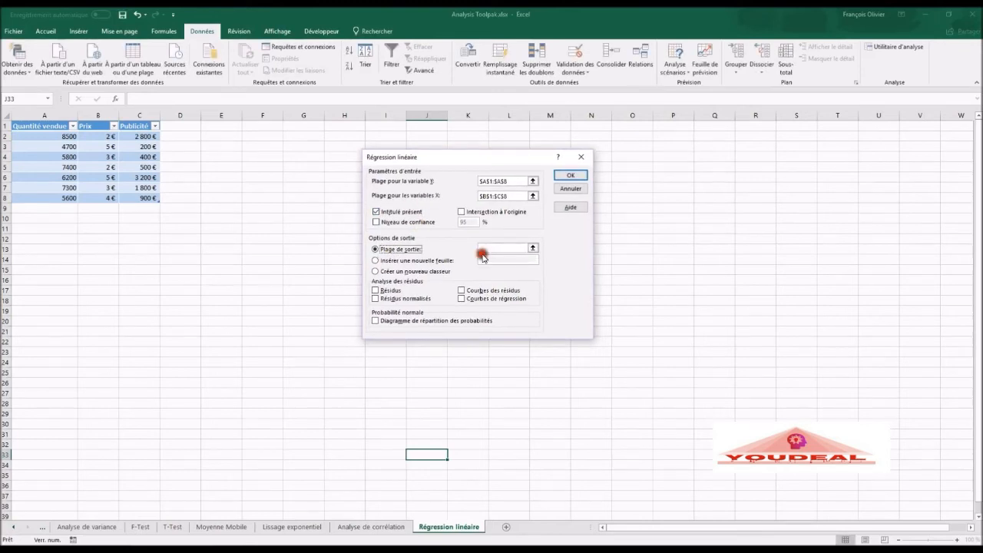
pyautogui.click(51, 228)
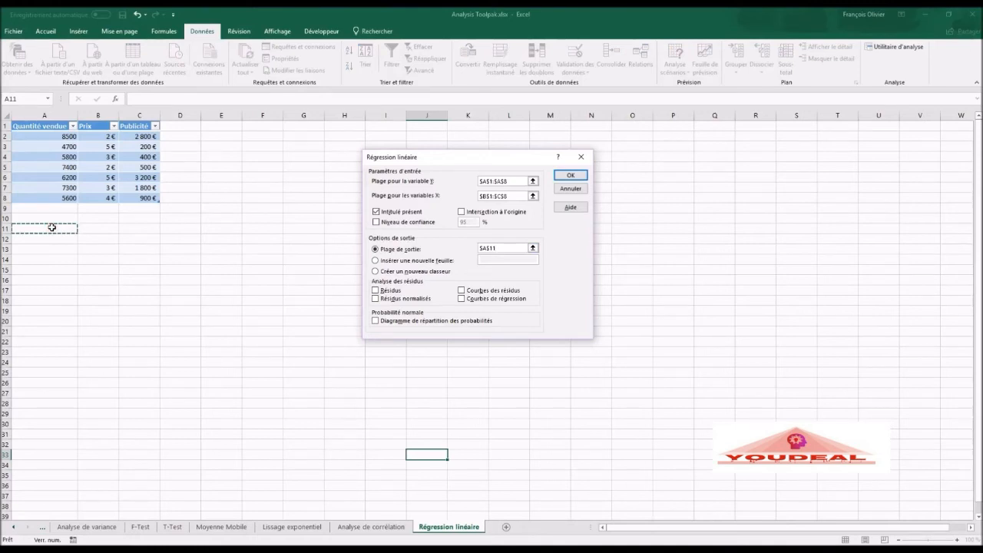
pyautogui.click(376, 291)
pyautogui.click(571, 178)
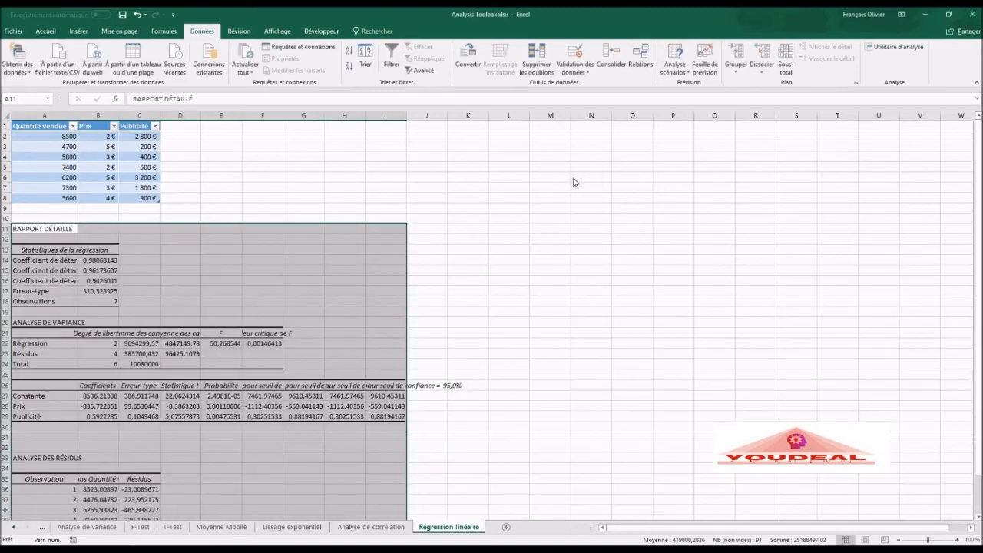
# Step: Autofit columns A and C through I so the regression report's labels and values fit
pyautogui.moveTo(977, 250); pyautogui.dragTo(978, 345)
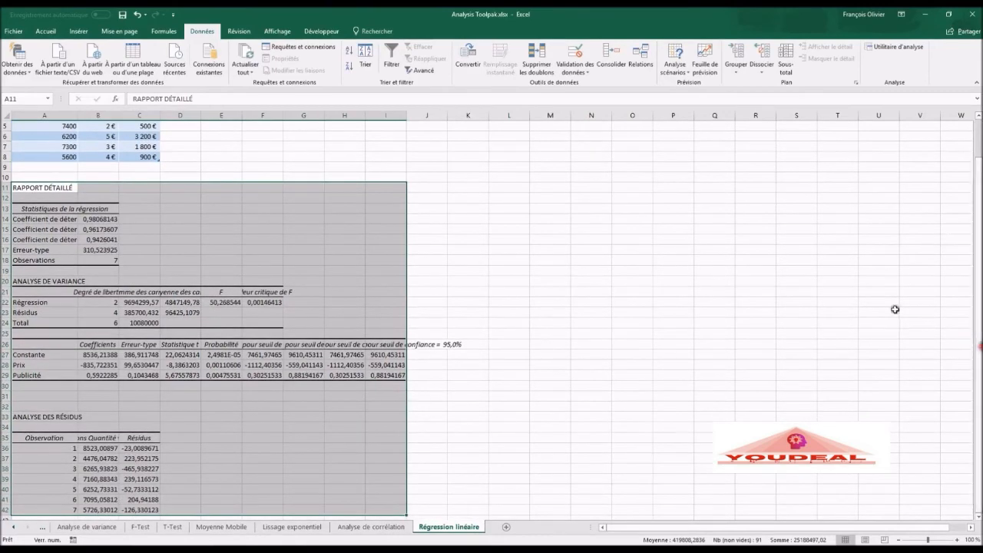
pyautogui.doubleClick(80, 112)
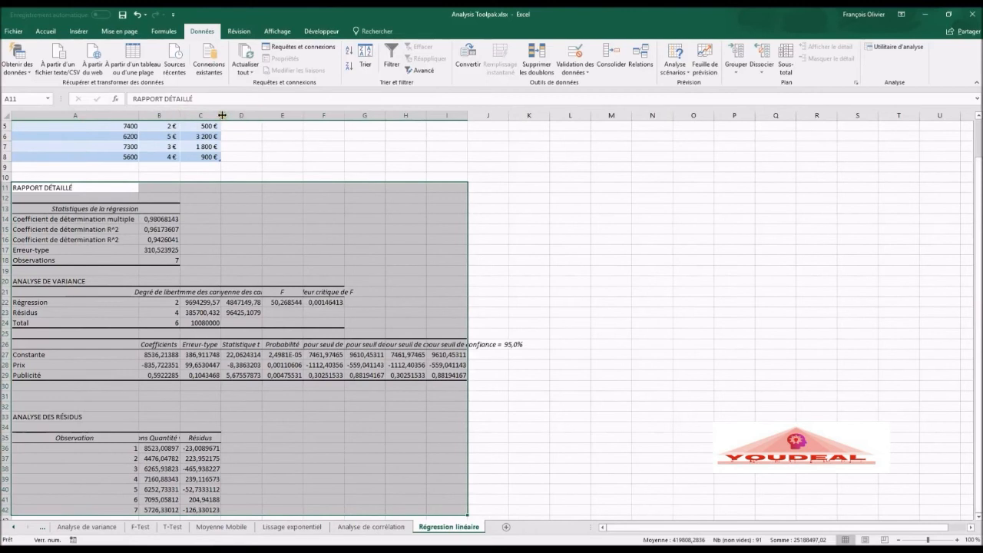
pyautogui.doubleClick(221, 115)
pyautogui.doubleClick(285, 115)
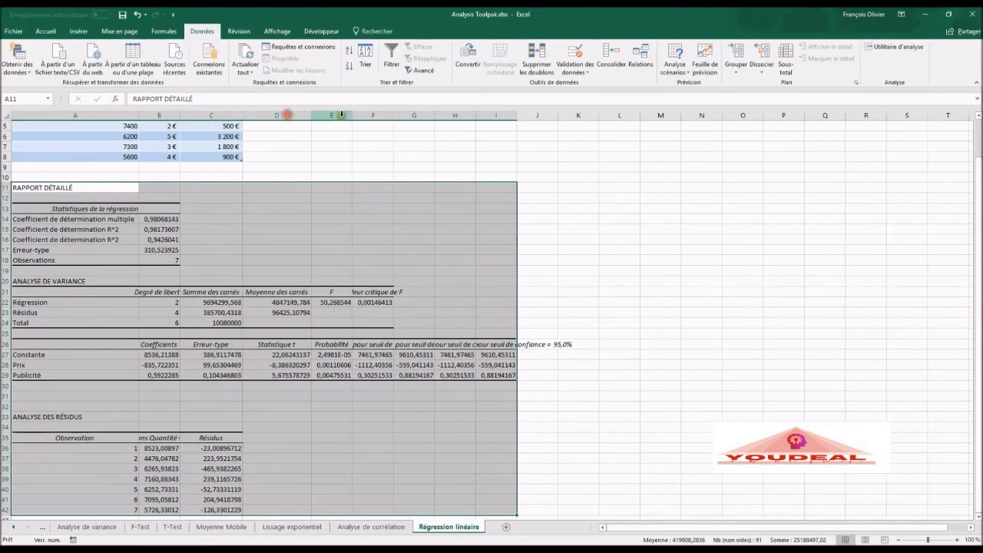
pyautogui.click(342, 116)
pyautogui.doubleClick(350, 115)
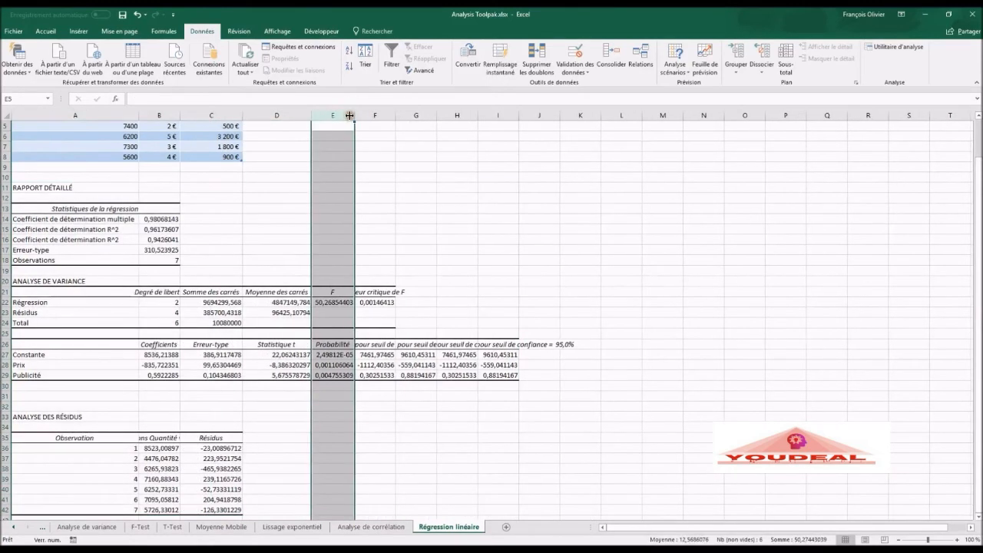
pyautogui.doubleClick(395, 115)
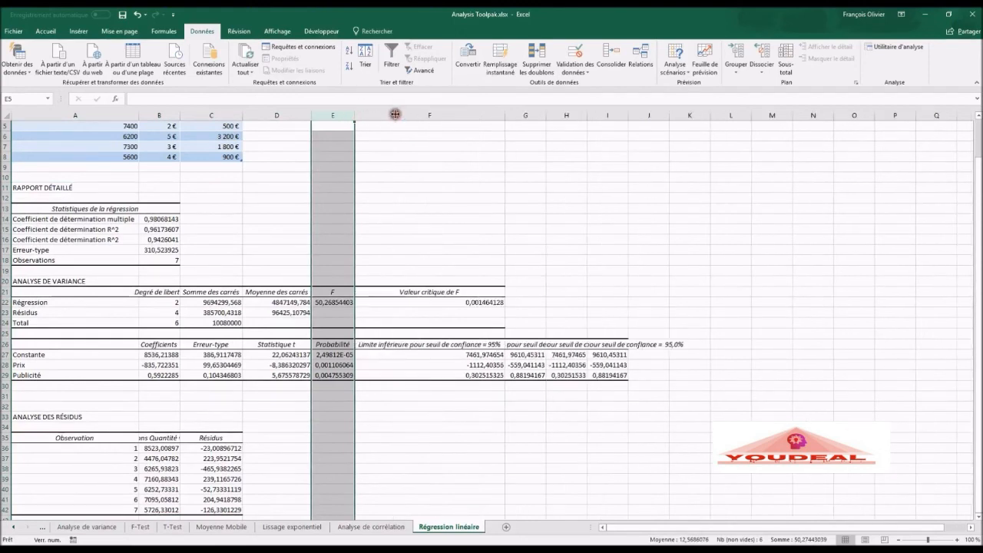
pyautogui.doubleClick(546, 115)
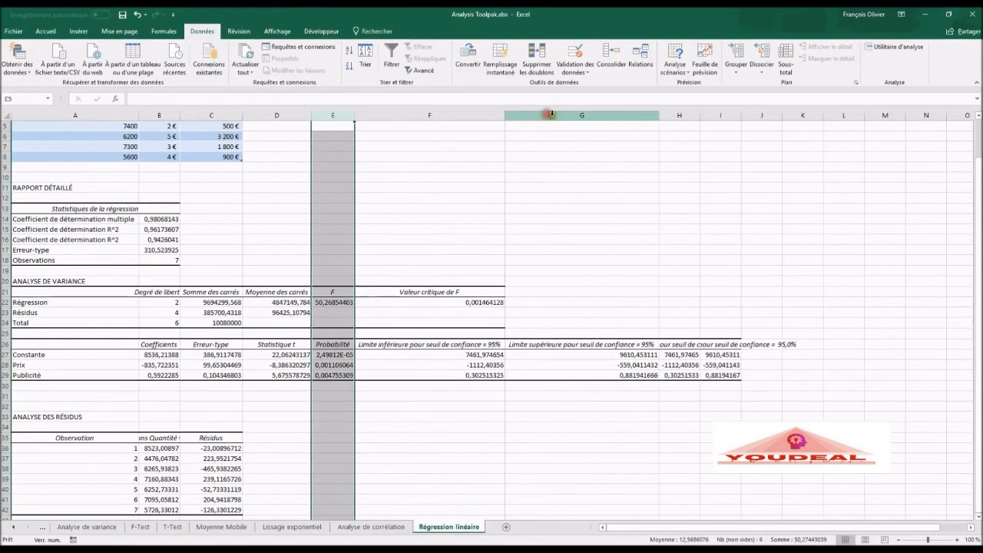
pyautogui.doubleClick(700, 116)
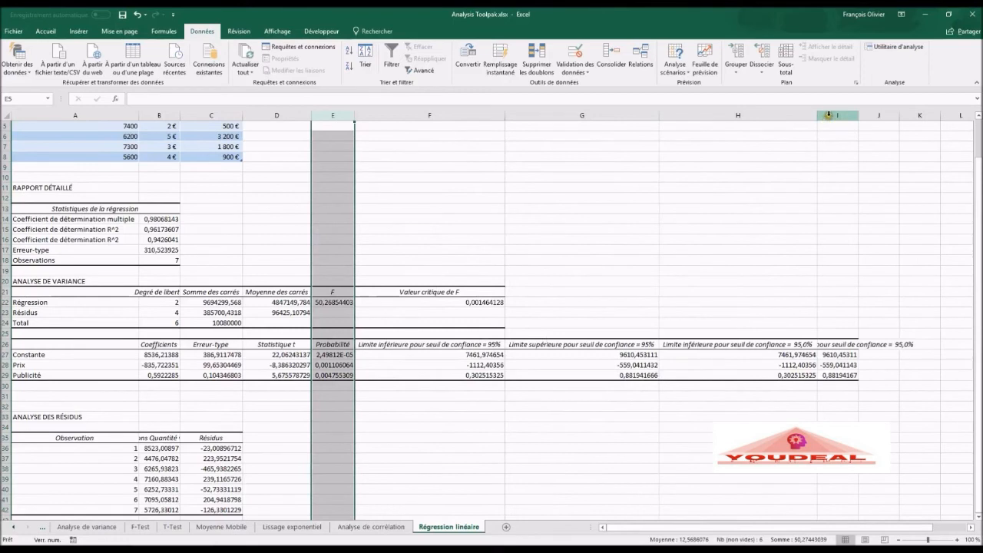
pyautogui.doubleClick(857, 115)
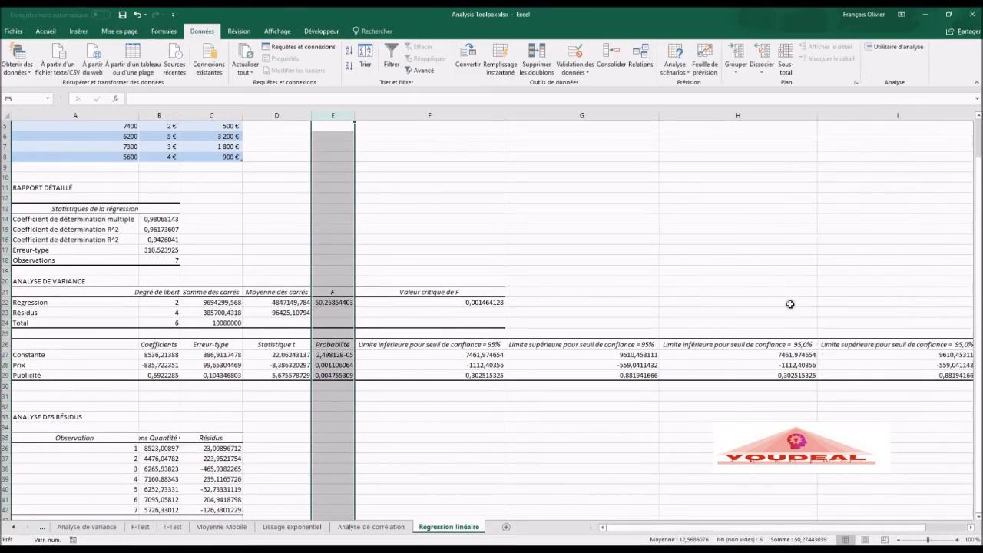
pyautogui.click(498, 486)
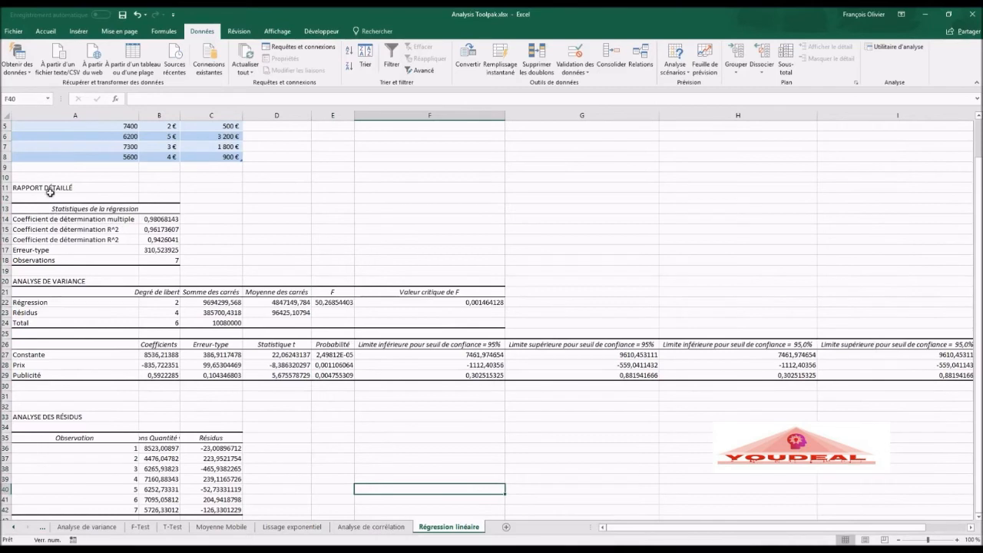
# Step: Show the regression statistics in B14:B18 with three decimals and check the R^2 value in B15
pyautogui.click(161, 229)
pyautogui.moveTo(28, 229); pyautogui.dragTo(165, 232)
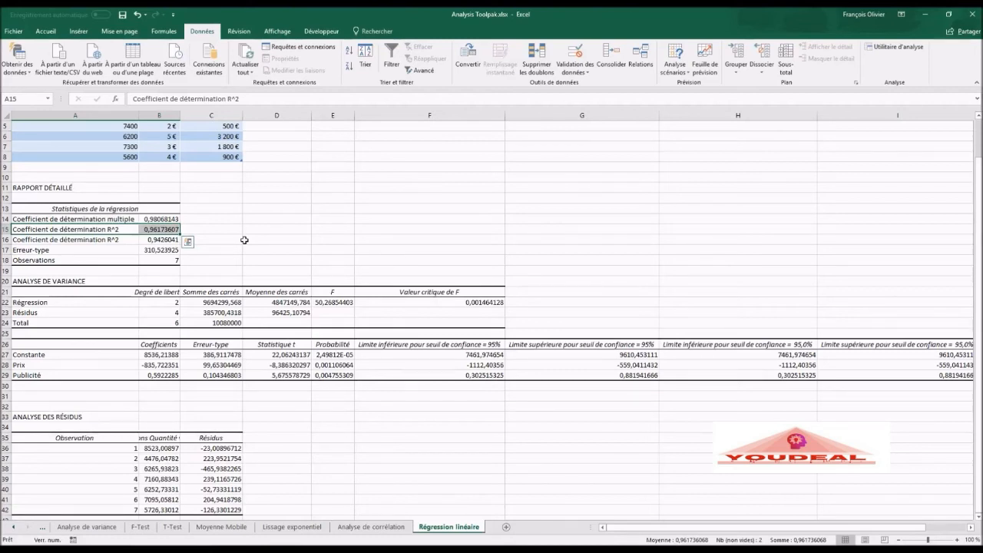
pyautogui.moveTo(158, 221); pyautogui.dragTo(159, 260)
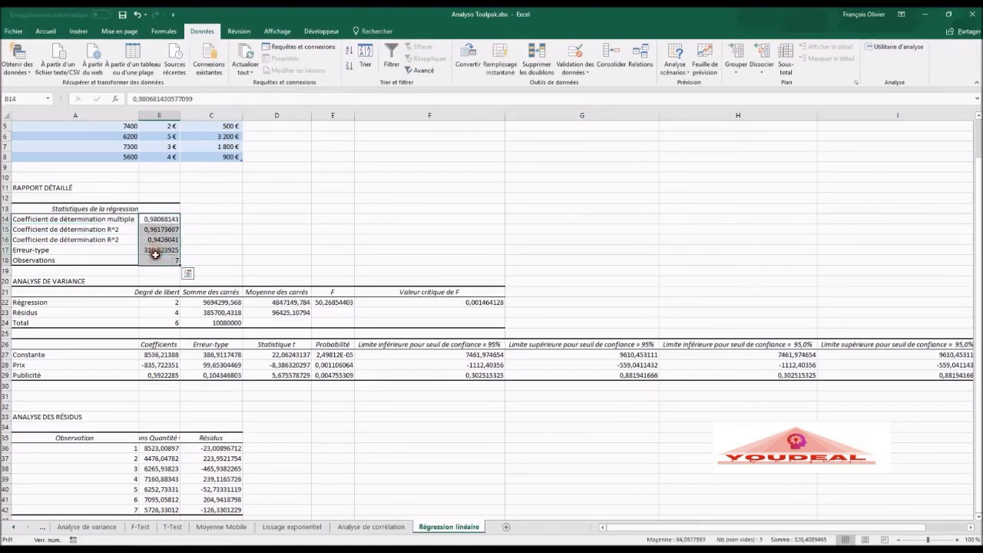
pyautogui.click(51, 33)
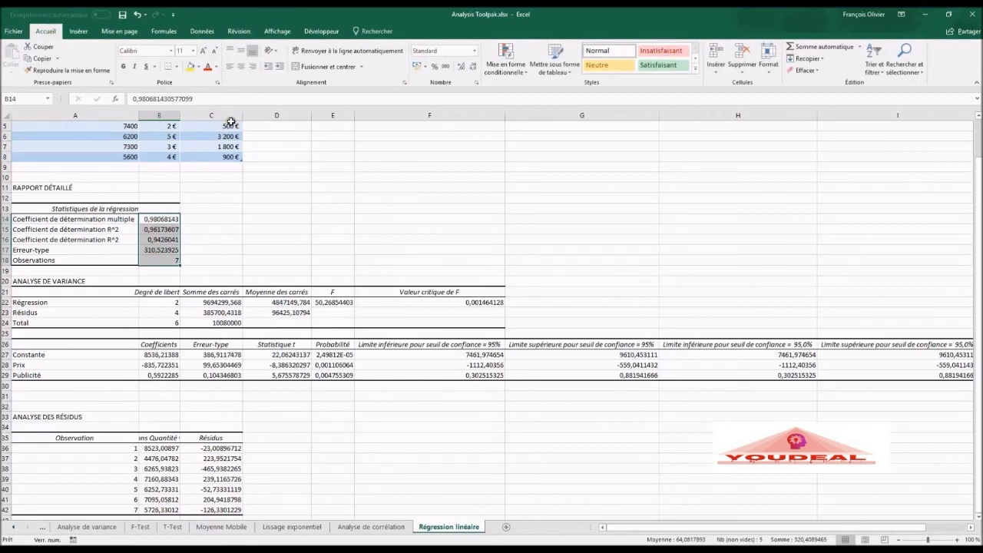
pyautogui.click(473, 70)
pyautogui.click(474, 70)
pyautogui.click(474, 70)
pyautogui.click(474, 70)
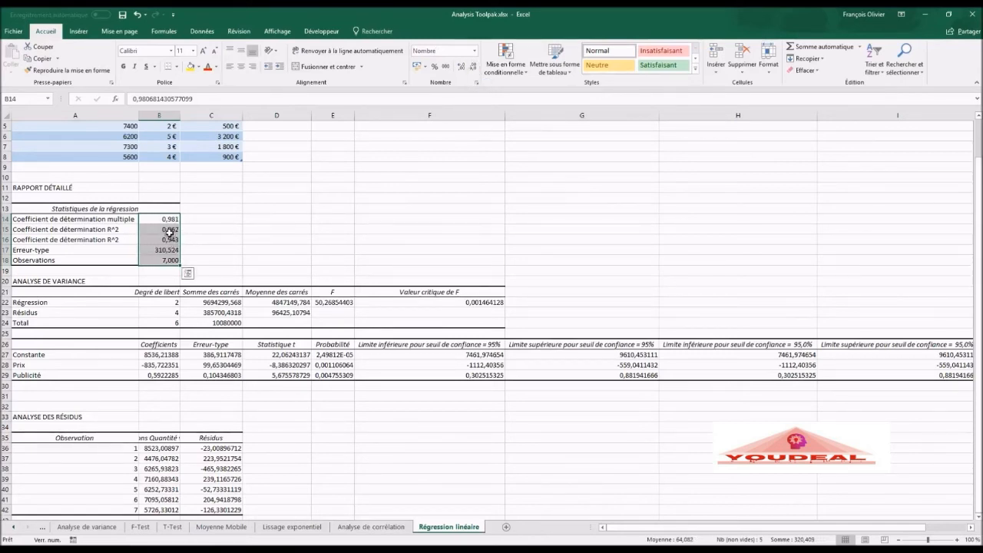
pyautogui.click(170, 230)
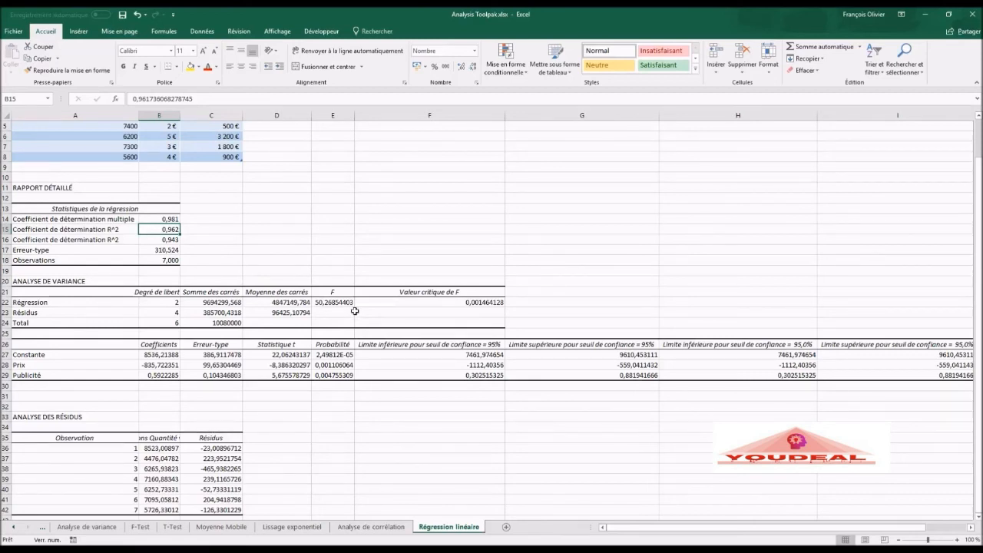
# Step: Autofit column B and show the variance analysis values in C22:F23 with three decimals
pyautogui.doubleClick(181, 114)
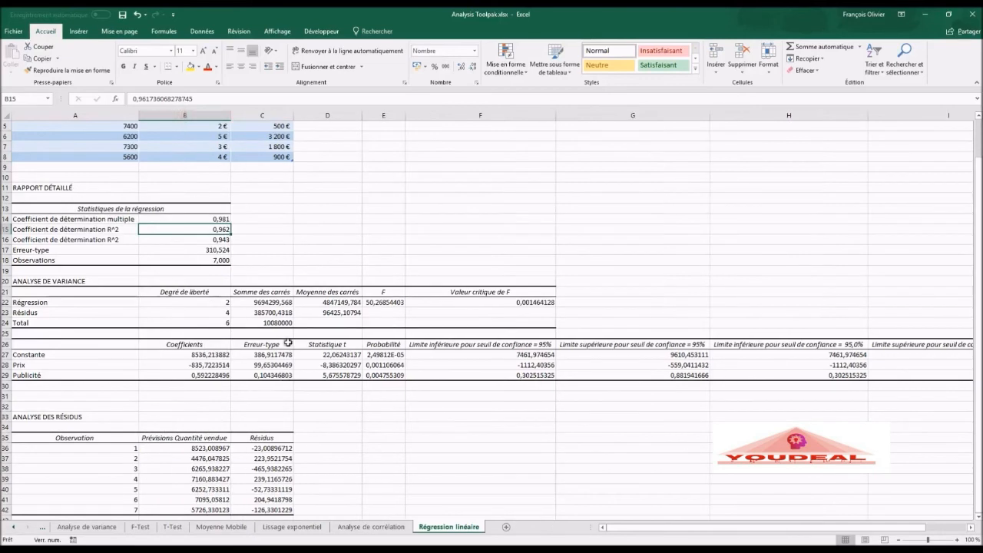
pyautogui.click(388, 303)
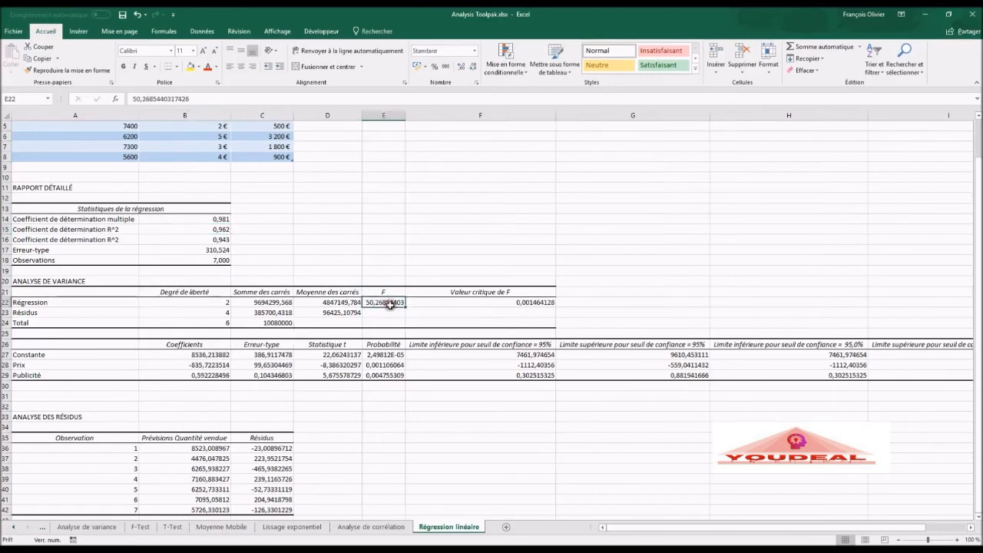
pyautogui.click(498, 306)
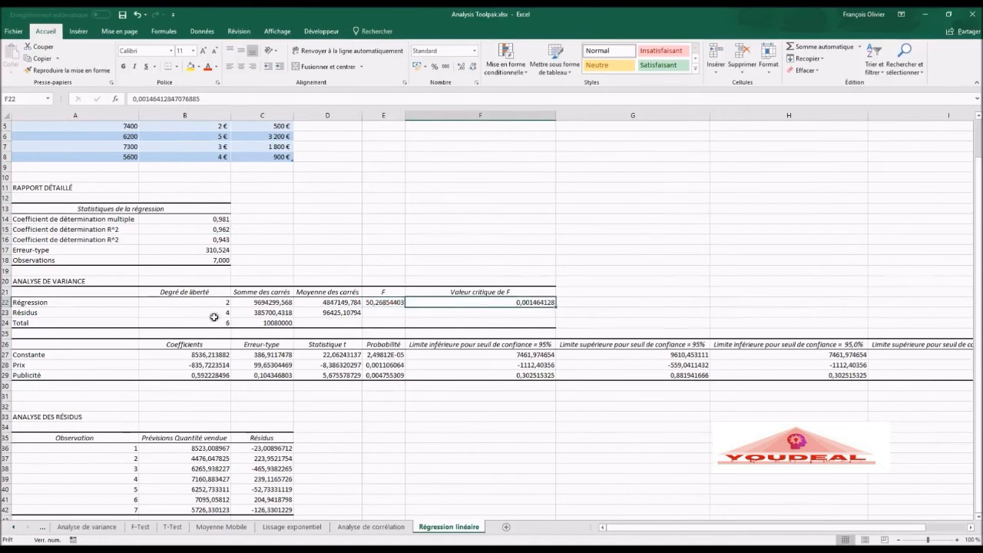
pyautogui.moveTo(273, 301); pyautogui.dragTo(462, 315)
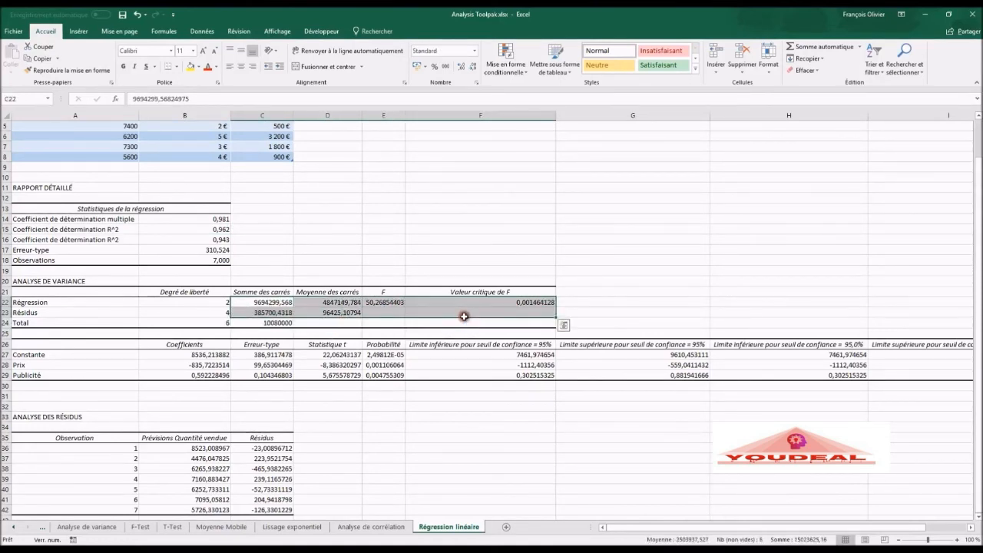
pyautogui.click(471, 68)
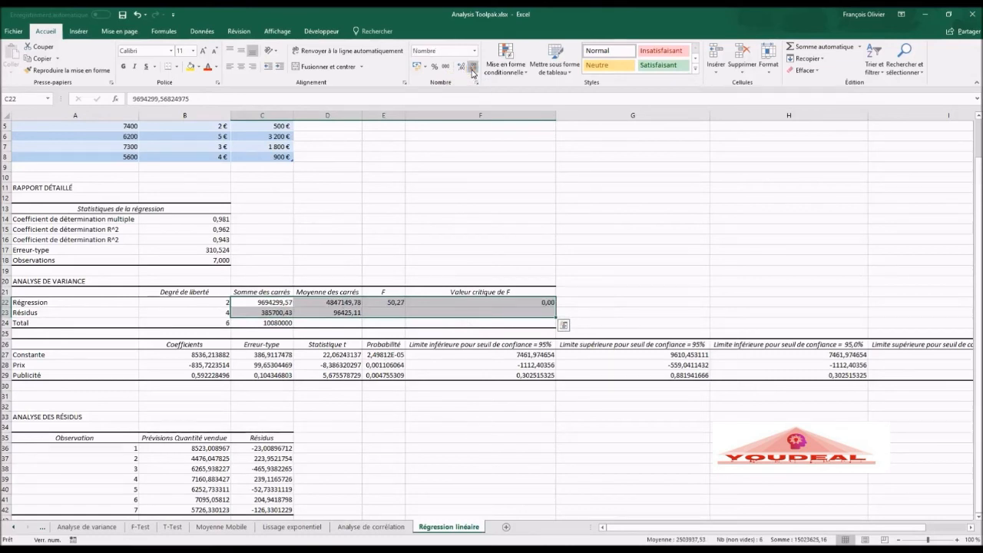
pyautogui.click(460, 67)
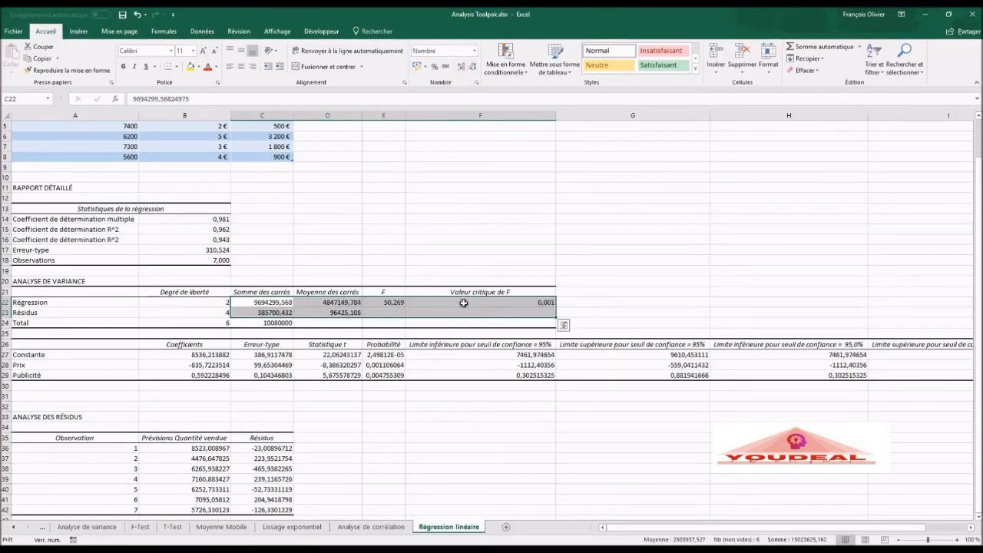
pyautogui.click(464, 303)
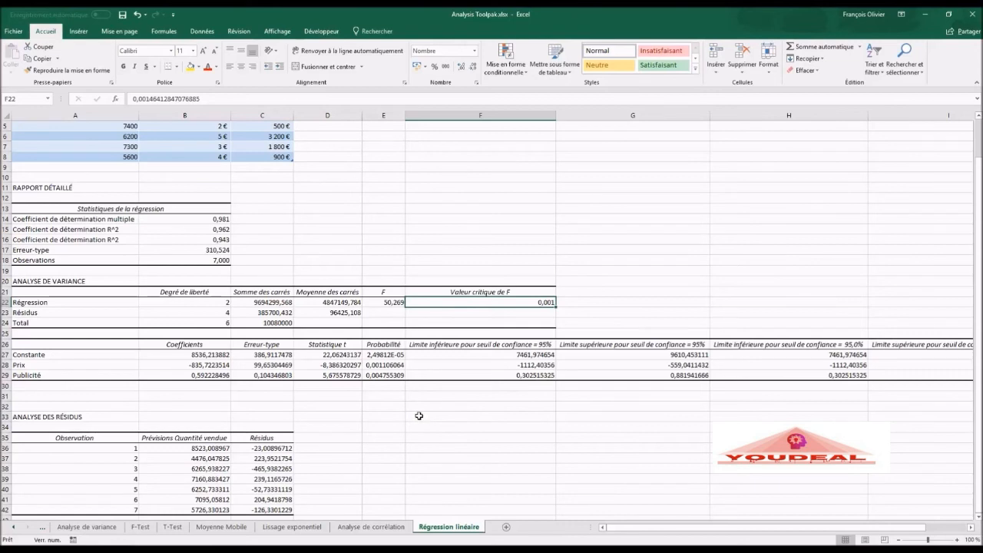
# Step: Show the coefficient table values in B27:H29 with three decimals
pyautogui.moveTo(388, 355); pyautogui.dragTo(392, 365)
pyautogui.moveTo(222, 354); pyautogui.dragTo(862, 375)
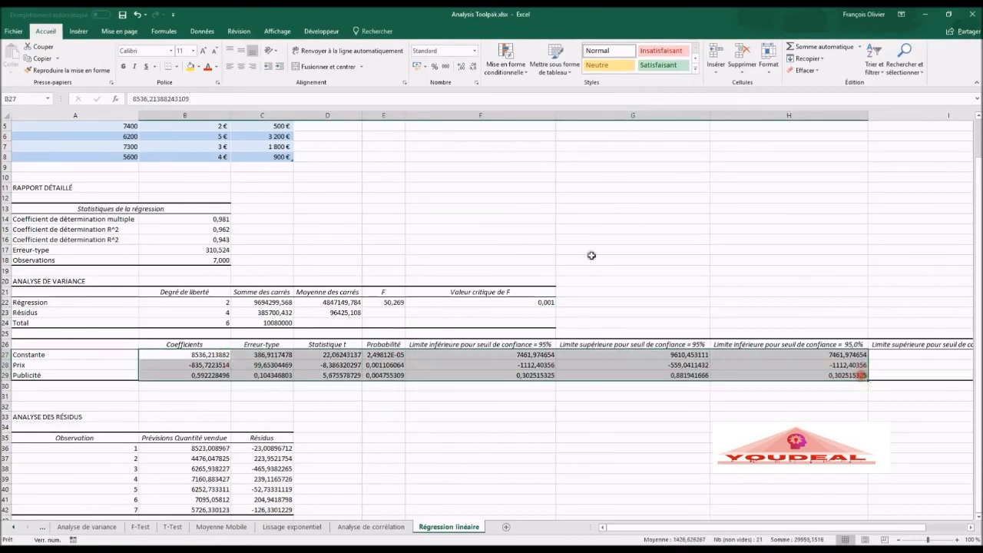
pyautogui.click(470, 68)
pyautogui.click(470, 67)
pyautogui.click(471, 68)
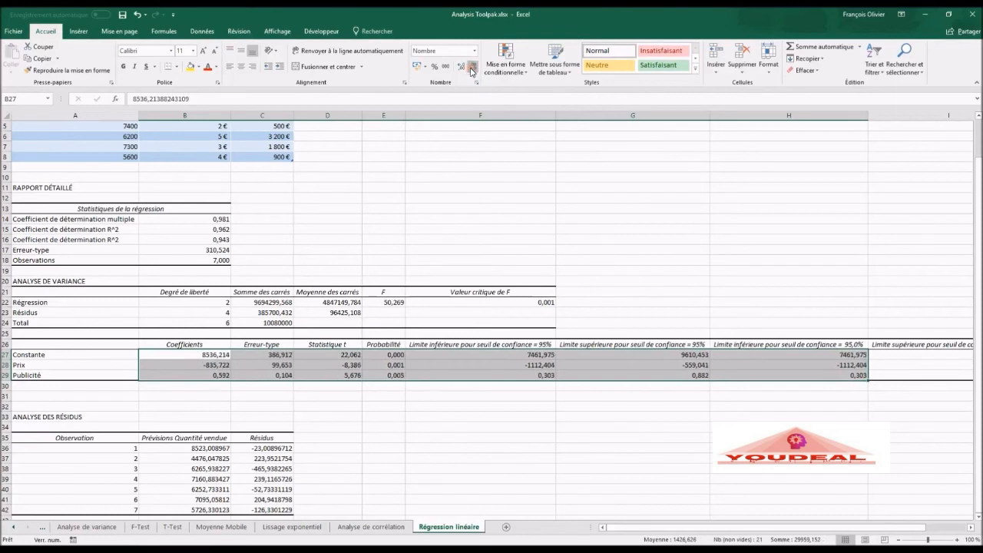
# Step: Examine the probability values of the constant, price and advertising in E27:E29 of the coefficient table
pyautogui.click(382, 396)
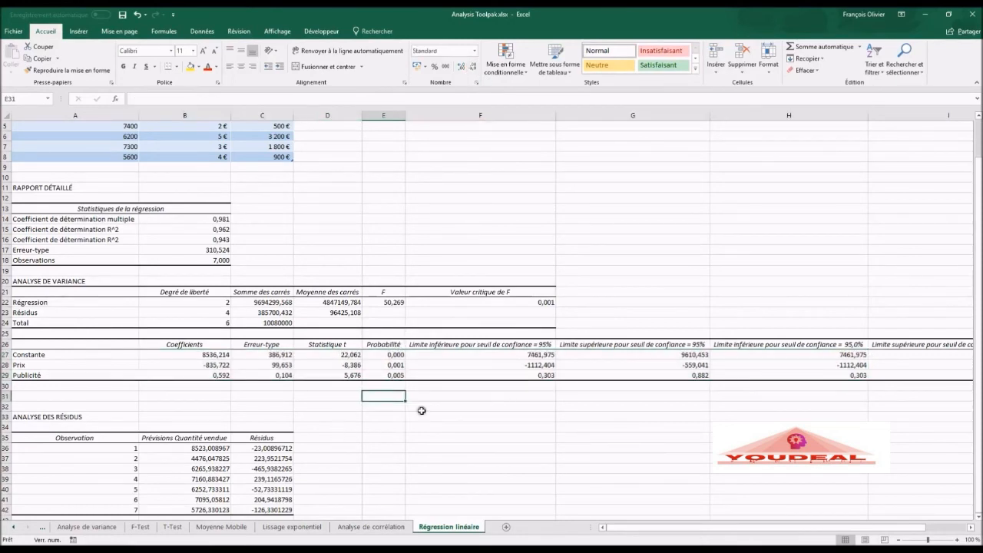
pyautogui.click(395, 356)
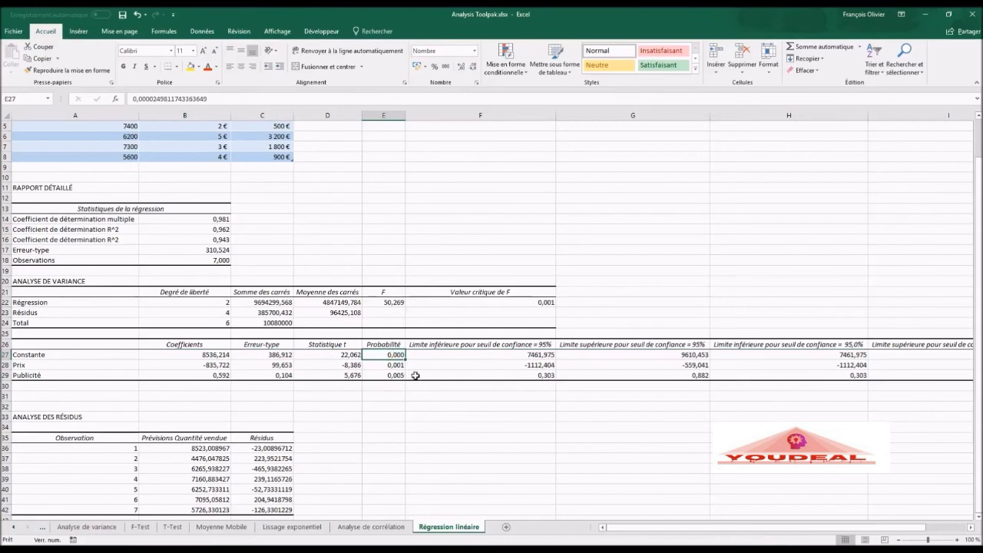
pyautogui.click(396, 366)
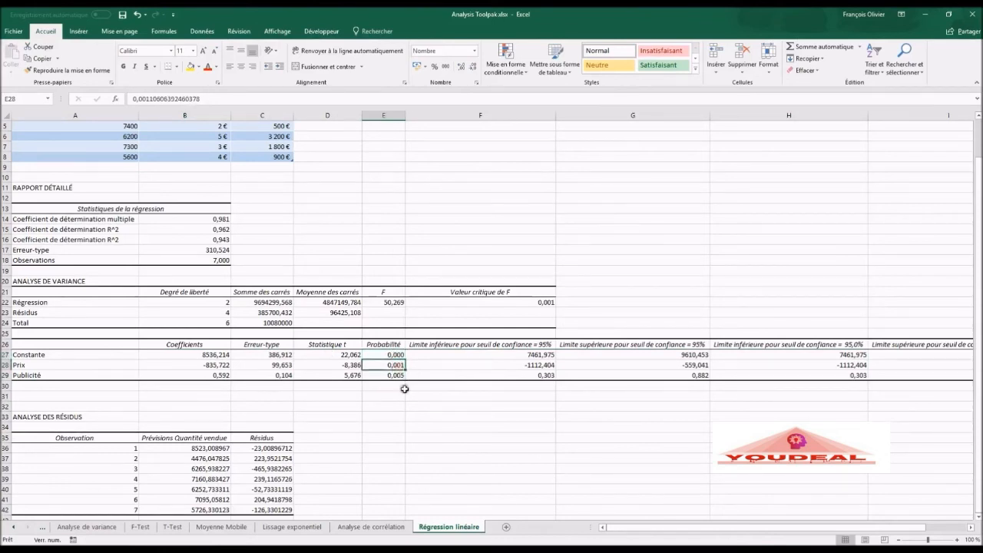
pyautogui.click(395, 376)
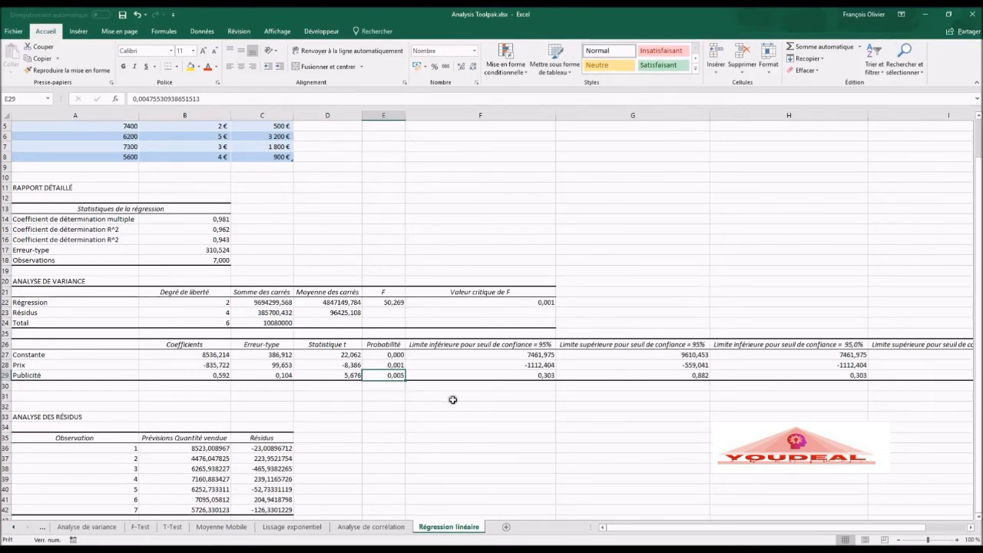
# Step: Examine the regression coefficients in B27:B29 for the constant, price and advertising alongside the source data table
pyautogui.moveTo(209, 357); pyautogui.dragTo(206, 375)
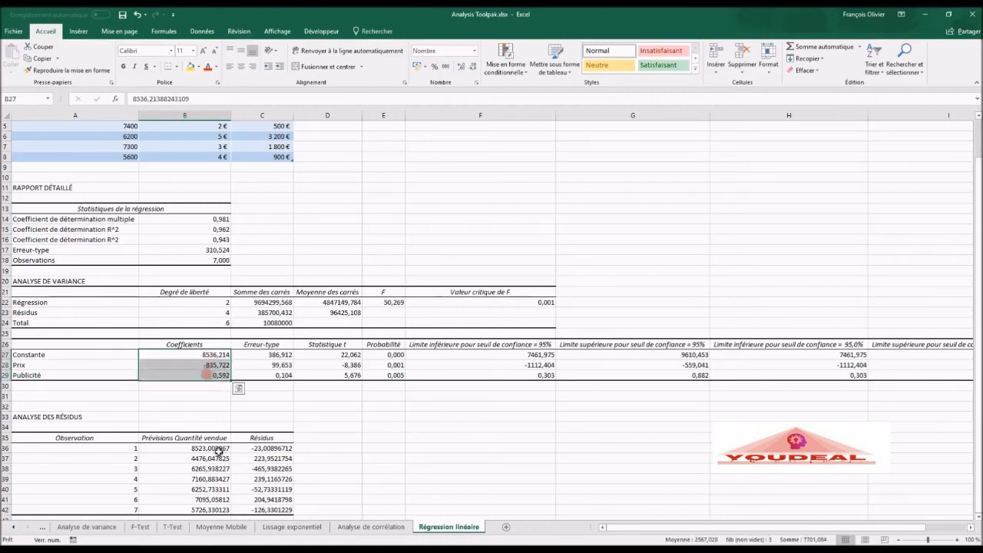
pyautogui.click(196, 355)
pyautogui.click(197, 361)
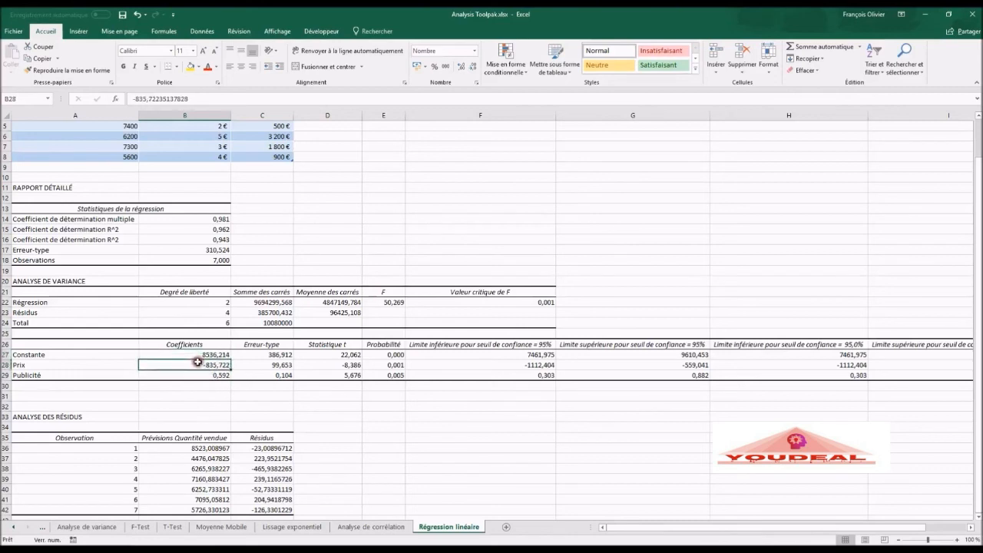
pyautogui.doubleClick(197, 373)
pyautogui.click(199, 385)
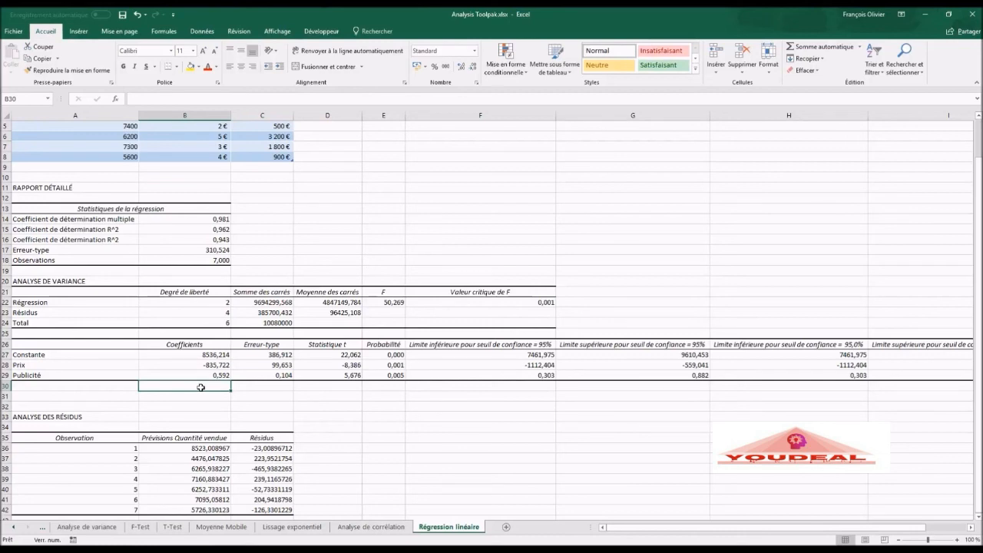
pyautogui.click(196, 355)
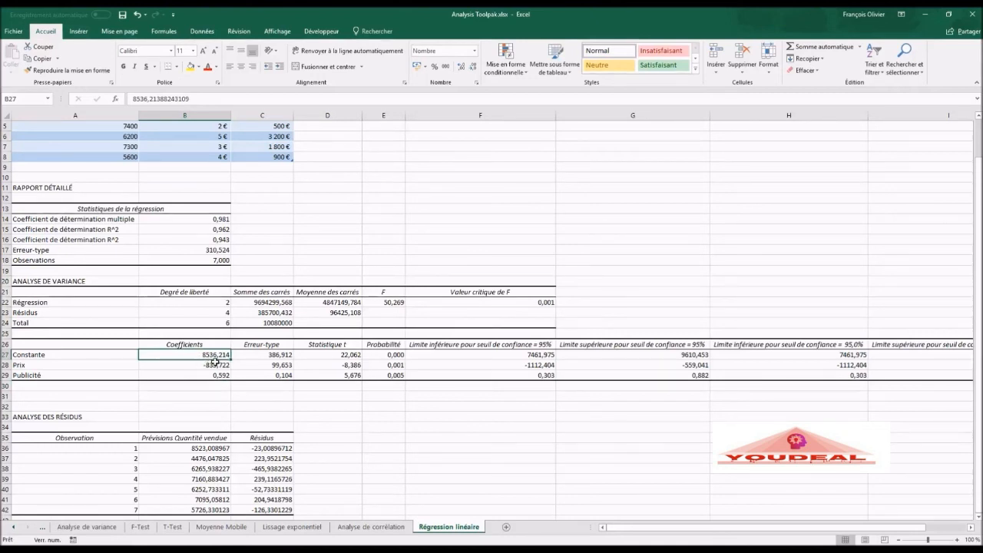
pyautogui.click(214, 367)
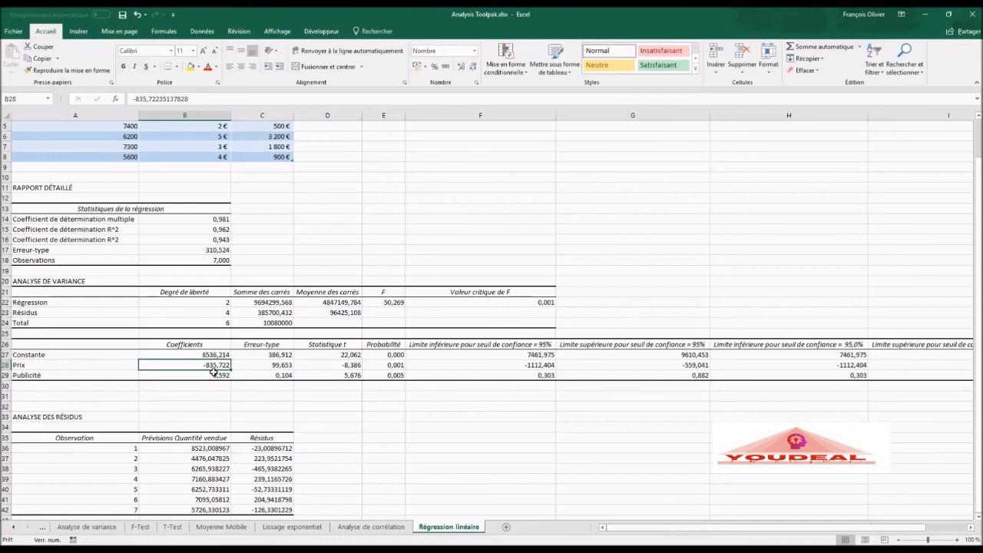
pyautogui.scroll(2, 188, 327)
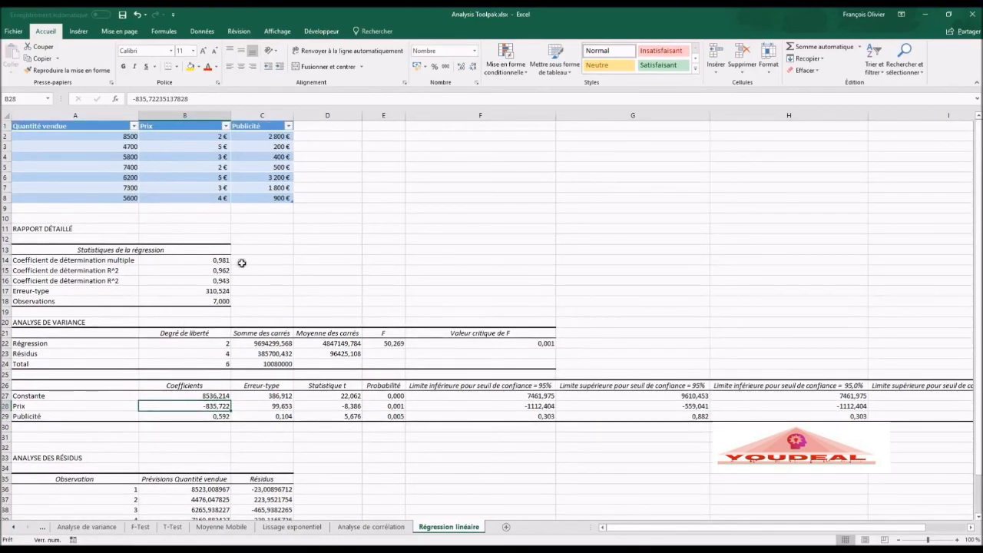
pyautogui.scroll(-4, 241, 264)
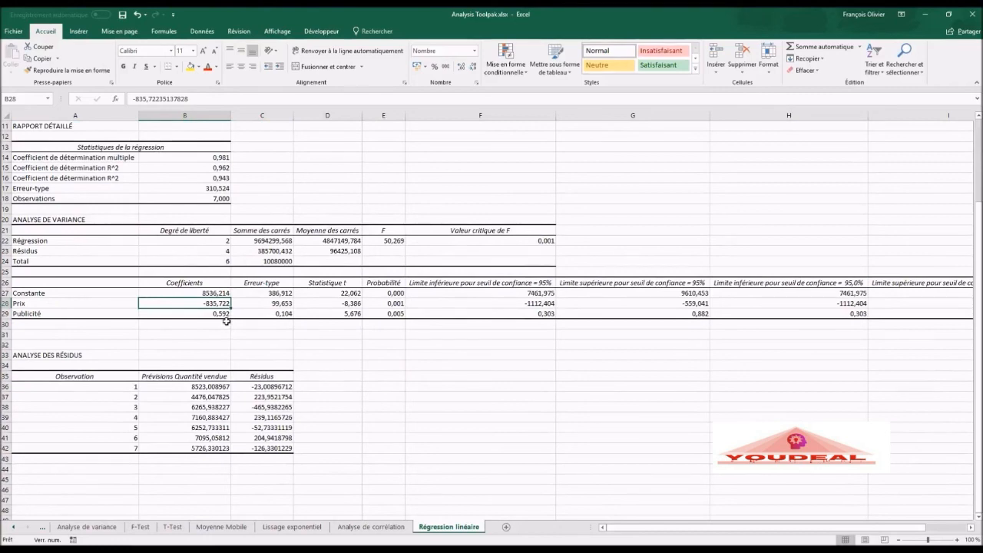
pyautogui.scroll(4, 226, 321)
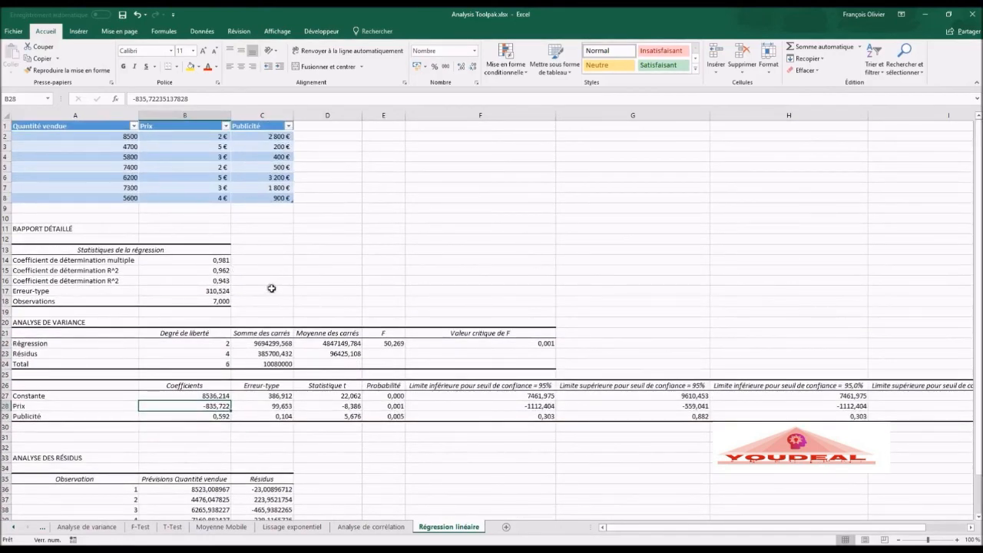
pyautogui.scroll(-3, 270, 288)
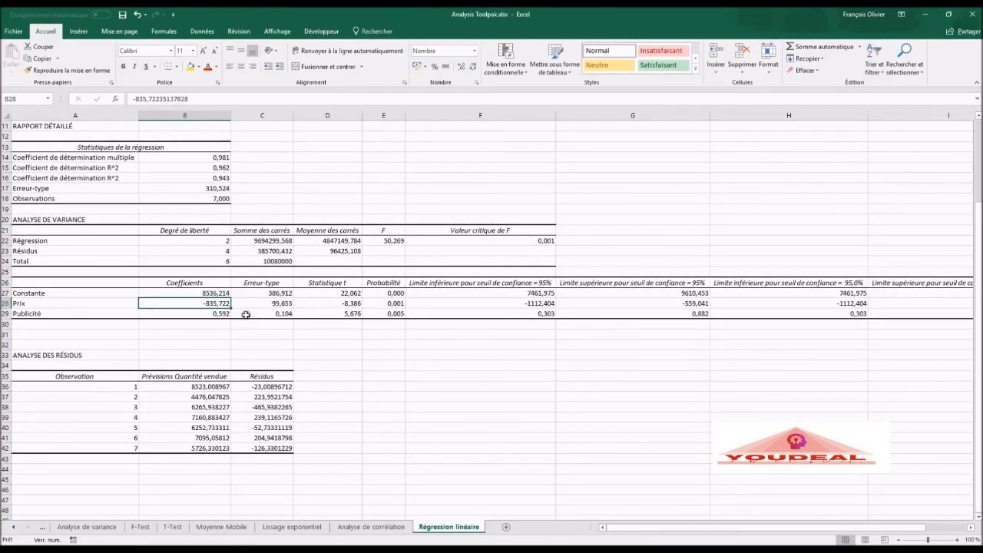
pyautogui.scroll(3, 246, 315)
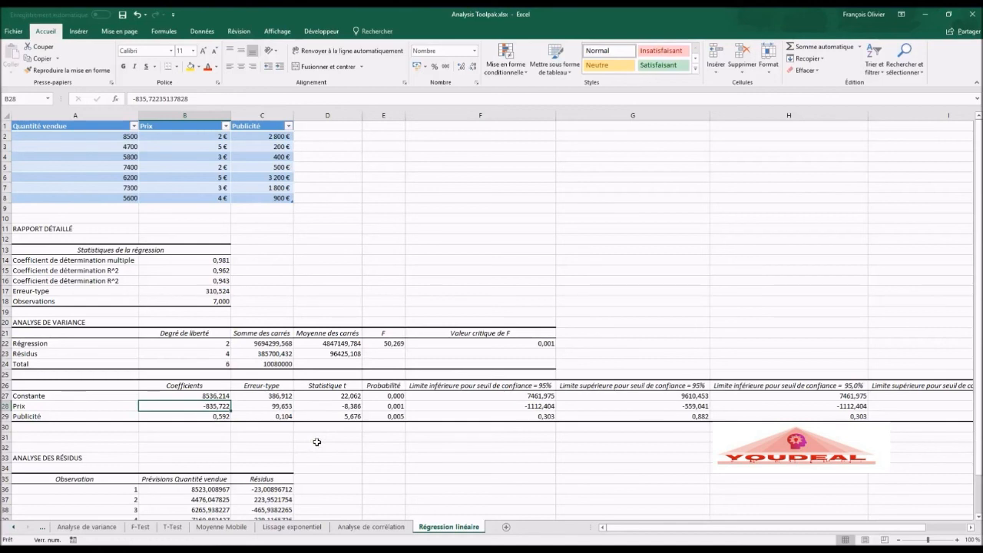
# Step: Enter the regression equation as the text 8536,214-835,722*prix+0,592*publicité in cell B31
pyautogui.click(156, 439)
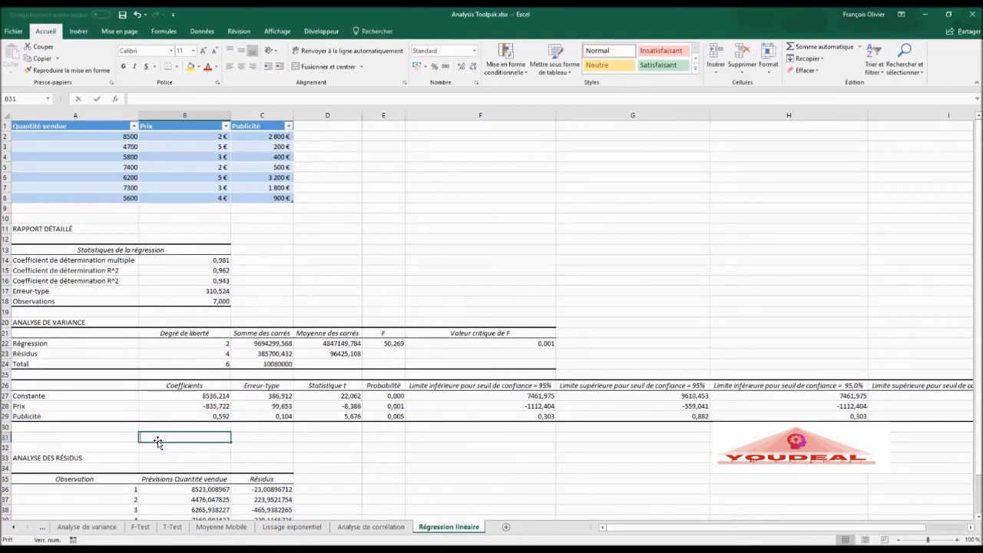
pyautogui.write('8536,')
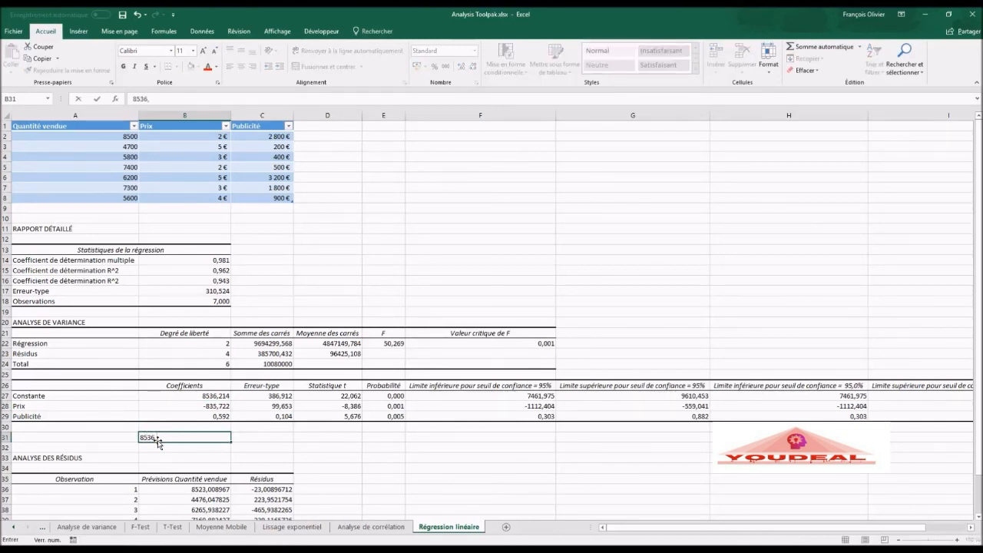
pyautogui.write('214-835')
pyautogui.write(',722')
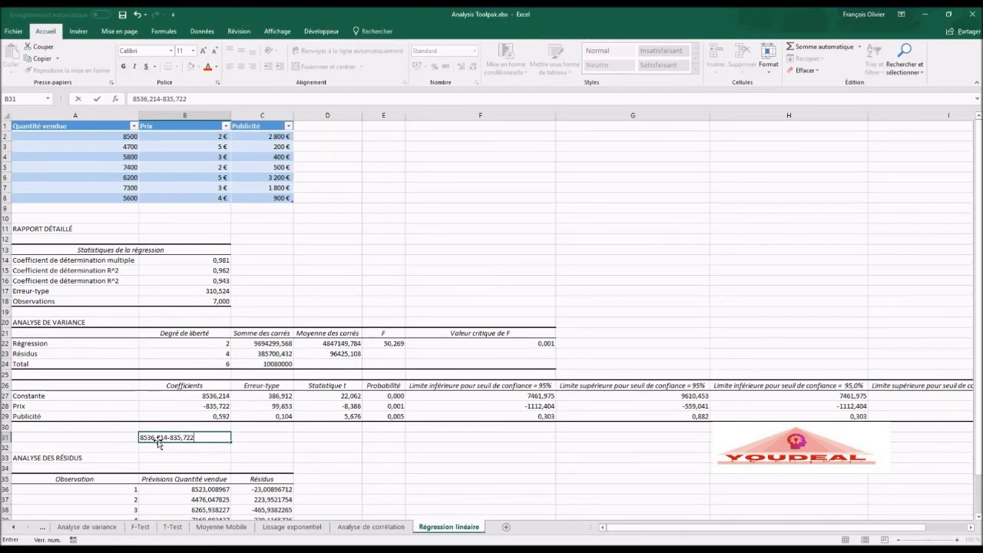
pyautogui.write('*prix+0,592*publicit')
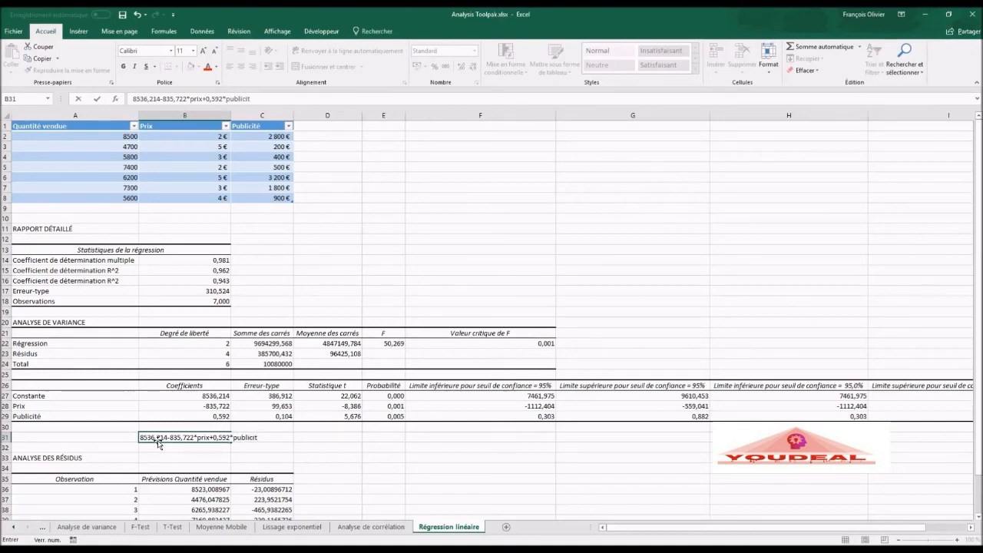
pyautogui.write('é')
pyautogui.click(171, 458)
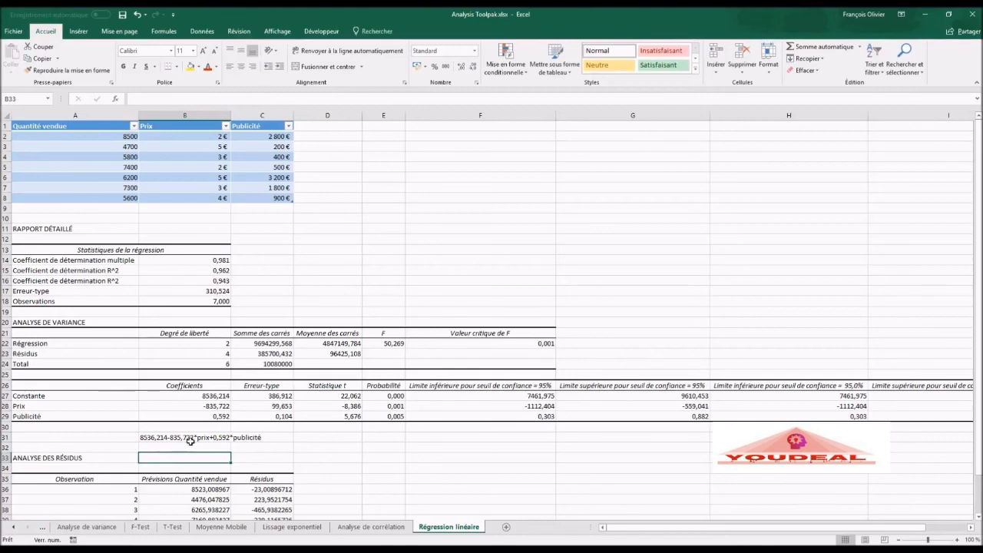
# Step: Show the predicted quantities in B36:B42 with three decimals and compare the first prediction with the source data
pyautogui.scroll(-3, 191, 441)
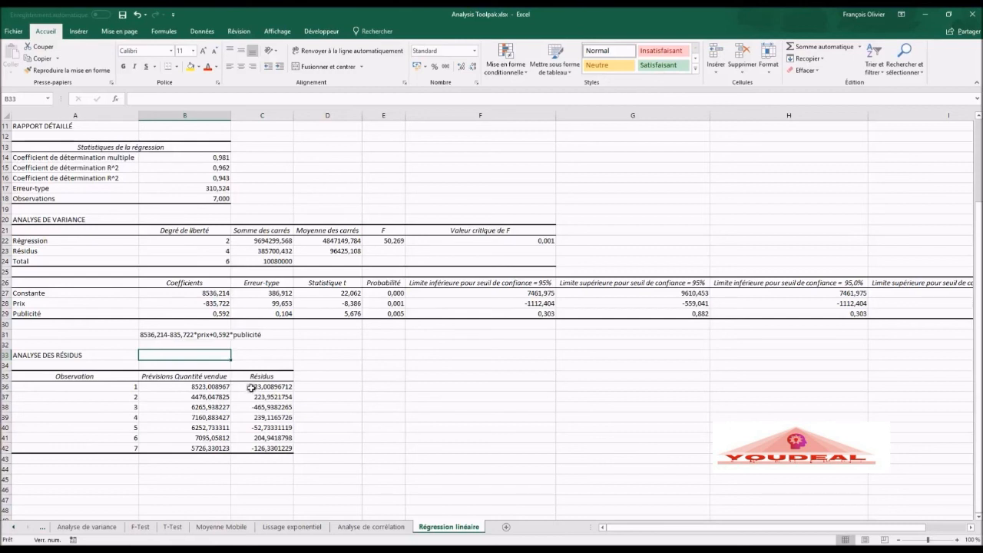
pyautogui.click(212, 387)
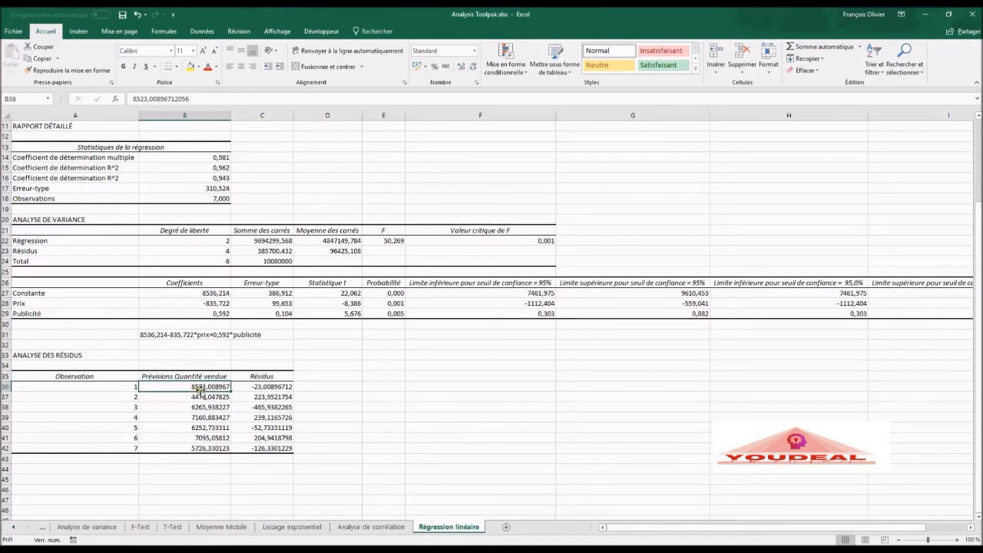
pyautogui.moveTo(207, 386); pyautogui.dragTo(211, 447)
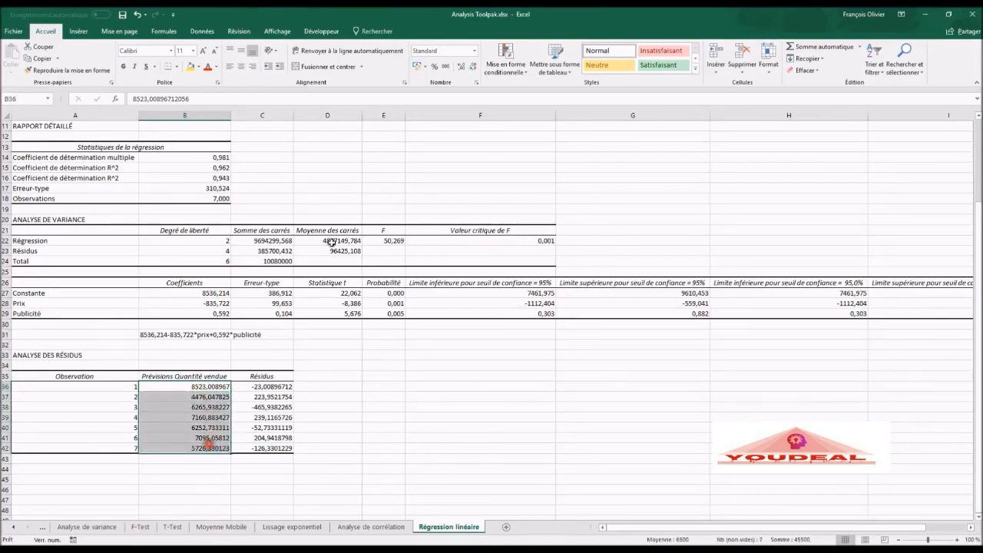
pyautogui.click(473, 68)
pyautogui.click(474, 68)
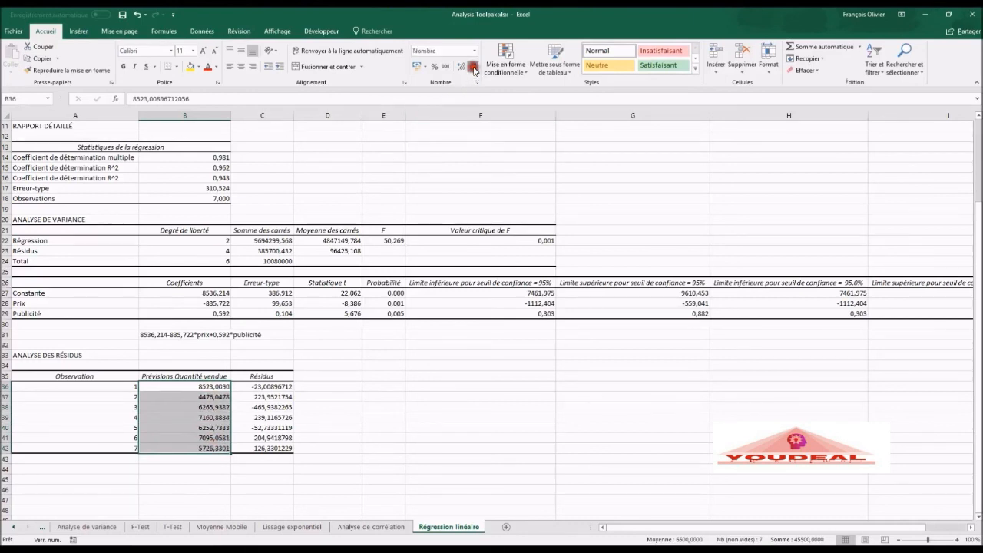
pyautogui.click(474, 68)
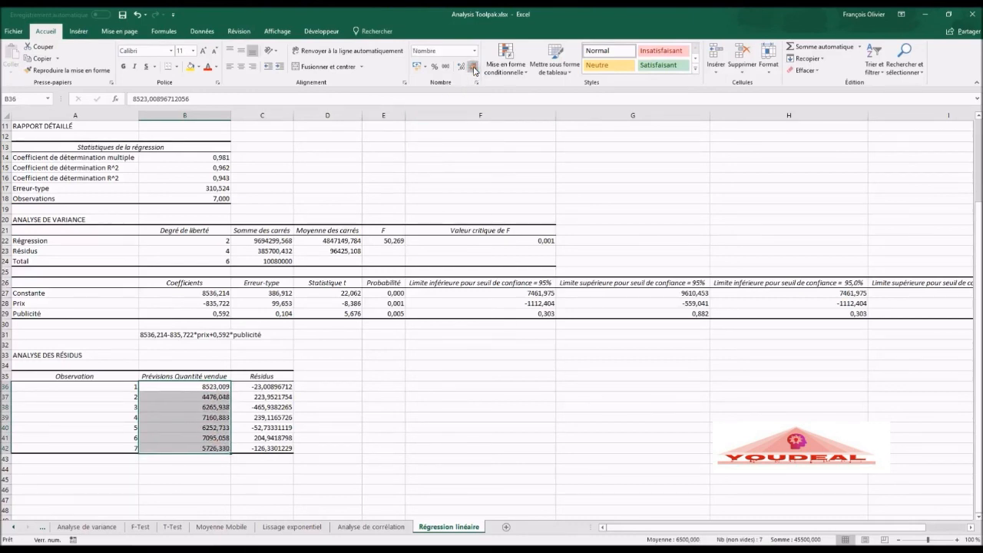
pyautogui.click(208, 389)
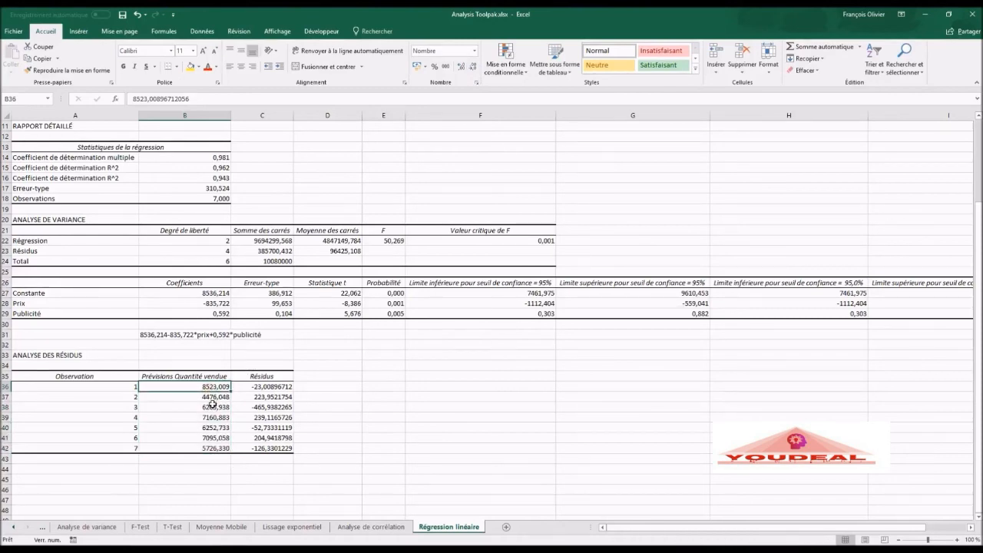
pyautogui.scroll(4, 211, 404)
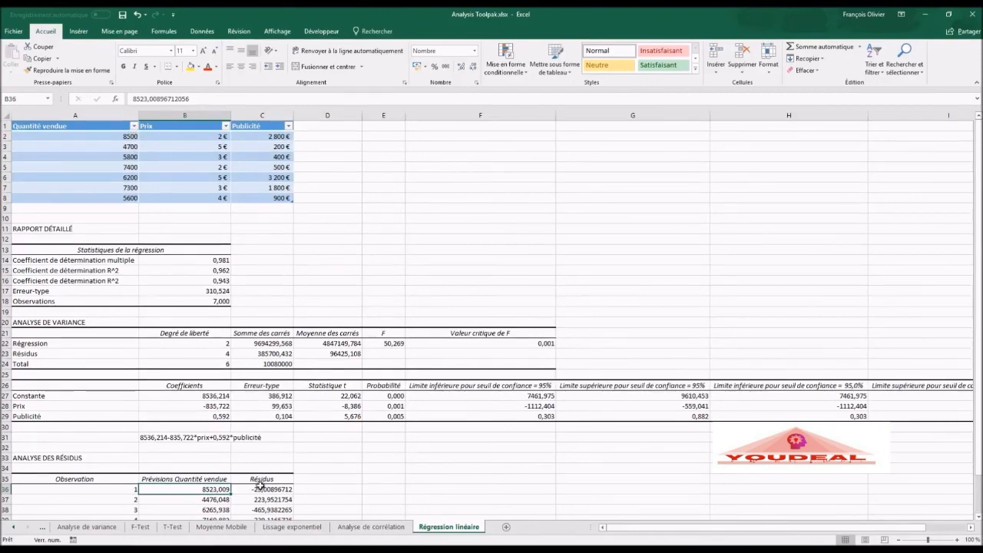
# Step: Show the residuals in C36:C42 with three decimals
pyautogui.scroll(-3, 318, 478)
pyautogui.moveTo(275, 390); pyautogui.dragTo(270, 448)
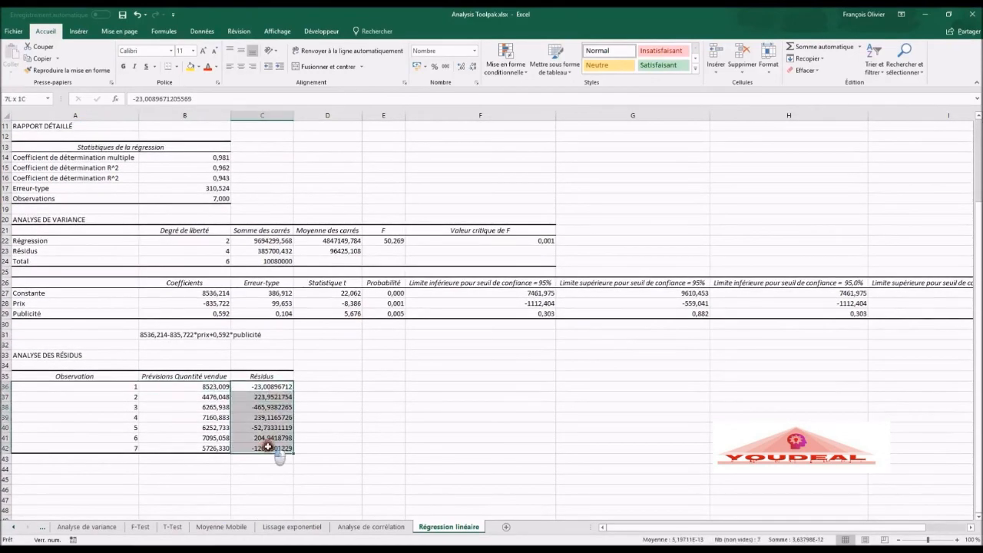
pyautogui.click(473, 67)
pyautogui.click(473, 68)
pyautogui.click(473, 68)
pyautogui.click(474, 68)
pyautogui.click(475, 69)
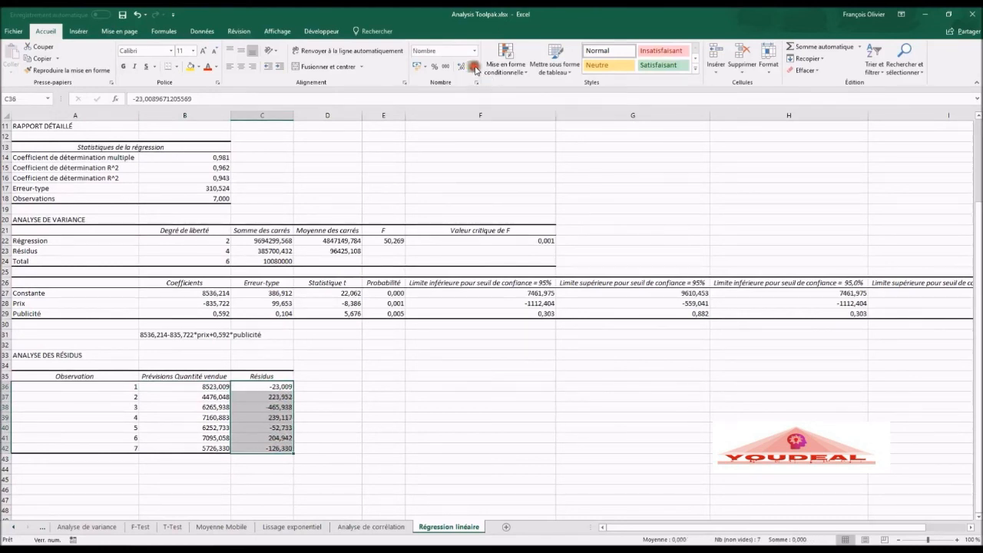
pyautogui.click(384, 395)
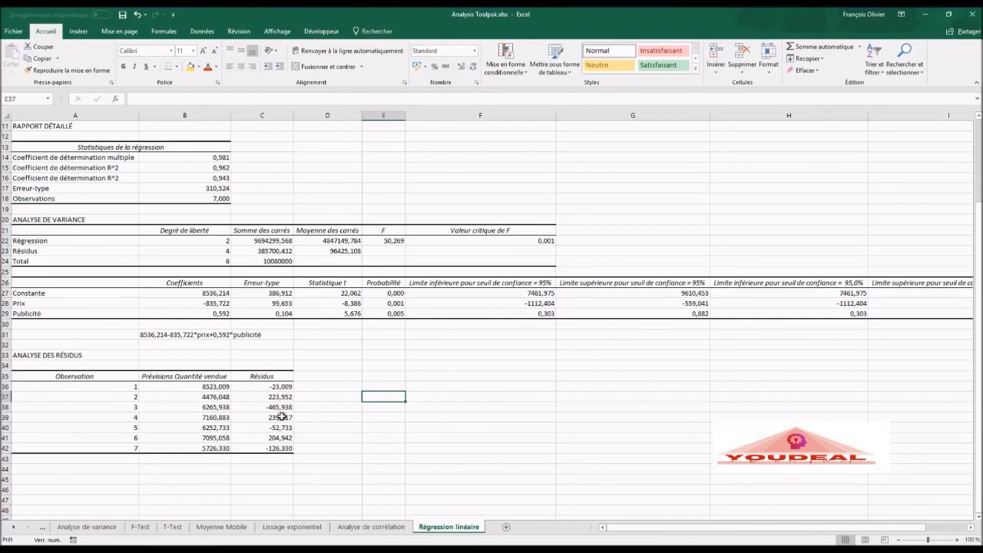
# Step: Insert a markers-only scatter chart of the residuals in C35:C42 and enlarge it beside the residual table
pyautogui.scroll(-3, 284, 413)
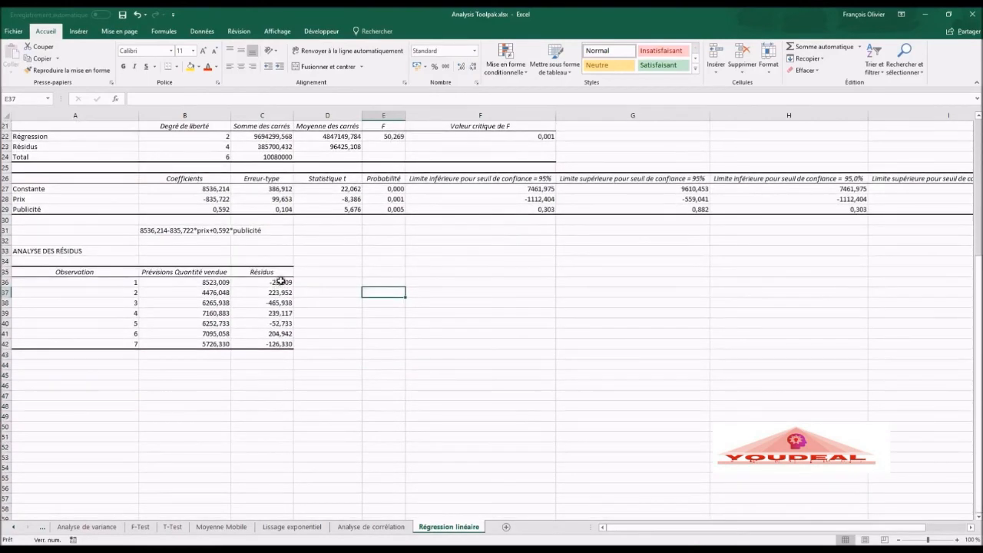
pyautogui.moveTo(277, 272); pyautogui.dragTo(269, 341)
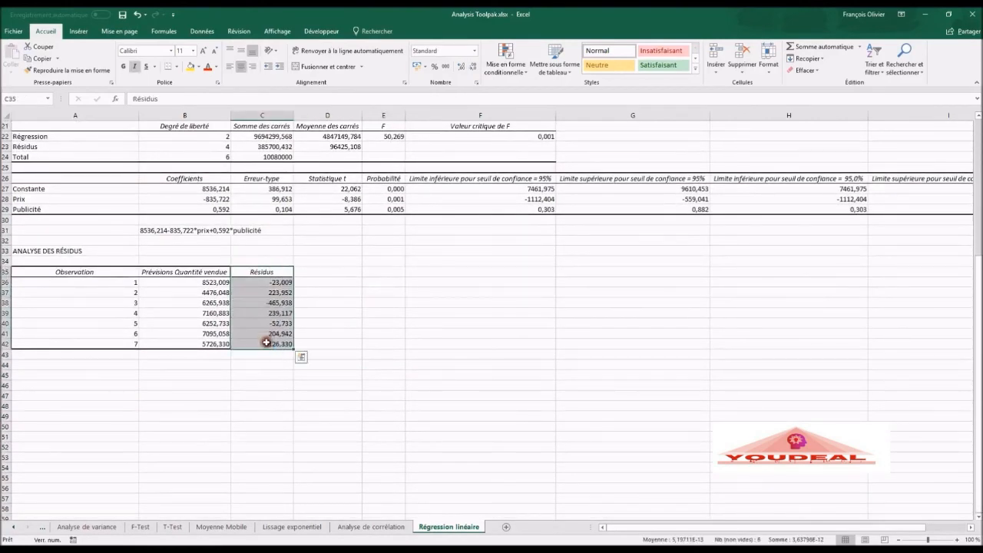
pyautogui.click(79, 31)
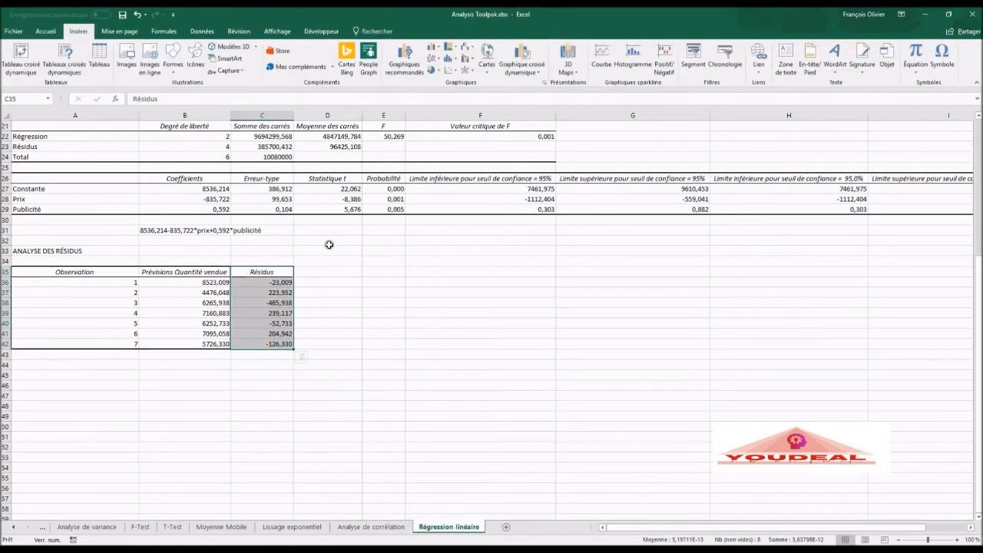
pyautogui.click(453, 71)
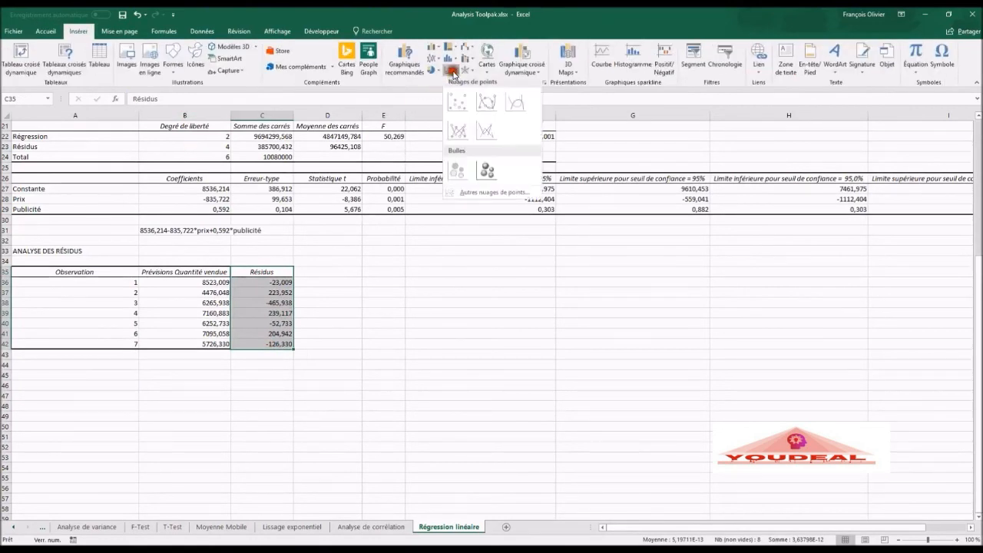
pyautogui.click(457, 103)
pyautogui.moveTo(615, 394); pyautogui.dragTo(770, 482)
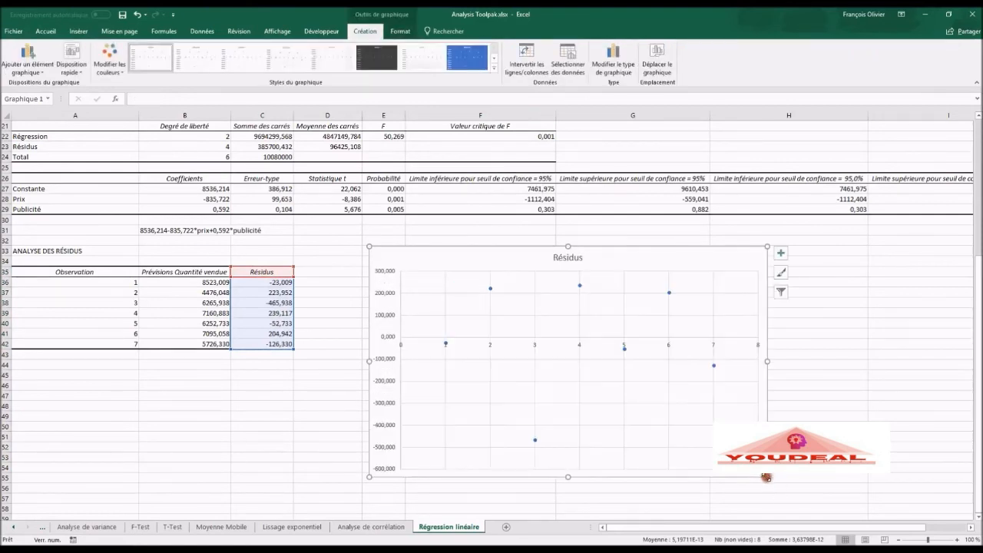
pyautogui.click(822, 410)
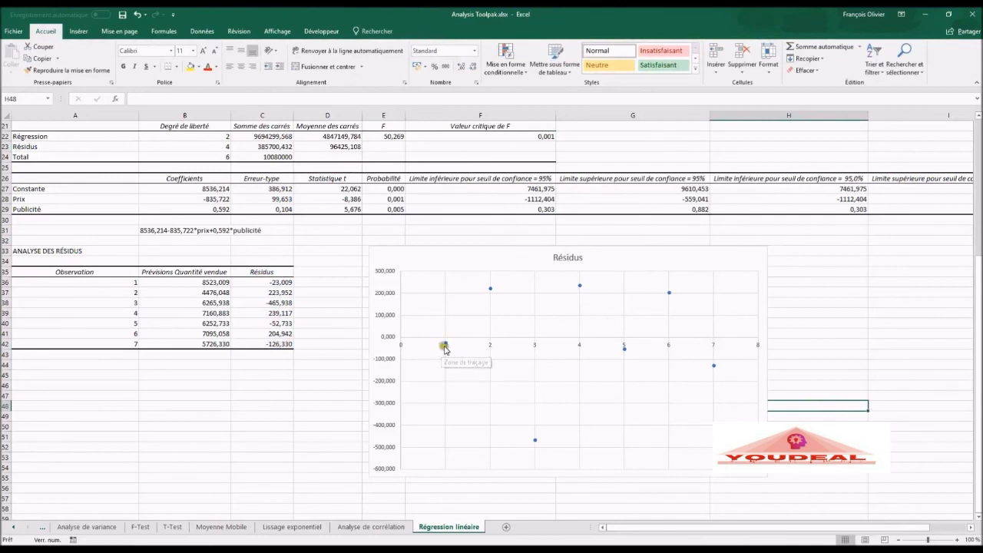